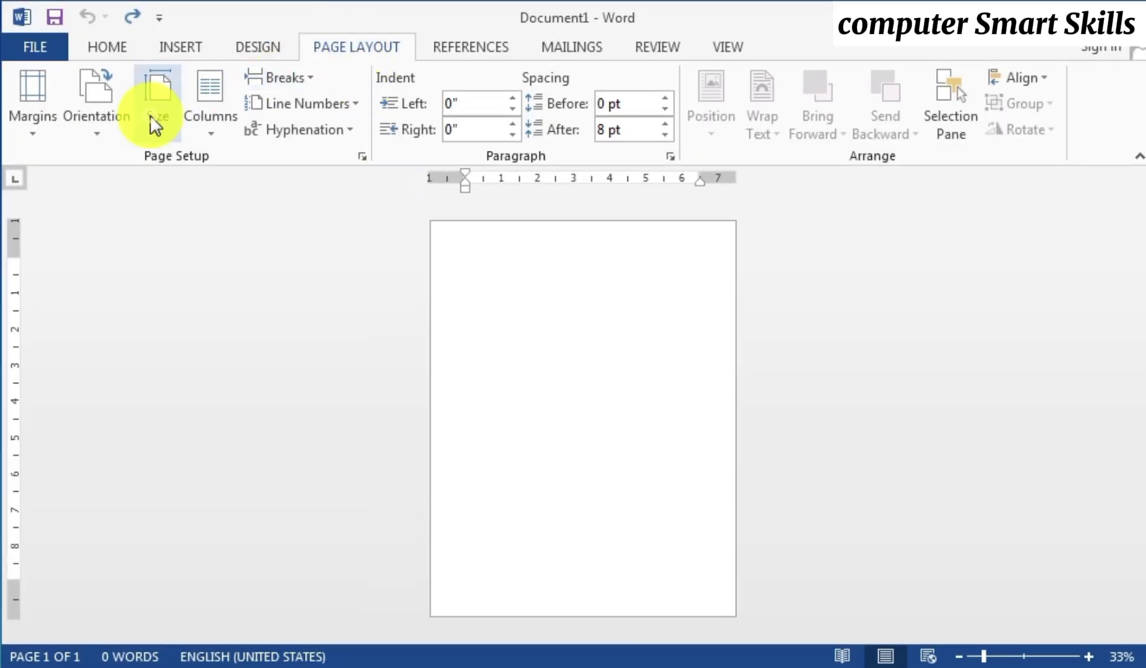
Step: Set the paper size to A4 and apply the Normal margin preset
left_click(150, 118)
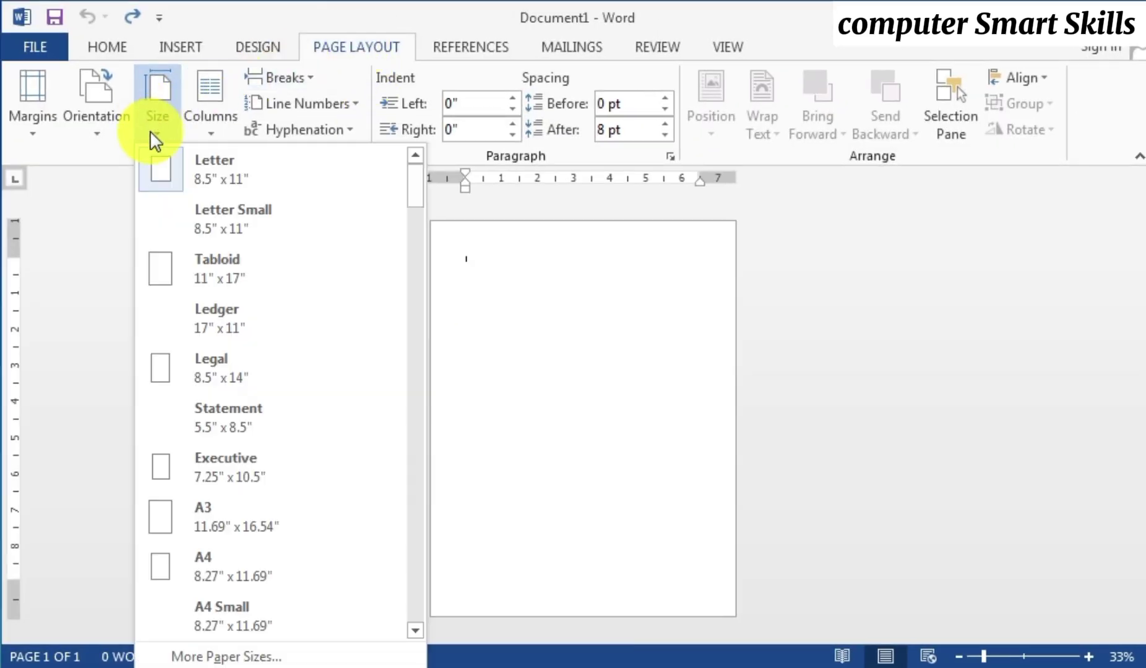
left_click(200, 565)
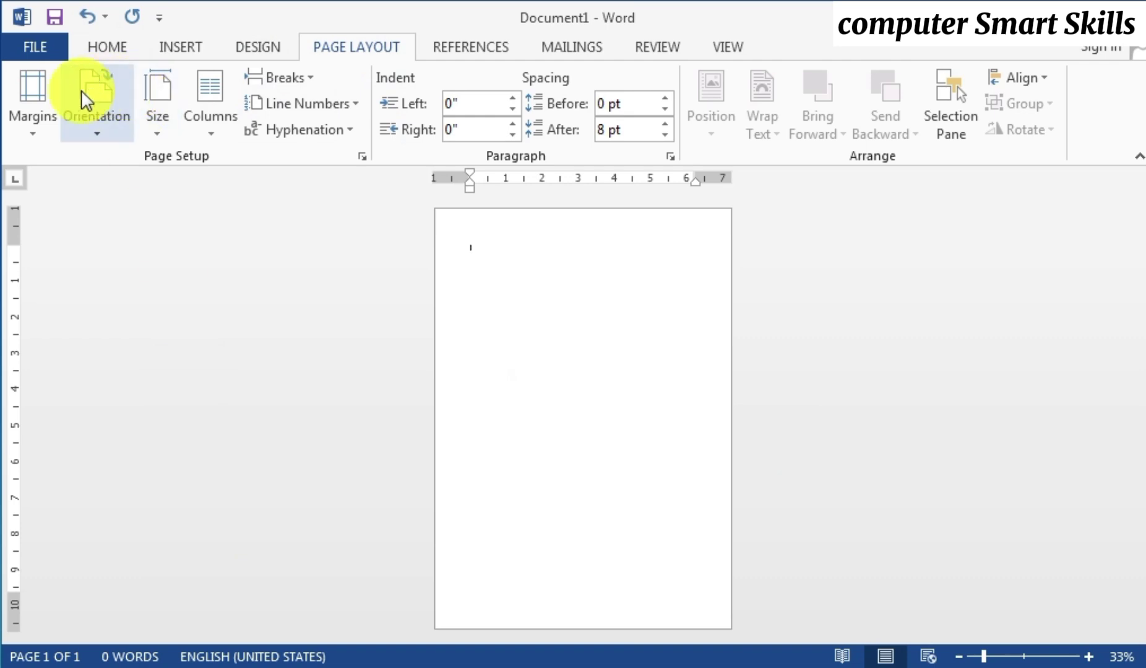
left_click(46, 95)
left_click(73, 233)
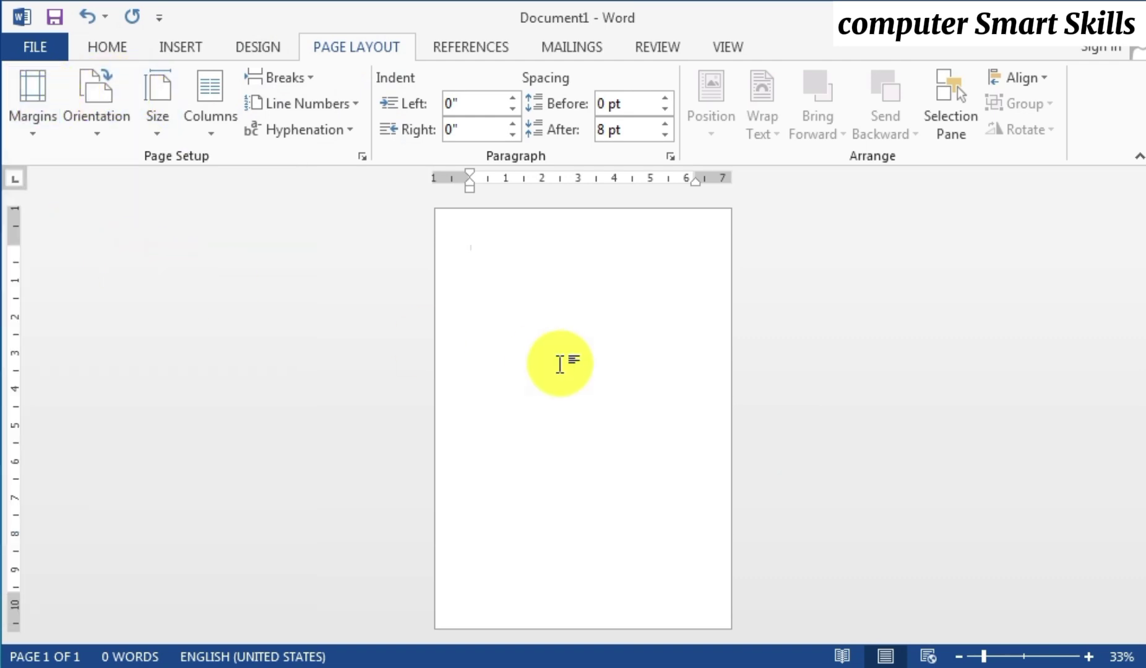
Step: In Custom Margins, set the top margin to 0.5 inch
left_click(47, 120)
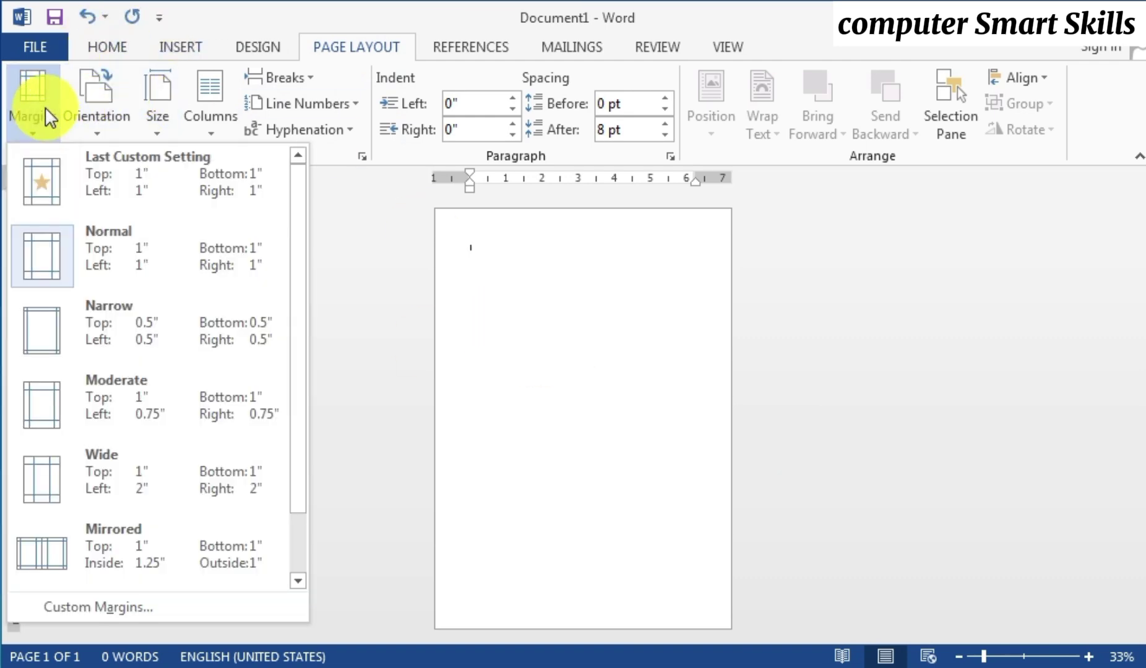
left_click(108, 604)
left_click(538, 137)
left_click(538, 137)
left_click(538, 137)
left_click(539, 137)
left_click(539, 137)
left_click(539, 128)
left_click(539, 127)
left_click(539, 128)
left_click(540, 128)
left_click(539, 128)
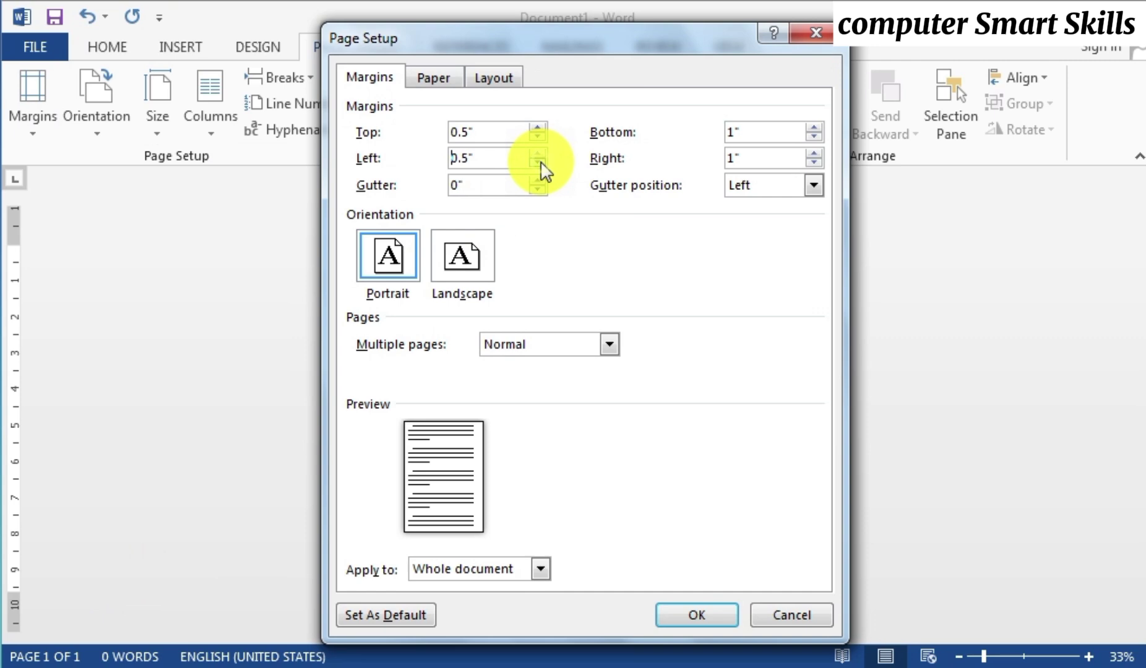
Step: Set the right and bottom margins to 0.5 inch and confirm
left_click(815, 162)
left_click(816, 137)
left_click(815, 138)
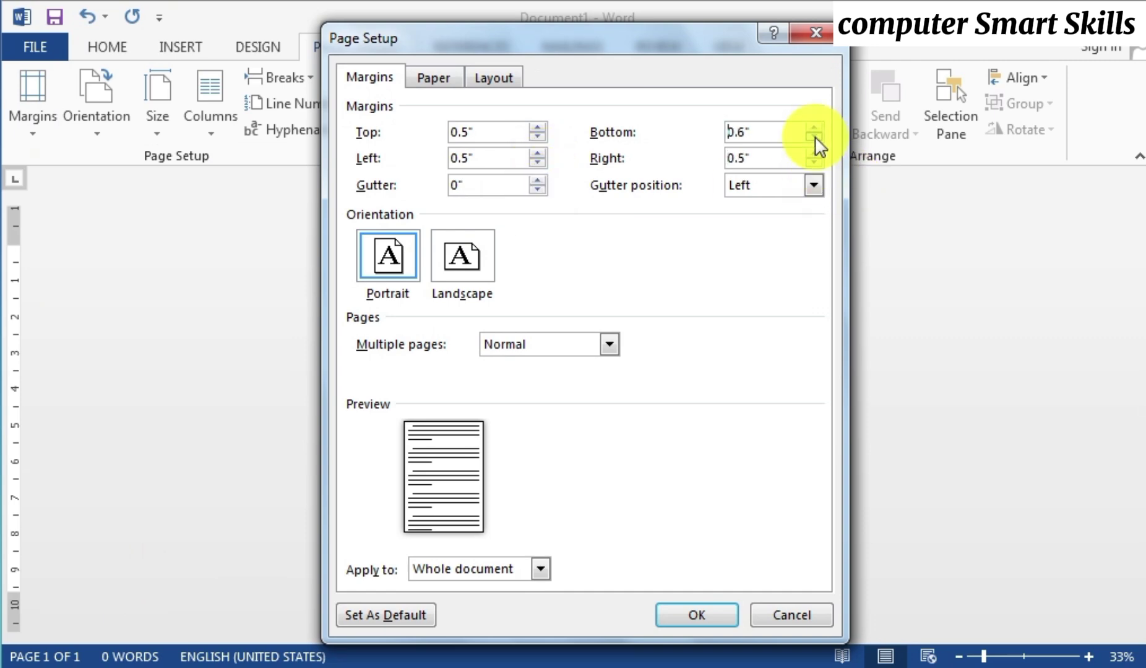
left_click(816, 138)
left_click(715, 614)
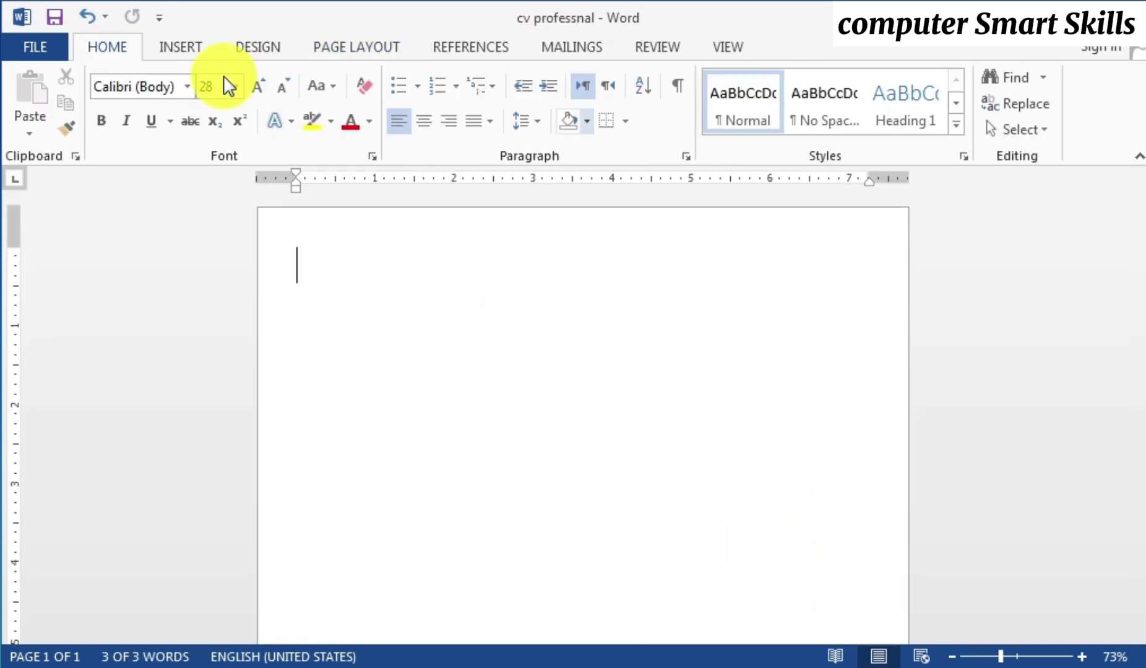
Step: Insert a WordArt box containing the letter C
left_click(180, 46)
left_click(897, 103)
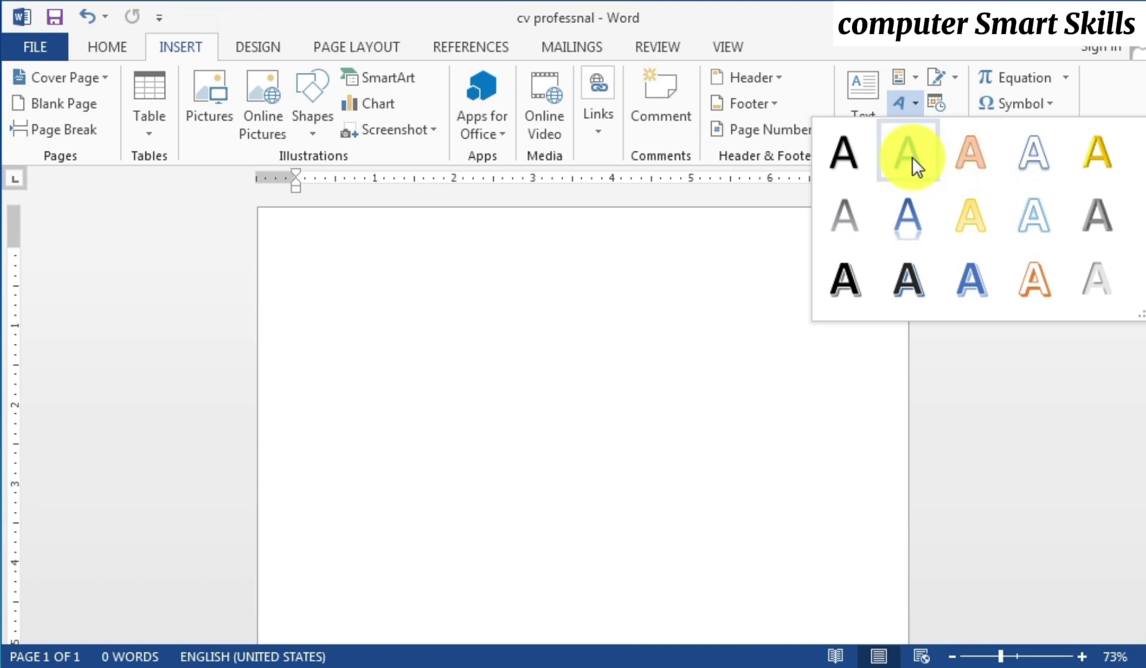
left_click(916, 166)
key("Delete")
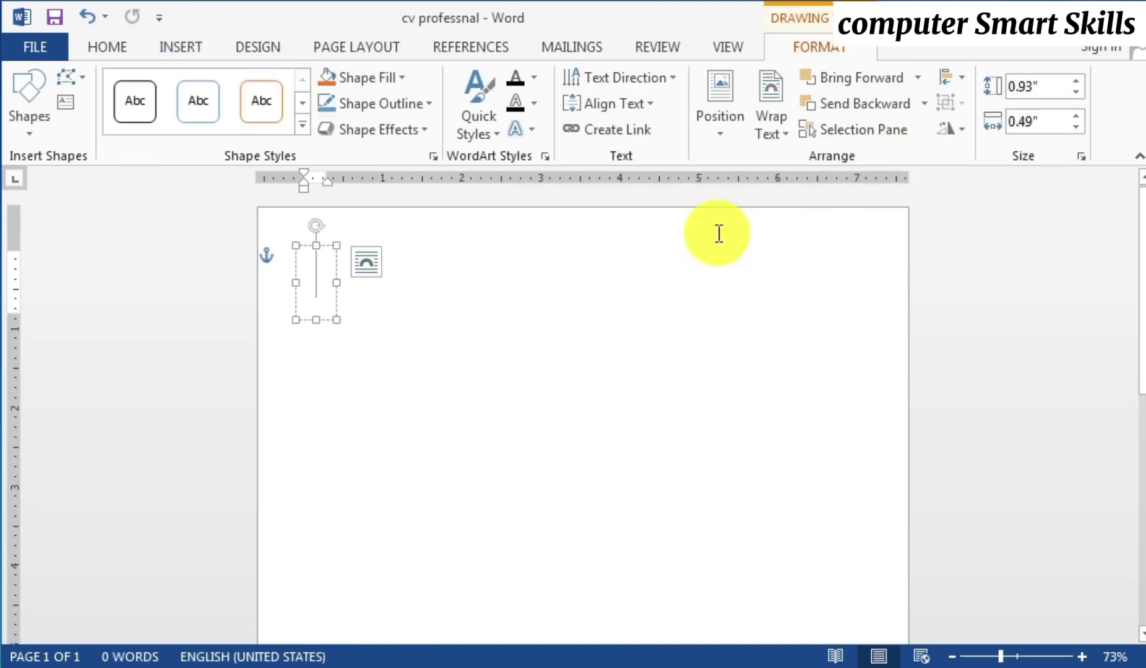
type("C")
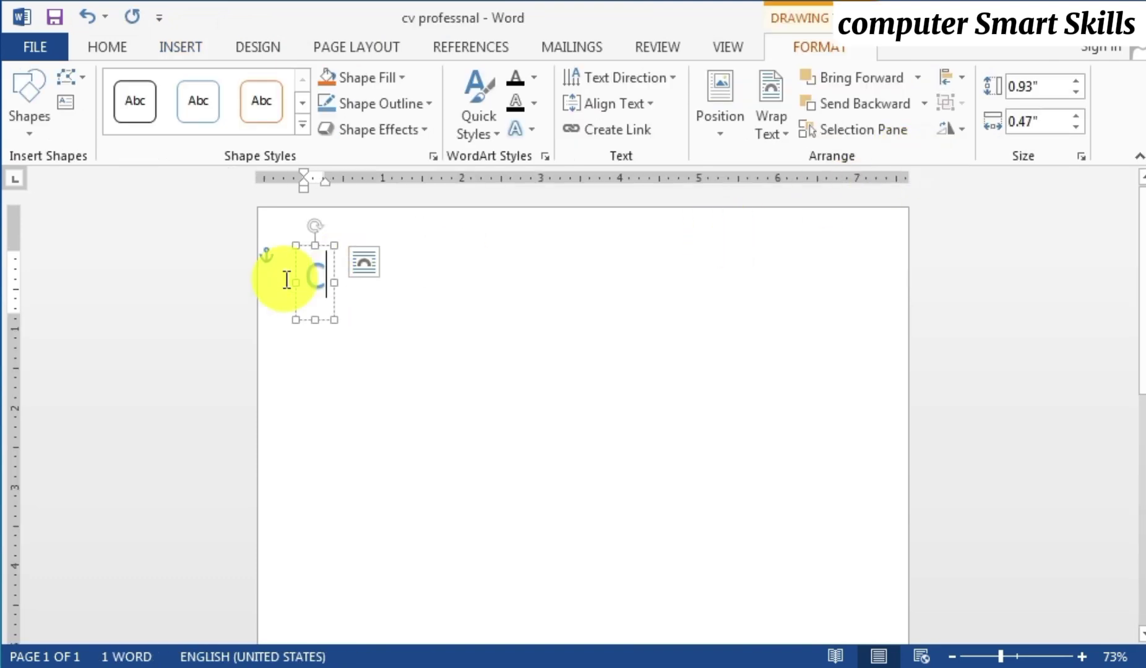
Step: Make the C 72 pt Adobe Garamond Pro Bold and move it to the top-left corner
double_click(310, 271)
left_click(111, 48)
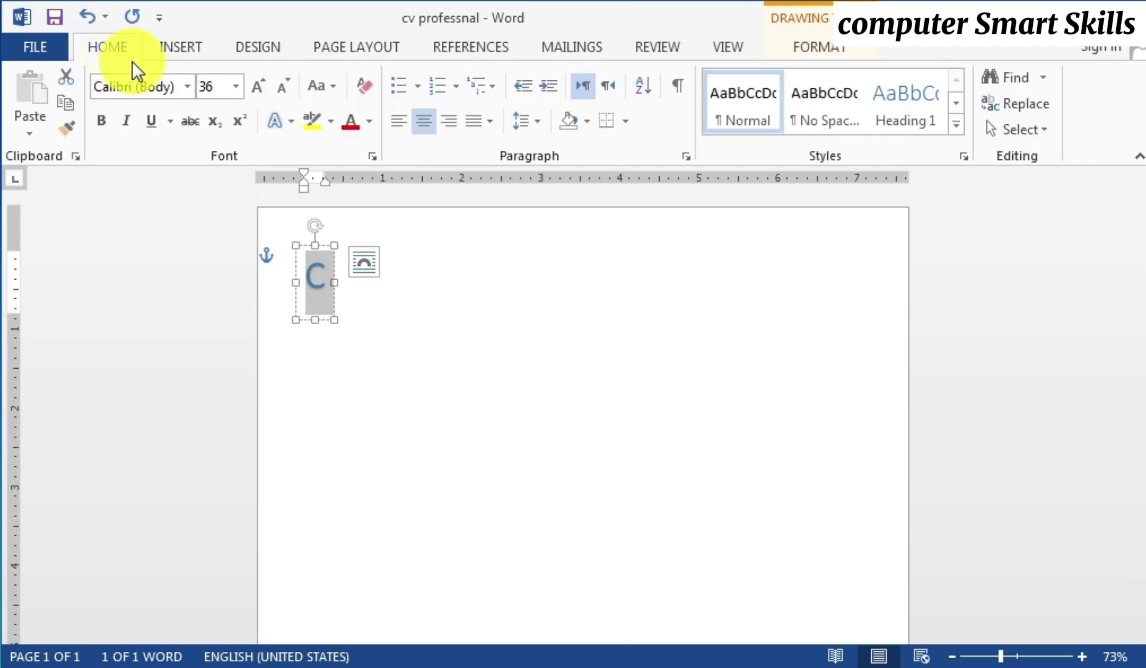
left_click(255, 87)
left_click(255, 88)
left_click(187, 86)
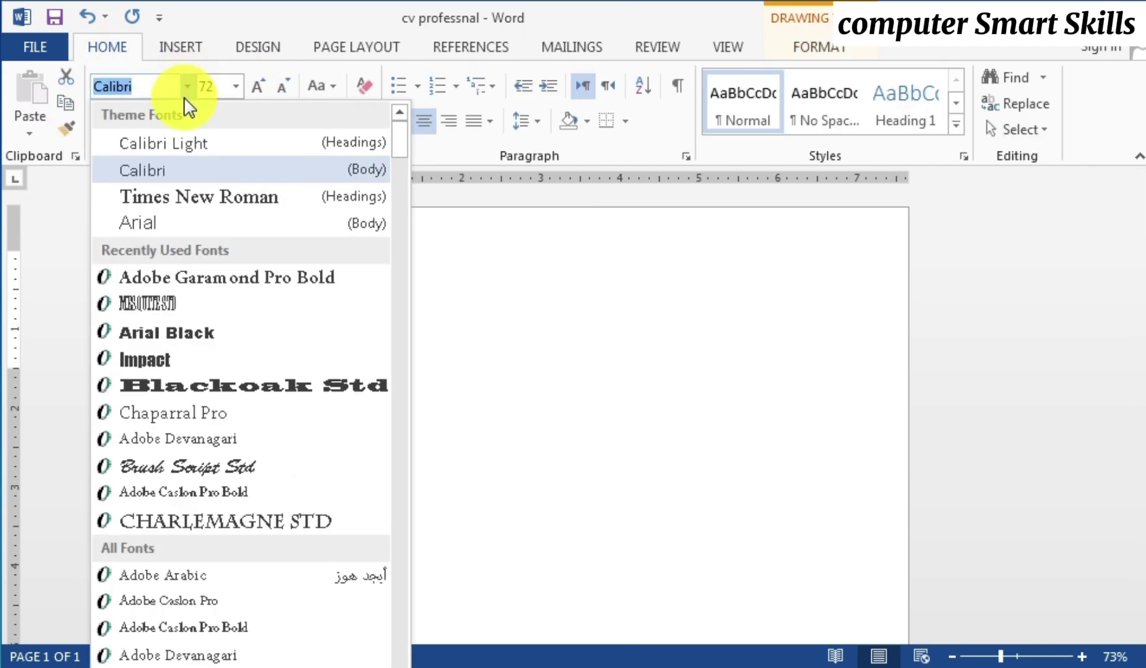
left_click(241, 282)
mouse_move(348, 248)
left_mouse_down()
mouse_move(307, 211)
mouse_move(425, 289)
mouse_move(325, 308)
left_mouse_up()
Step: Add a V WordArt letter and line it up beside the C
key("Delete")
type("V")
left_click_drag(409, 266, 352, 225)
key("Up")
key("Up")
key("Up")
key("Up")
key("Up")
key("Up")
left_click(405, 242)
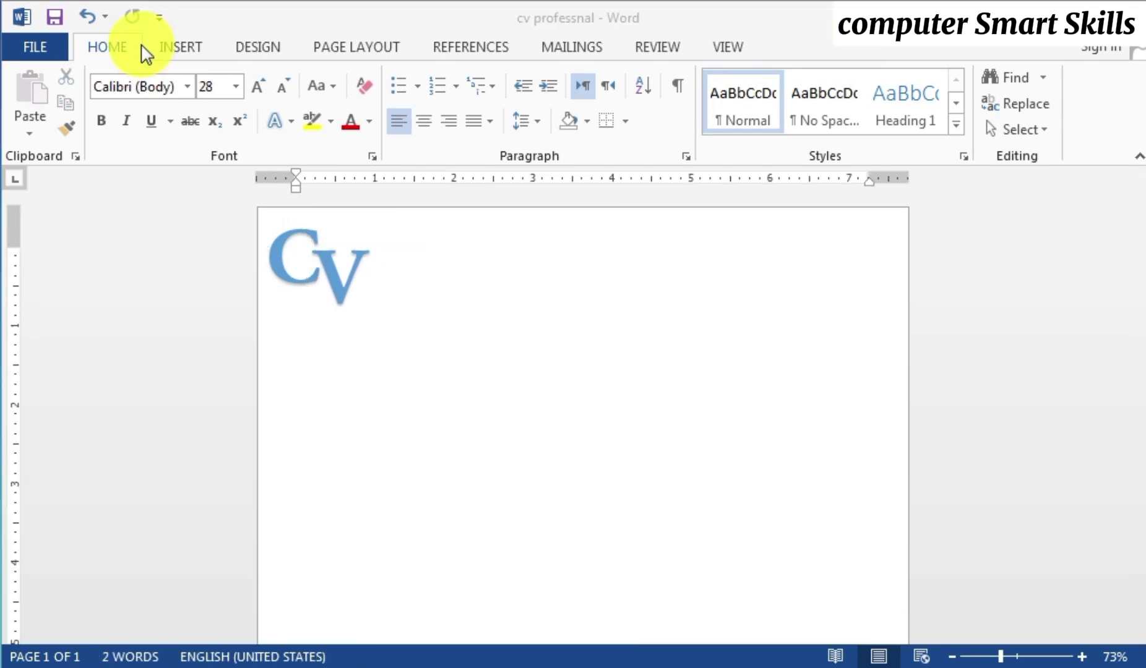
Step: Insert an empty WordArt box 3.7 inches wide beside the CV logo
left_click(185, 47)
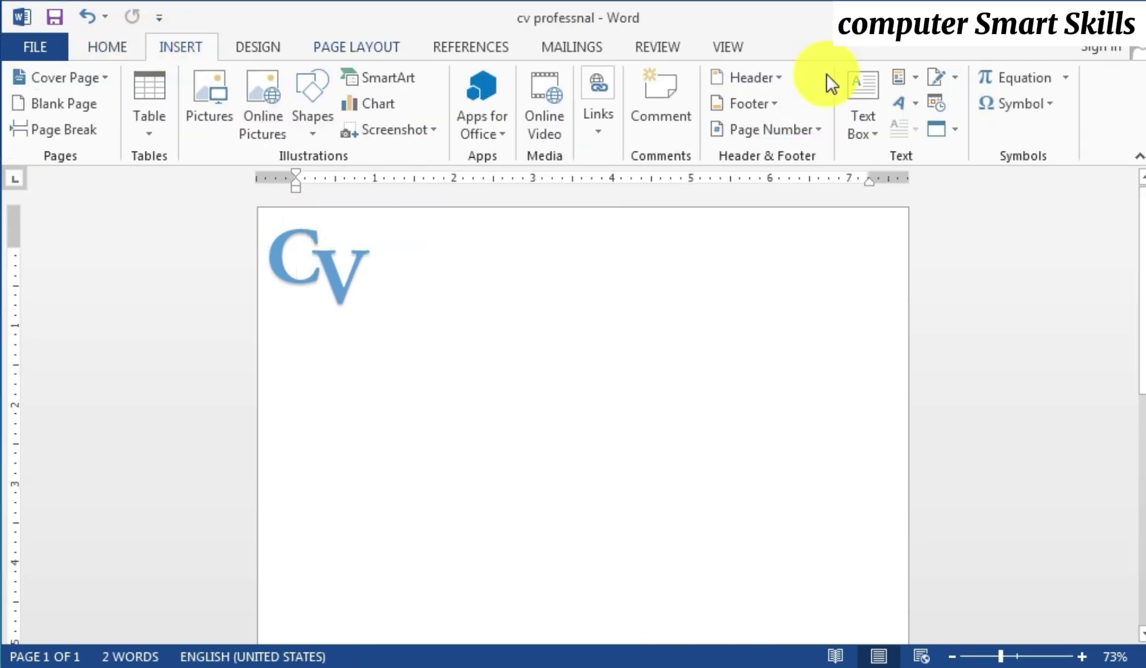
left_click(905, 110)
left_click(850, 152)
mouse_move(486, 248)
left_mouse_down()
mouse_move(609, 224)
mouse_move(666, 244)
left_mouse_up()
left_click_drag(695, 281, 397, 297)
key("Delete")
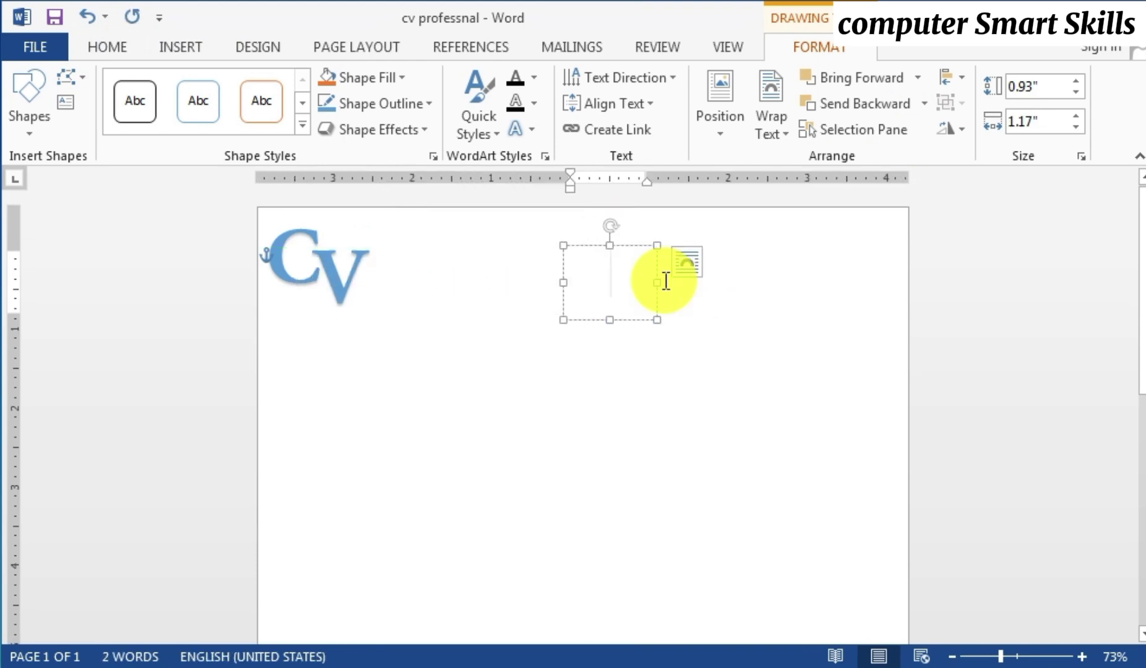
left_click_drag(657, 282, 857, 282)
left_click_drag(737, 248, 636, 228)
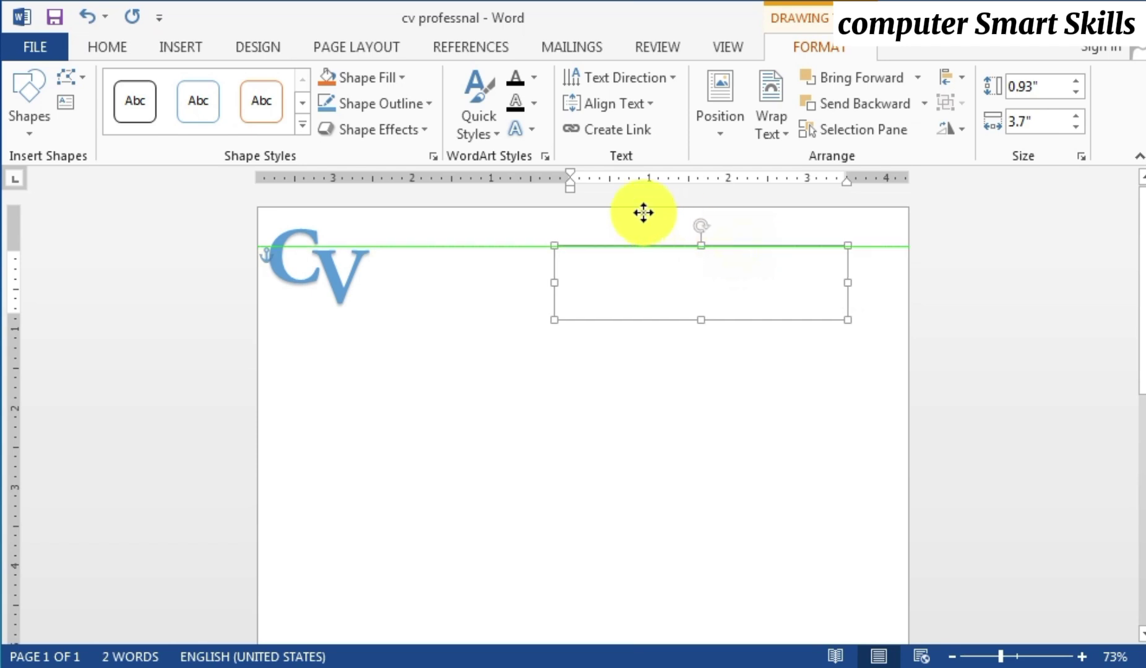
Step: Type the person's name and format it as 26 pt Adobe Garamond Pro Bold
left_click(718, 396)
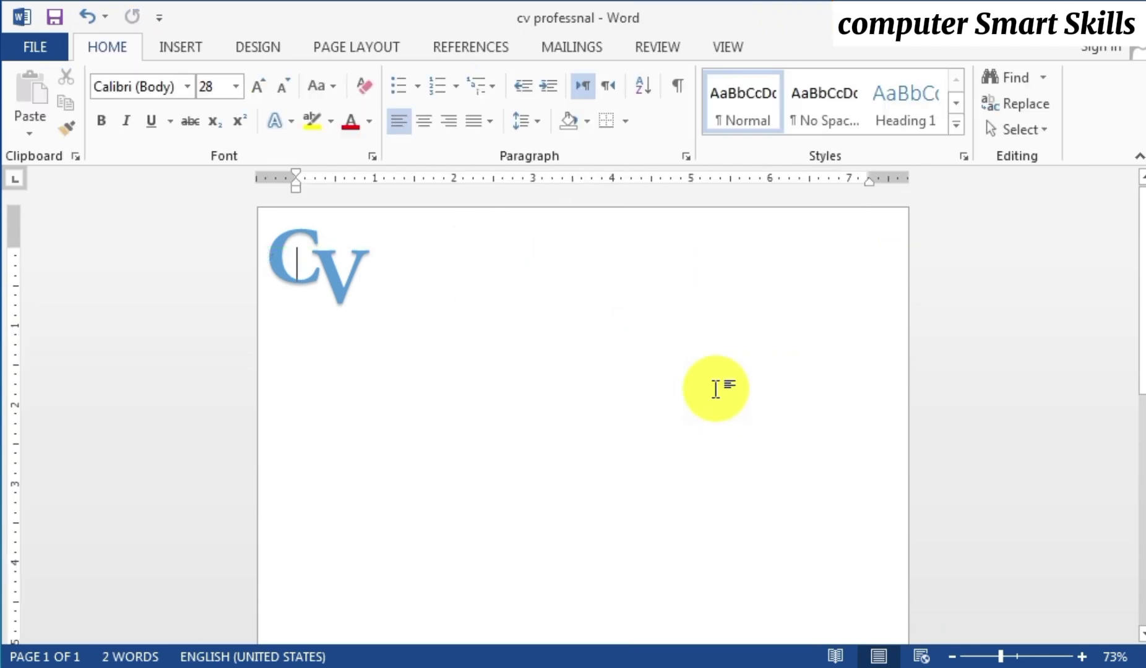
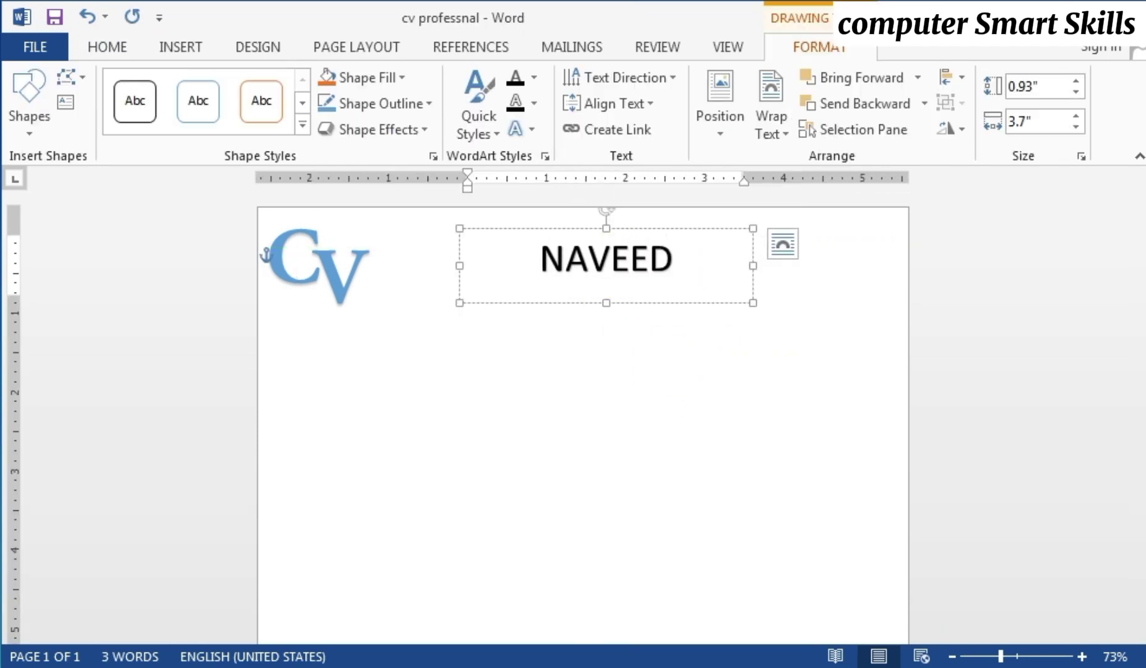
left_click_drag(703, 259, 505, 278)
left_click(111, 48)
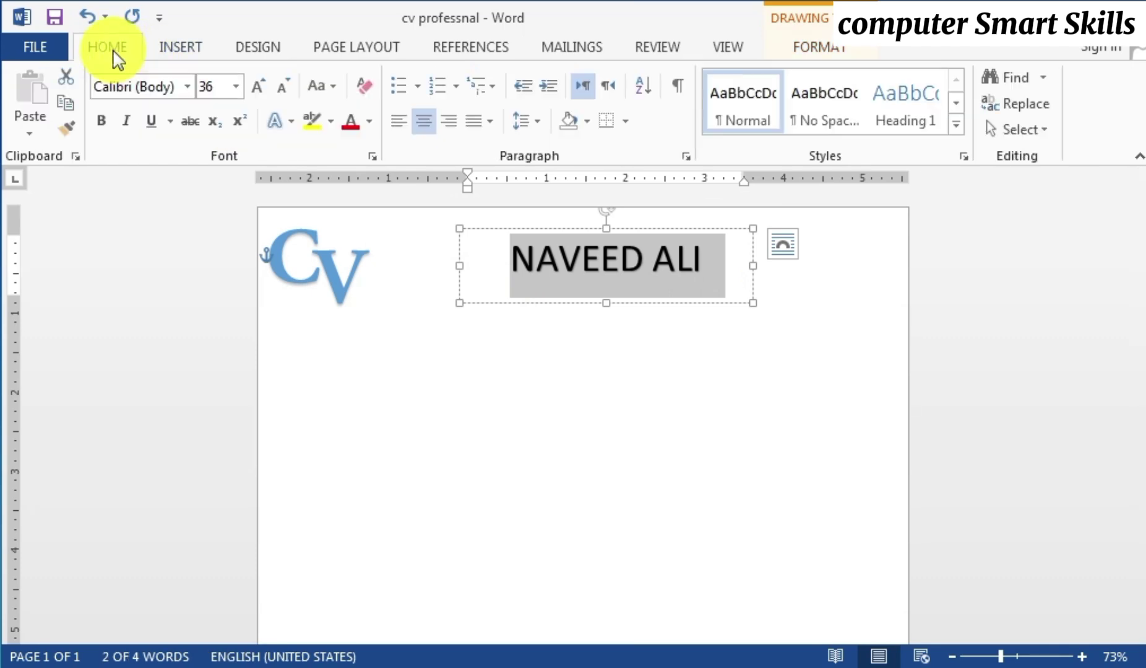
left_click(187, 86)
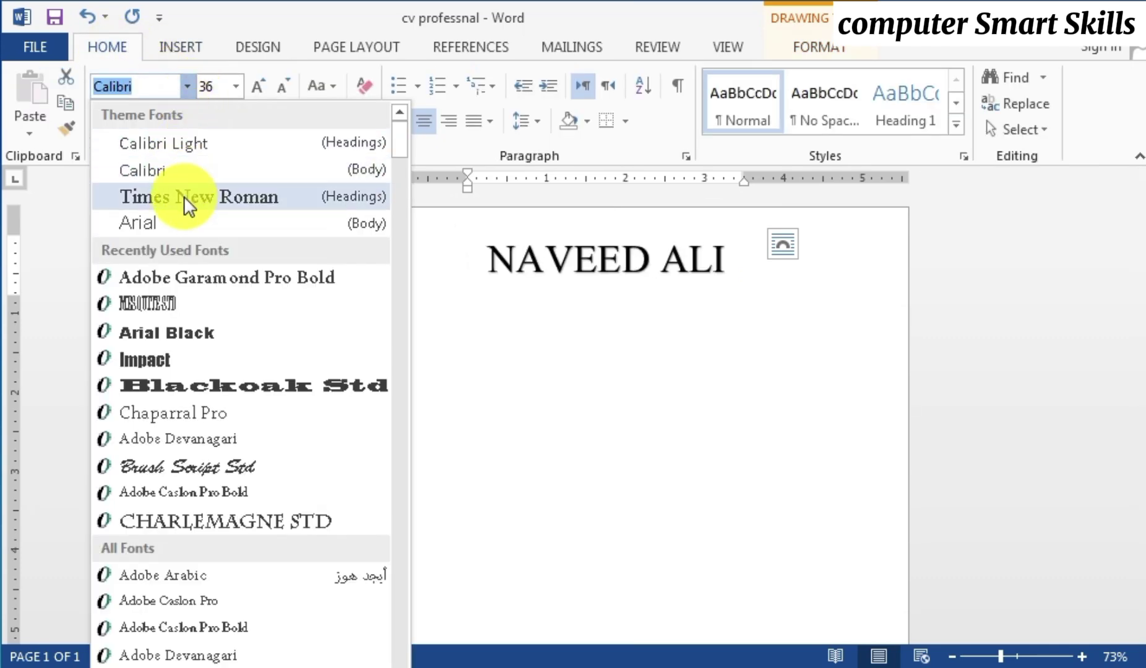
left_click(214, 282)
left_click(283, 87)
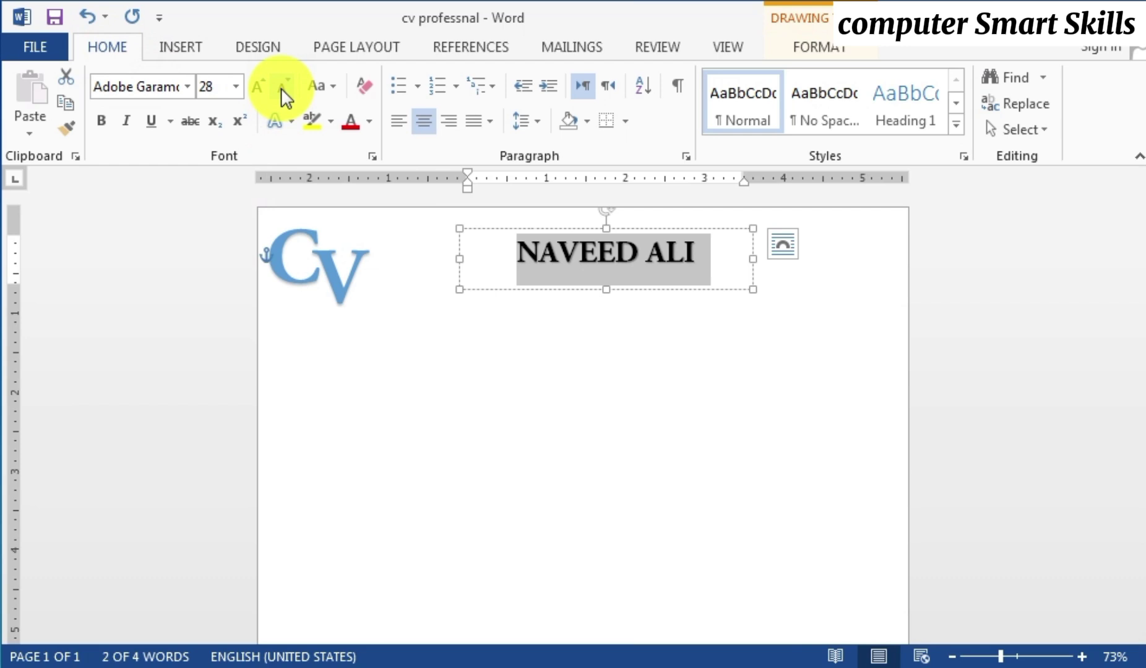
left_click(283, 87)
Step: Trim the name box to fit the text and shift it left
left_click_drag(669, 227, 674, 236)
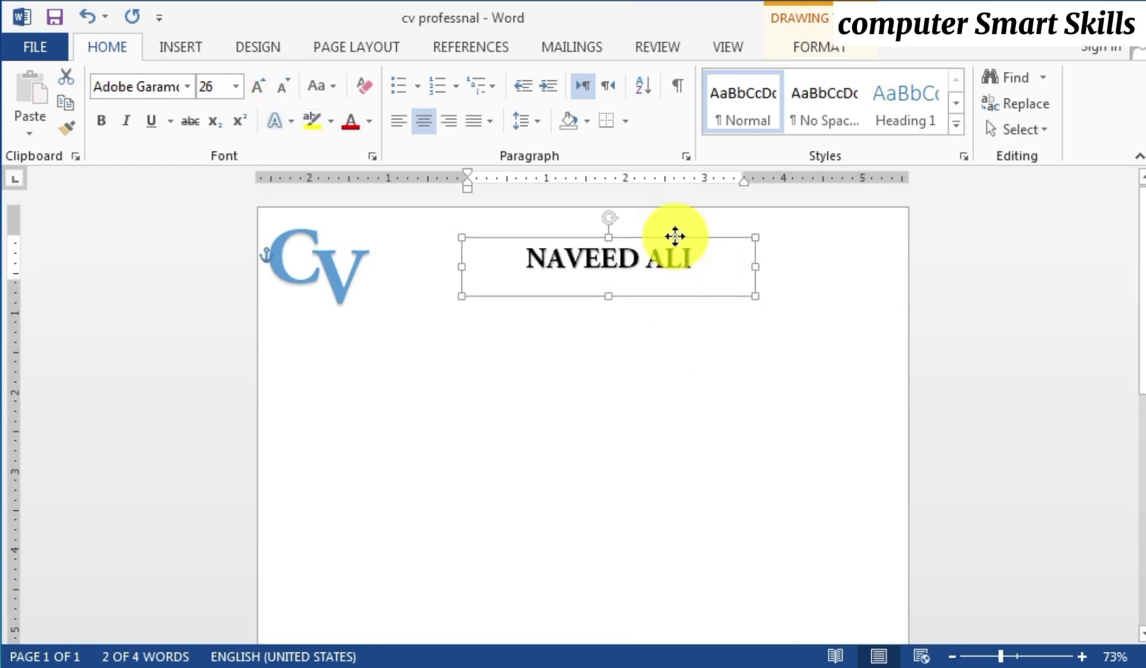
left_click(698, 308)
left_click(660, 259)
left_click_drag(609, 296, 608, 277)
left_click_drag(461, 257, 550, 258)
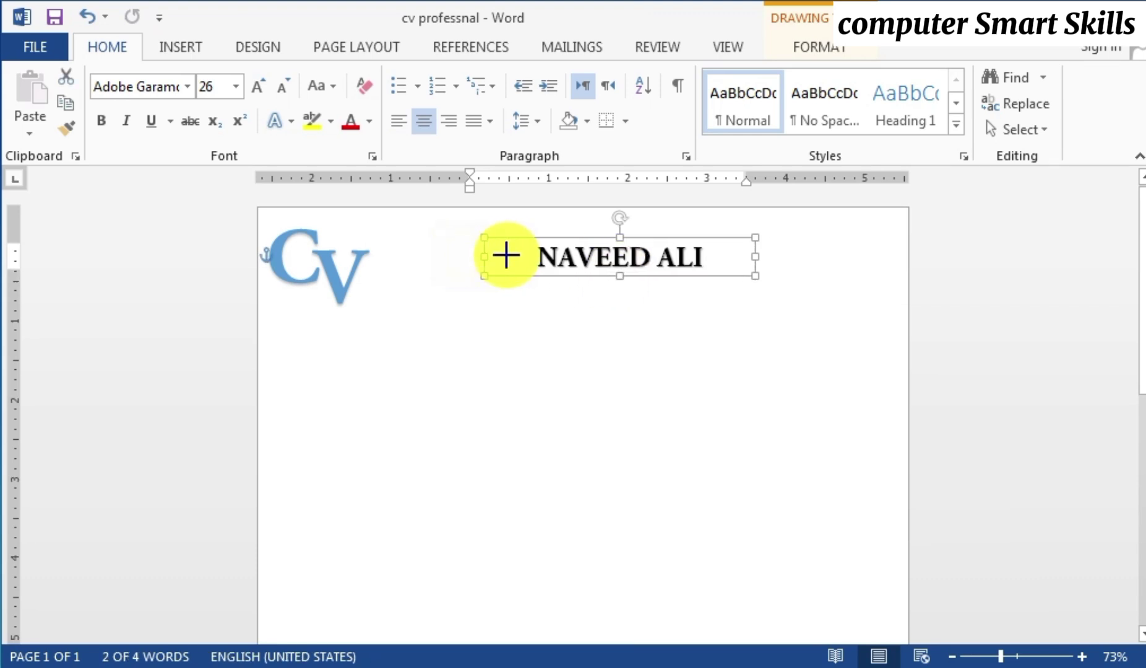
left_click_drag(680, 243, 619, 241)
Step: Centre the name box horizontally on the page
left_click(801, 46)
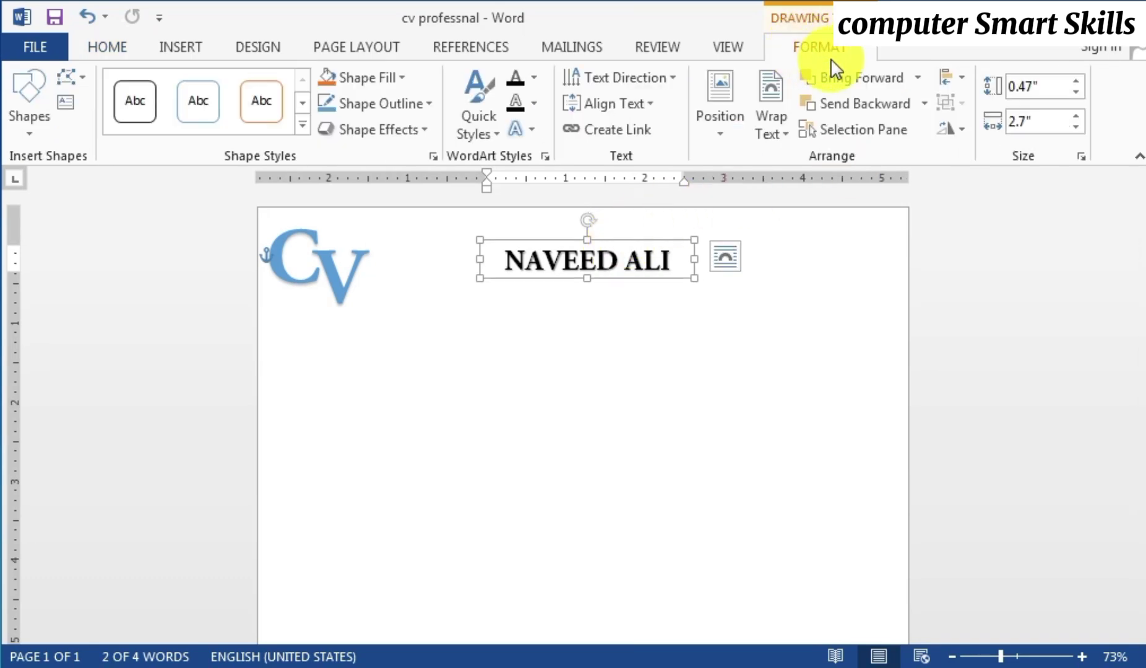
left_click(964, 77)
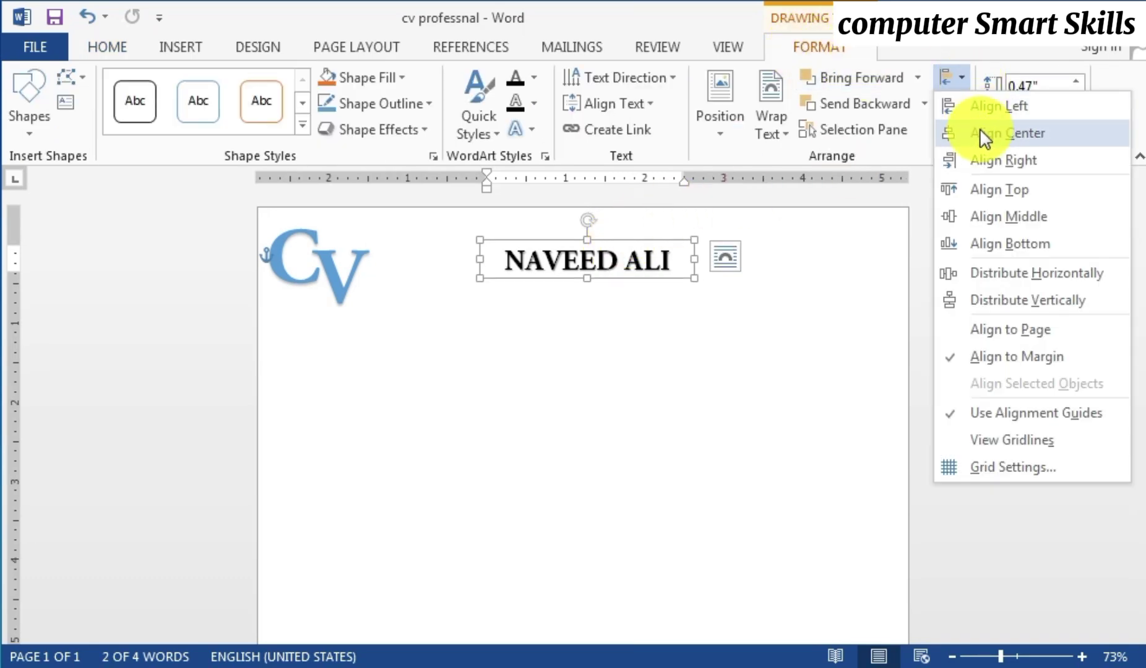
left_click(979, 133)
left_click(738, 376)
left_click(252, 49)
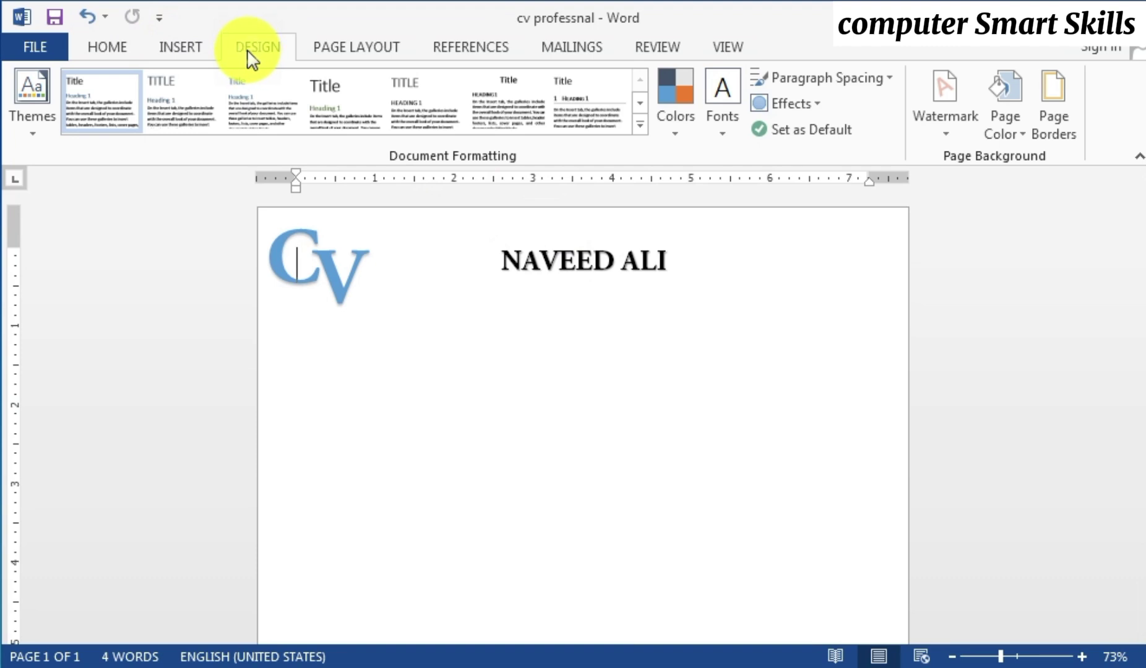
Step: Draw a text box below the name and centre it on the page
left_click(180, 47)
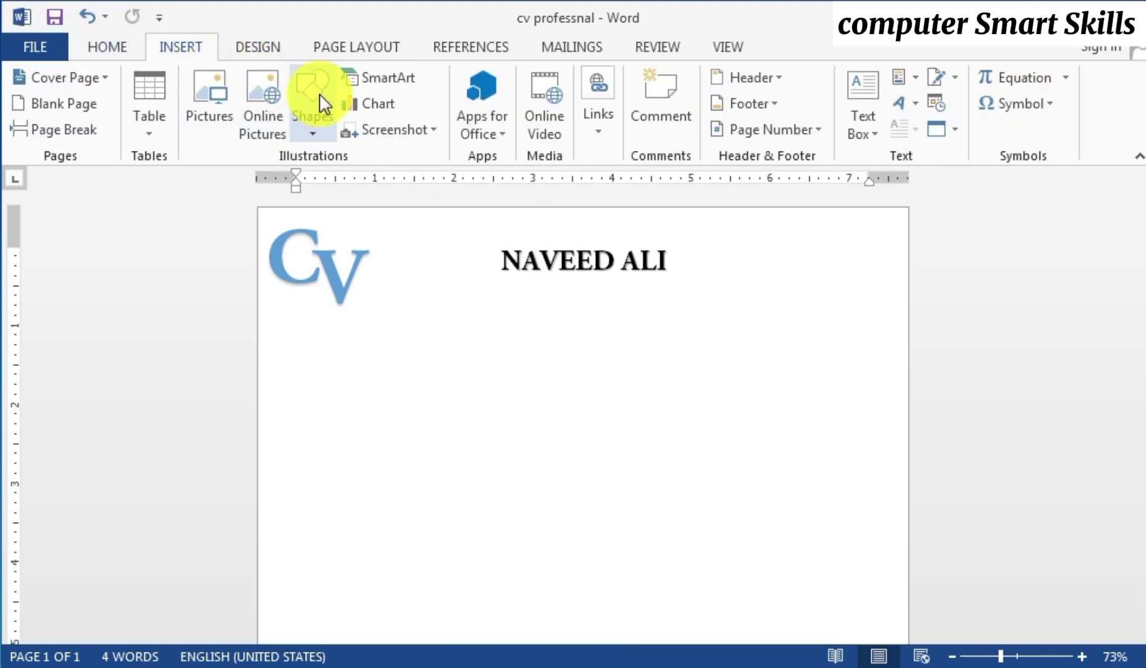
left_click(320, 93)
left_click(303, 180)
mouse_move(499, 281)
left_mouse_down()
mouse_move(729, 340)
mouse_move(724, 358)
left_mouse_up()
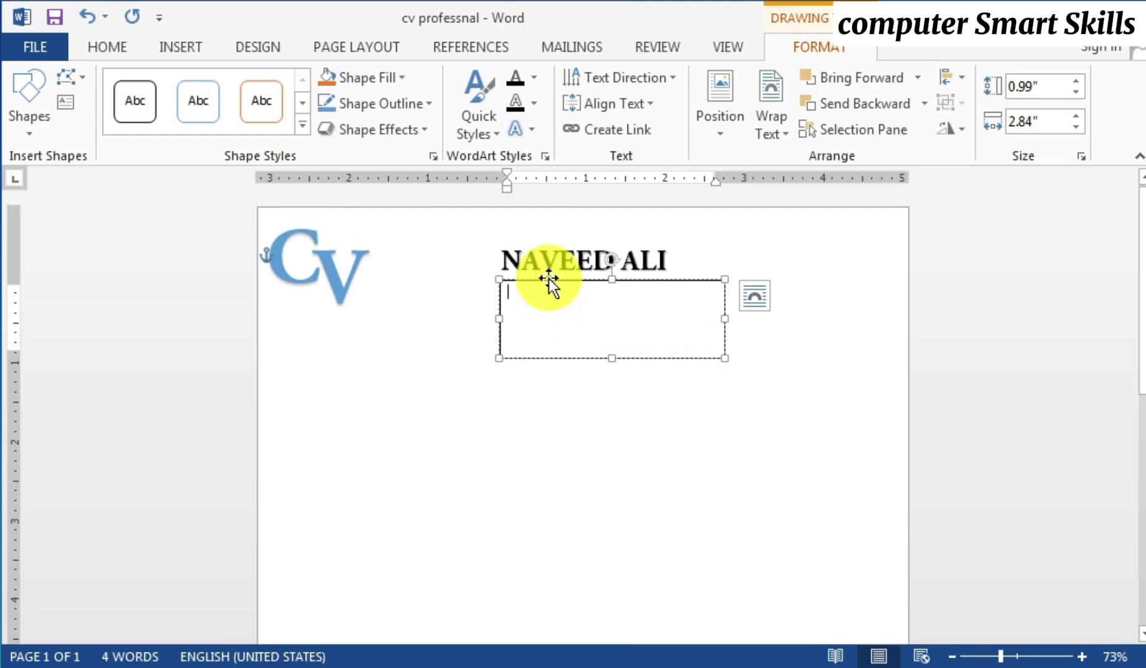
left_click(951, 80)
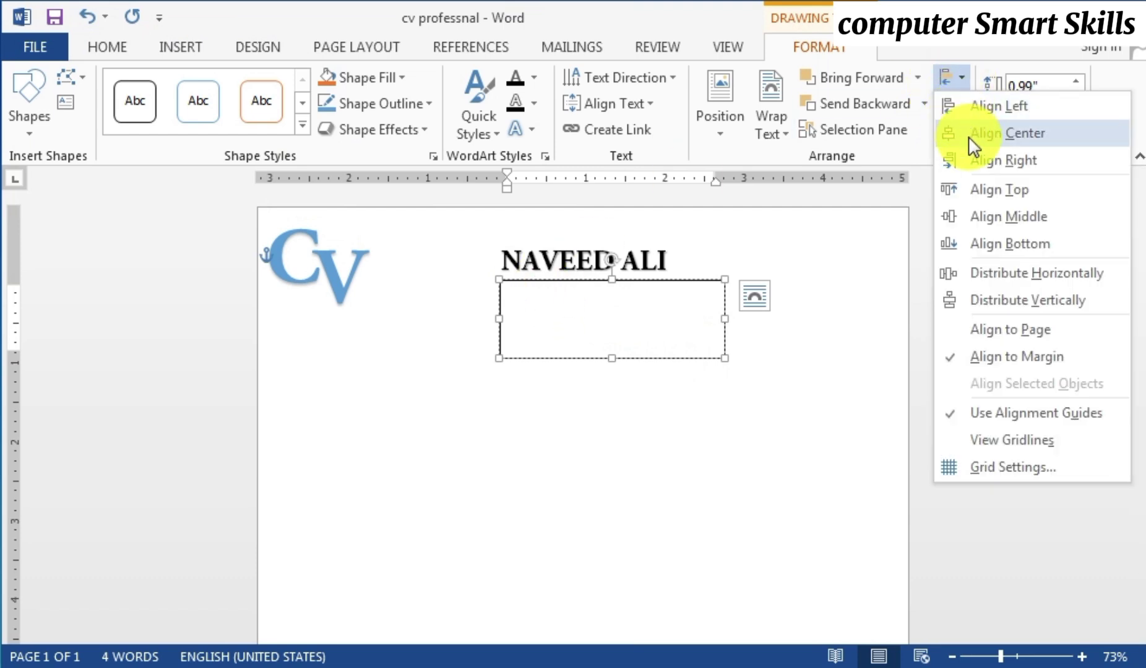
left_click(969, 135)
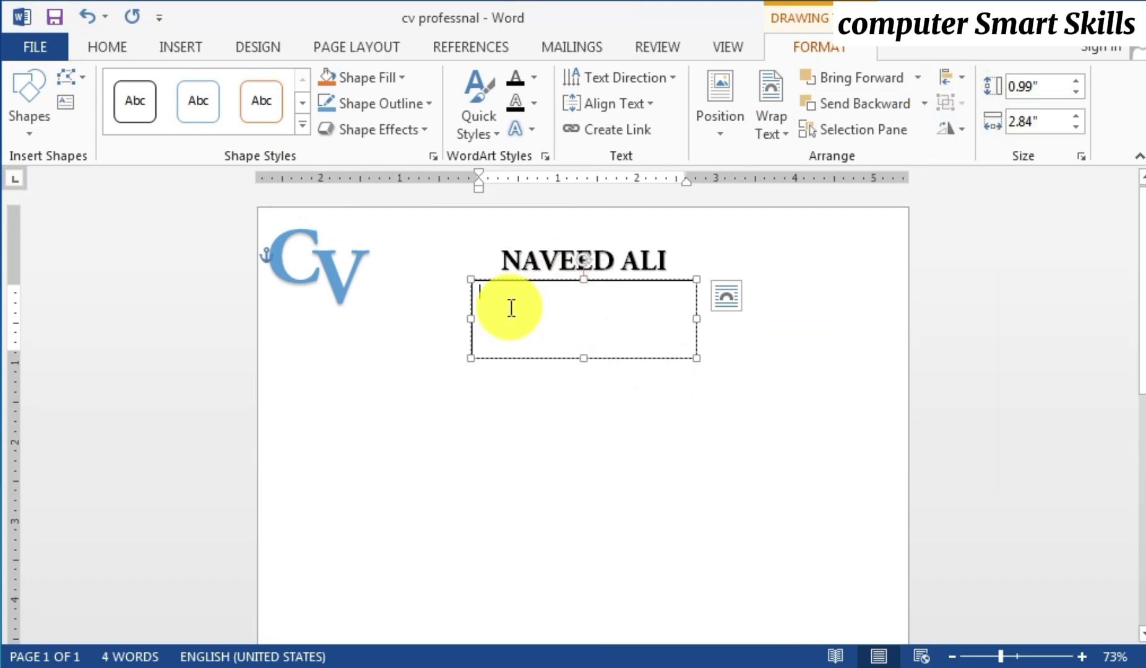
Step: Give the text box no fill and no outline
left_click(366, 78)
left_click(310, 275)
left_click(377, 104)
left_click(334, 300)
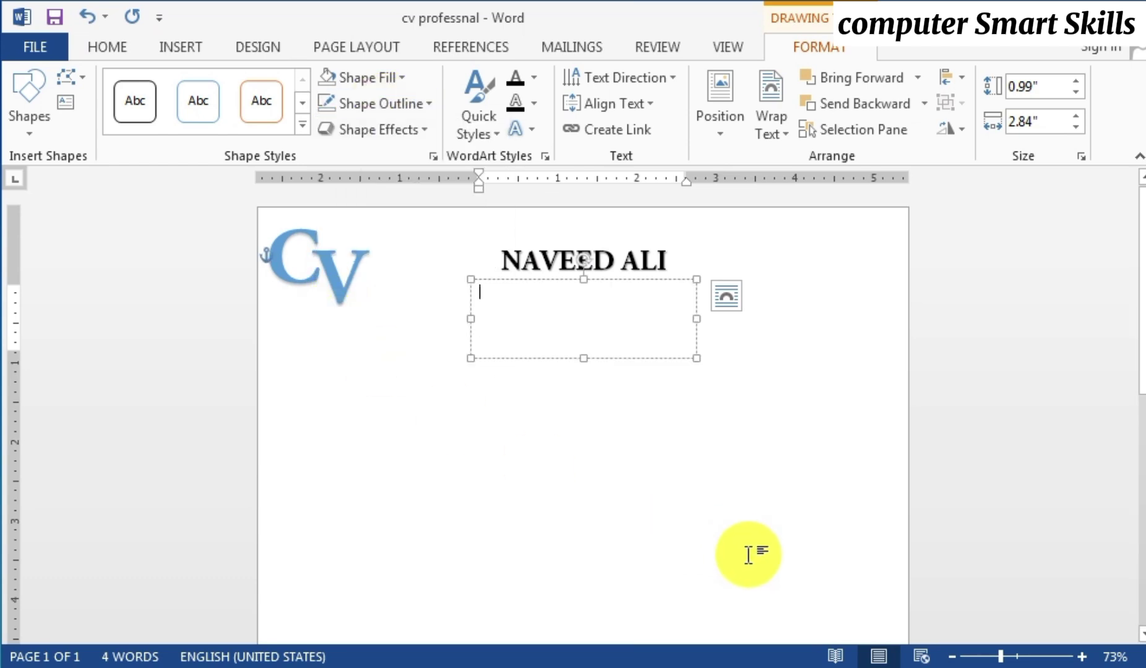
Step: Type the address, phone and e-mail lines in 11 pt, widening the box to fit
left_click(97, 50)
left_click(254, 89)
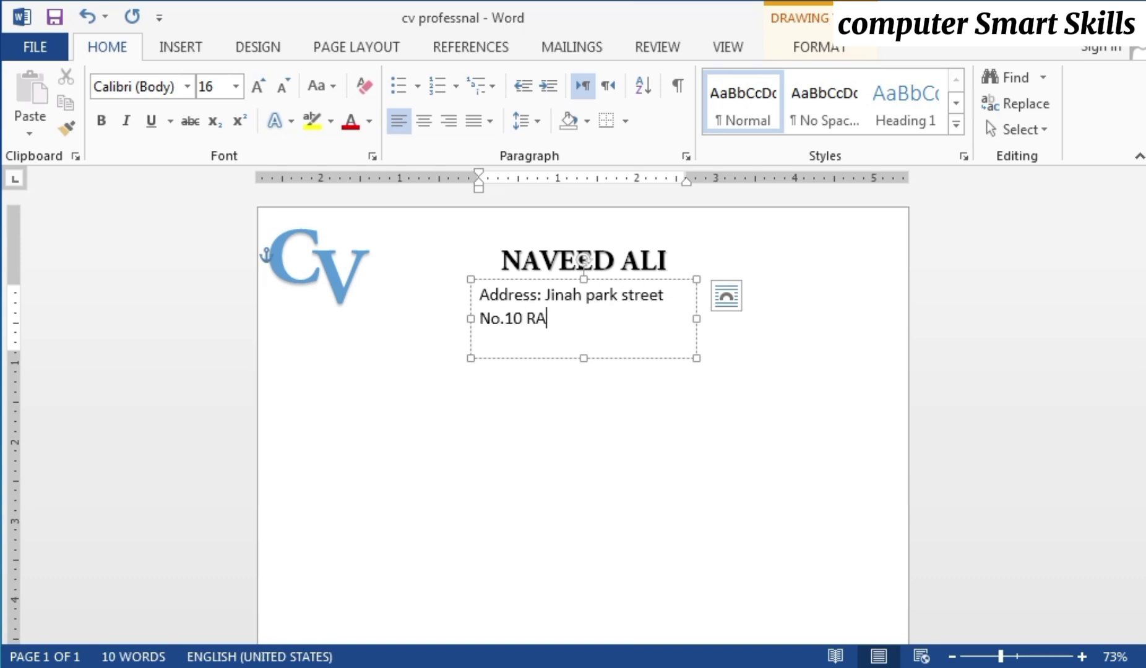
type("Khan")
left_click_drag(696, 318, 855, 318)
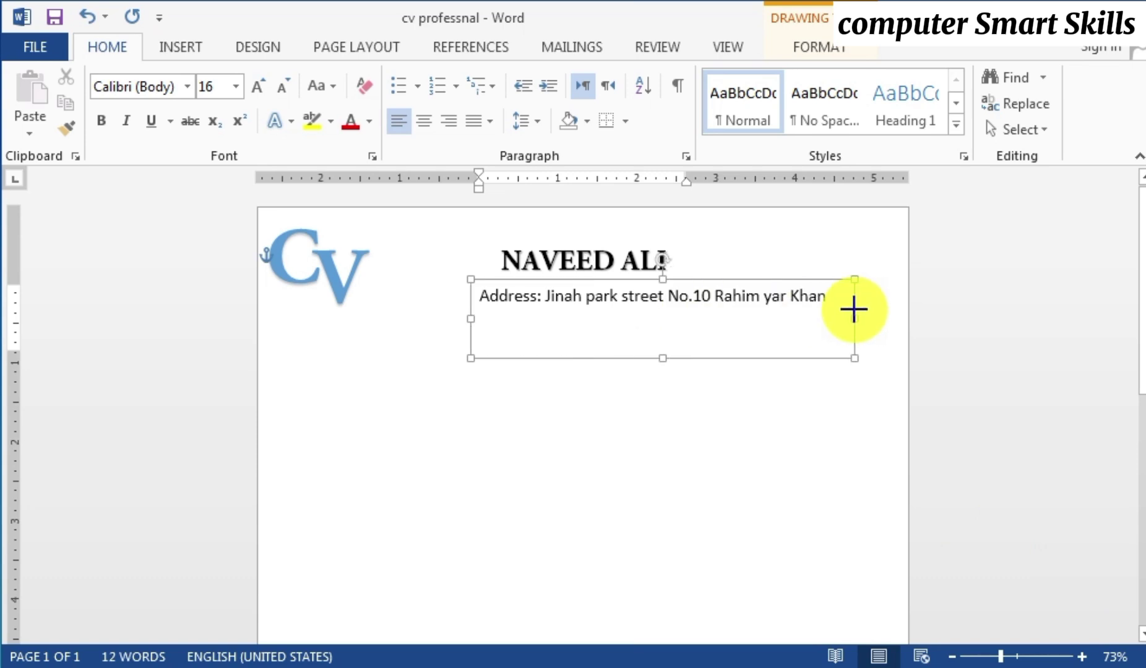
key("ctrl+a")
left_click(283, 87)
left_click(282, 86)
left_click(283, 86)
left_click(553, 303)
type("Ph")
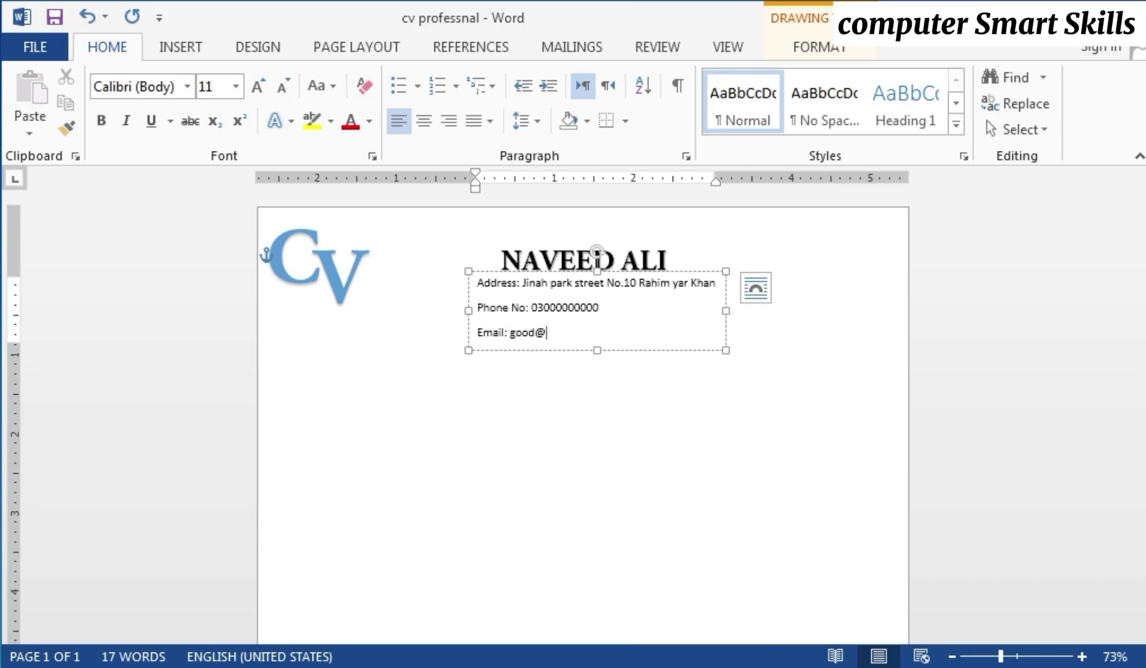
Step: Finish the e-mail line and remove the space after each contact line
type("mail.com")
left_click_drag(648, 350, 478, 282)
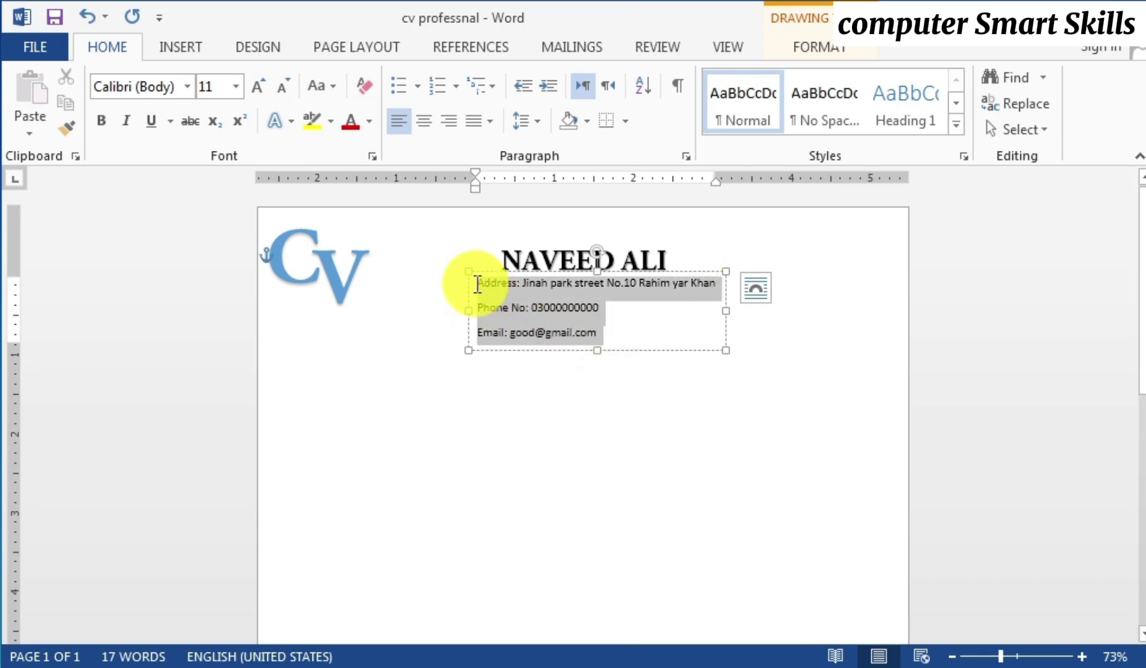
left_click(530, 126)
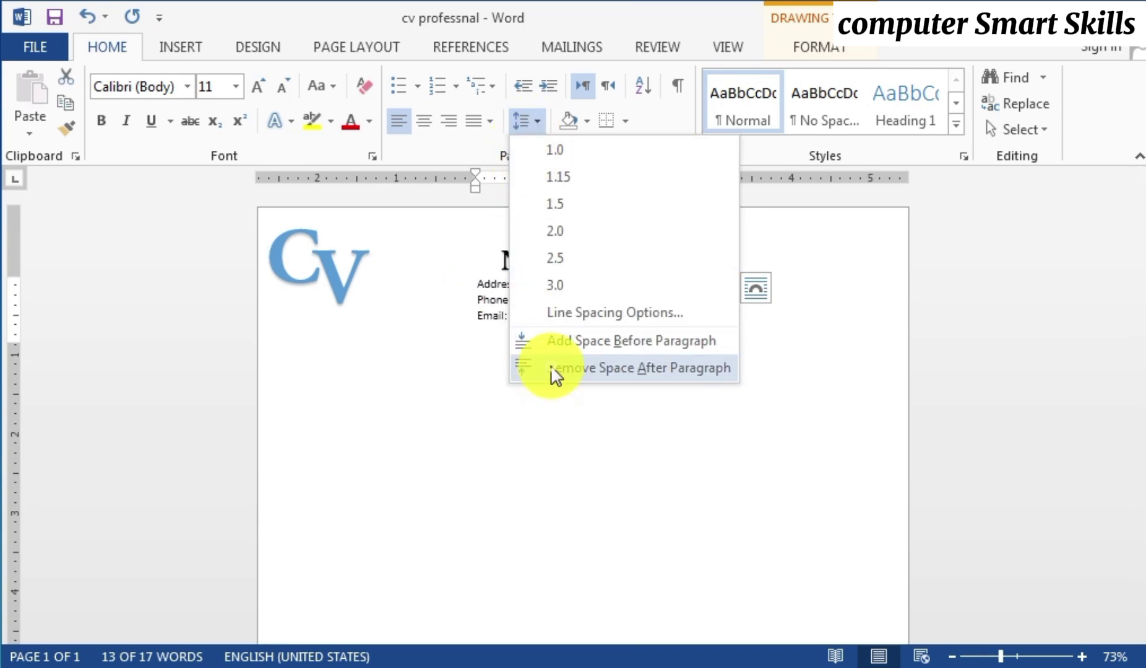
left_click(551, 368)
left_click(522, 120)
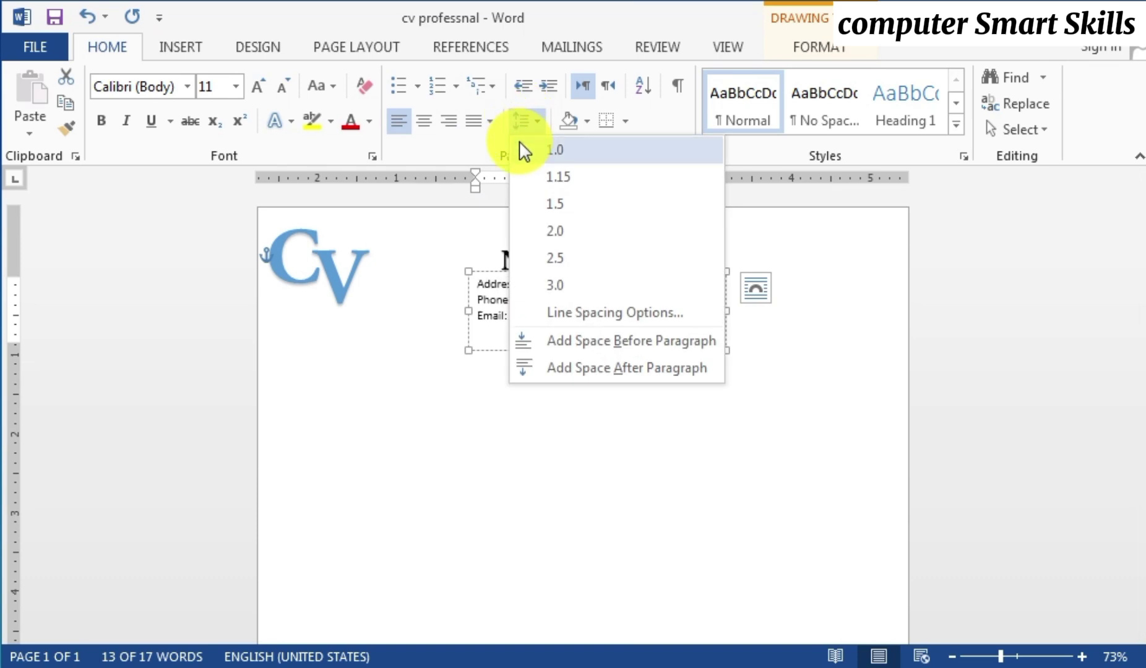
left_click(604, 363)
left_click(607, 371)
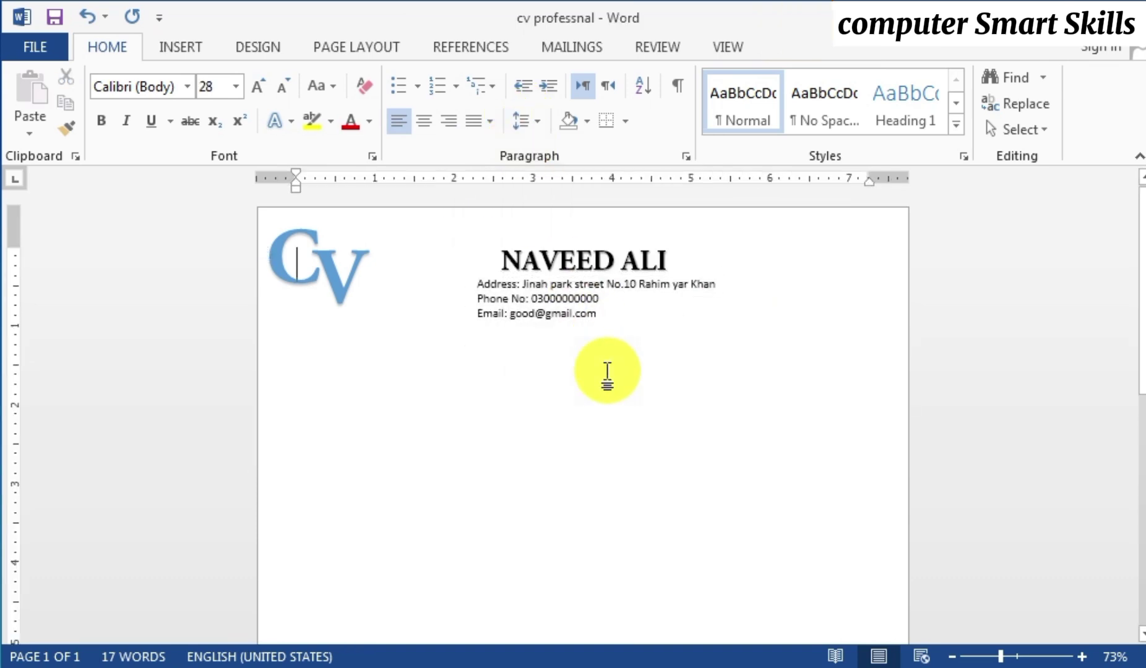
Step: Tab-align the phone number and e-mail values after their labels
left_click(529, 298)
key("Tab")
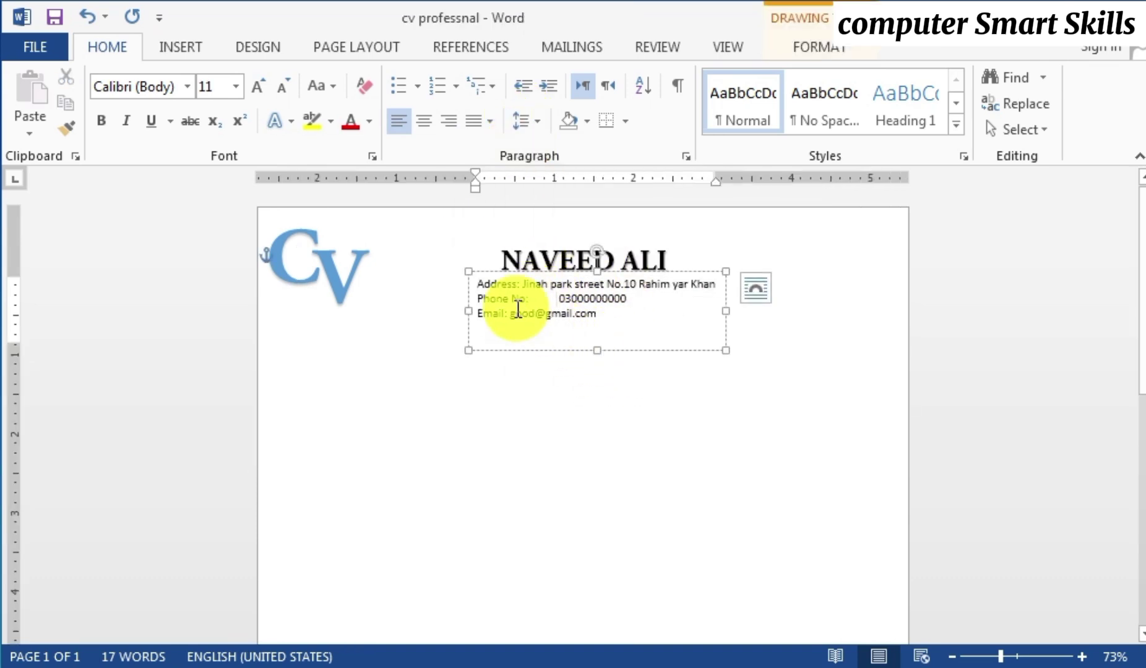
key("Tab")
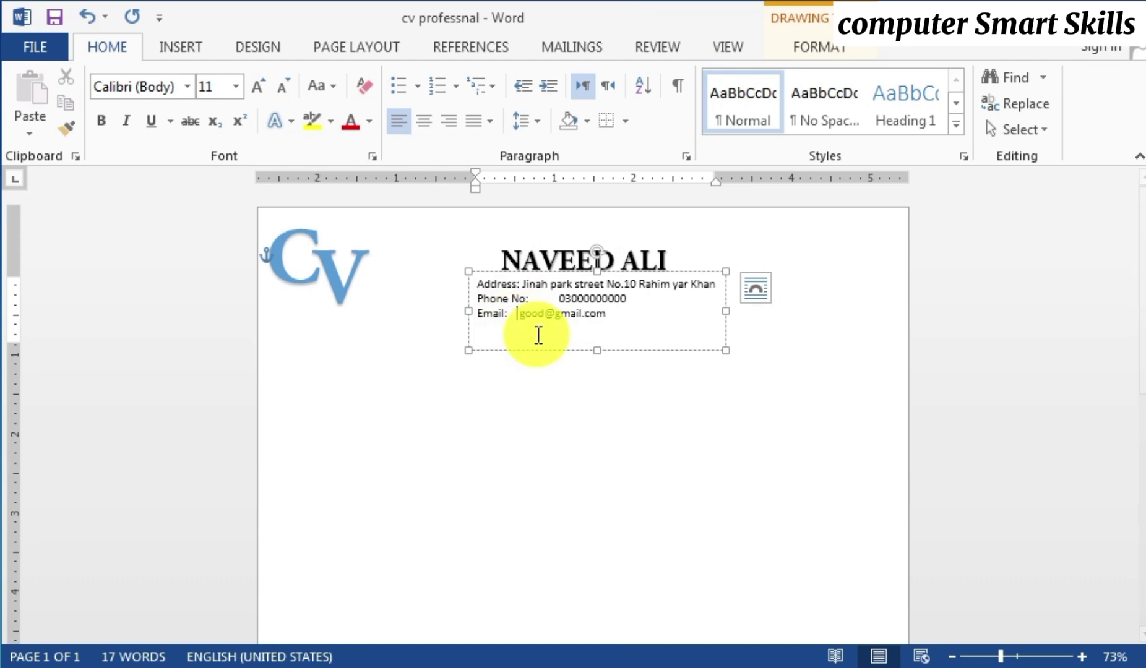
left_click(631, 374)
Step: Enlarge the name heading to 36 pt and stretch its box so it shows fully
left_click(653, 256)
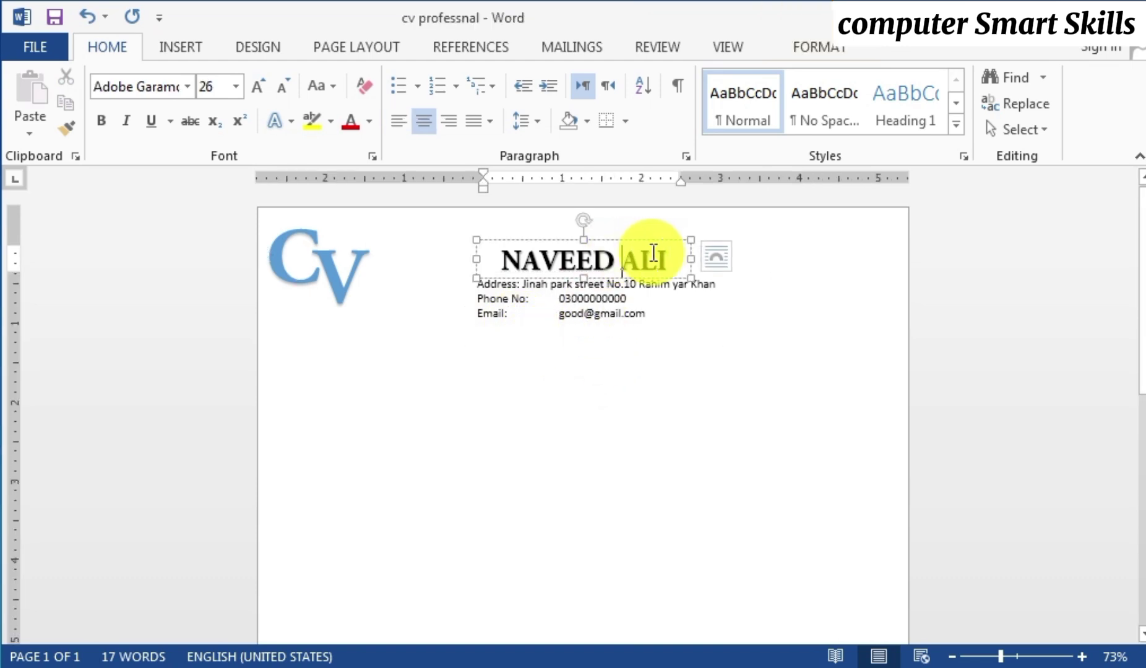
left_click_drag(675, 256, 486, 256)
left_click(258, 87)
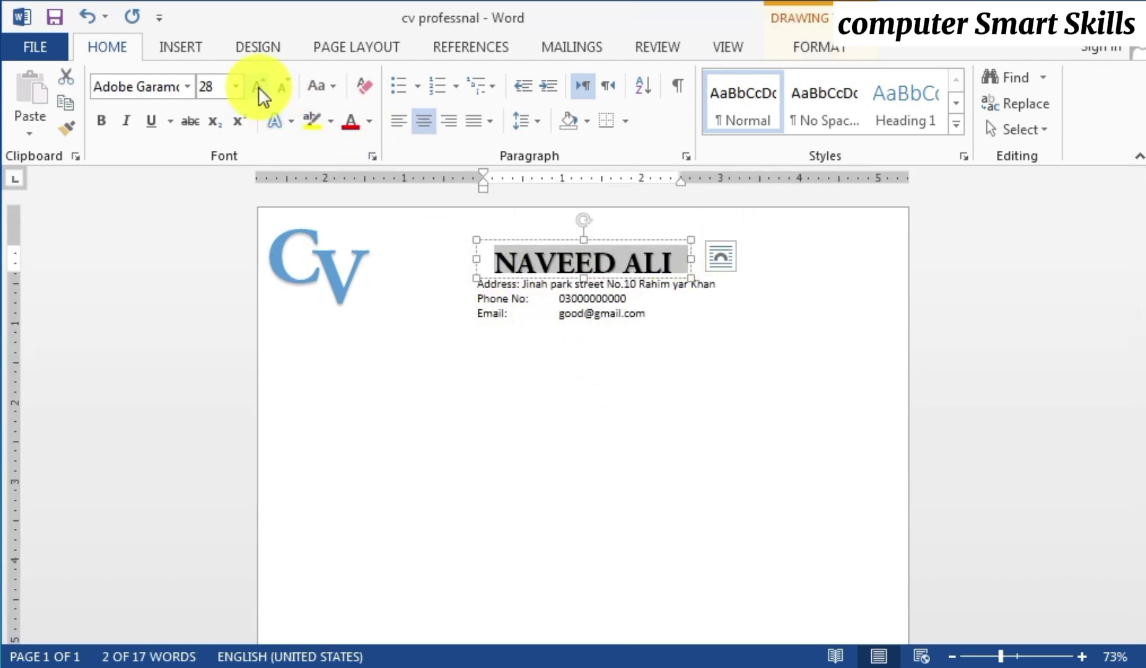
left_click_drag(606, 238, 604, 229)
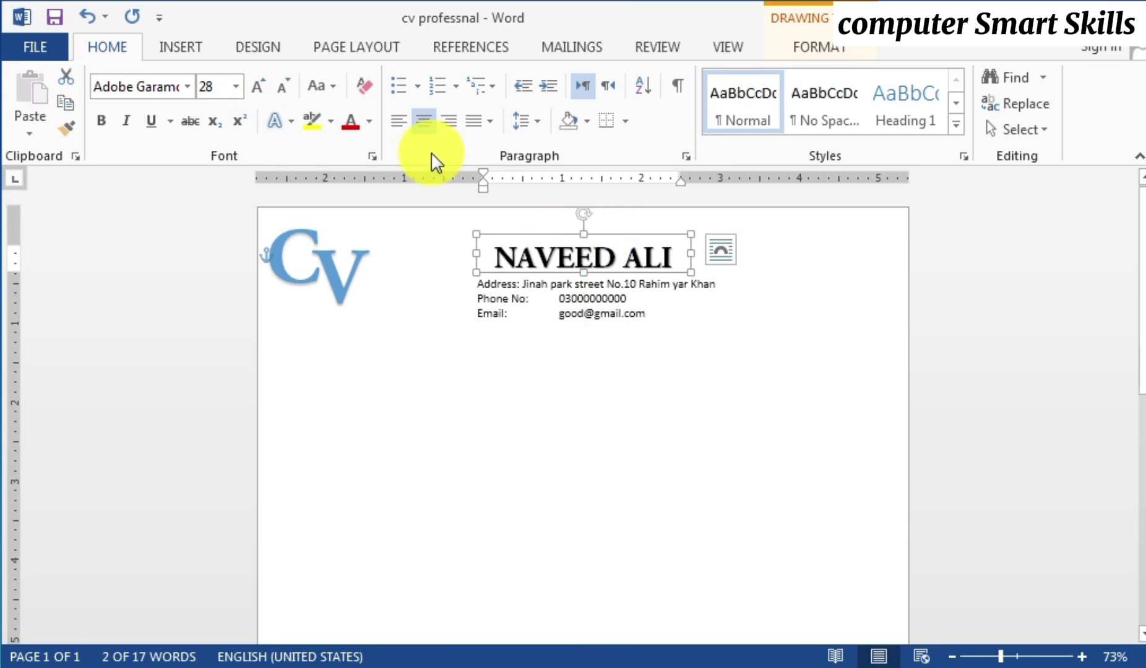
left_click(258, 87)
left_click_drag(714, 256, 756, 255)
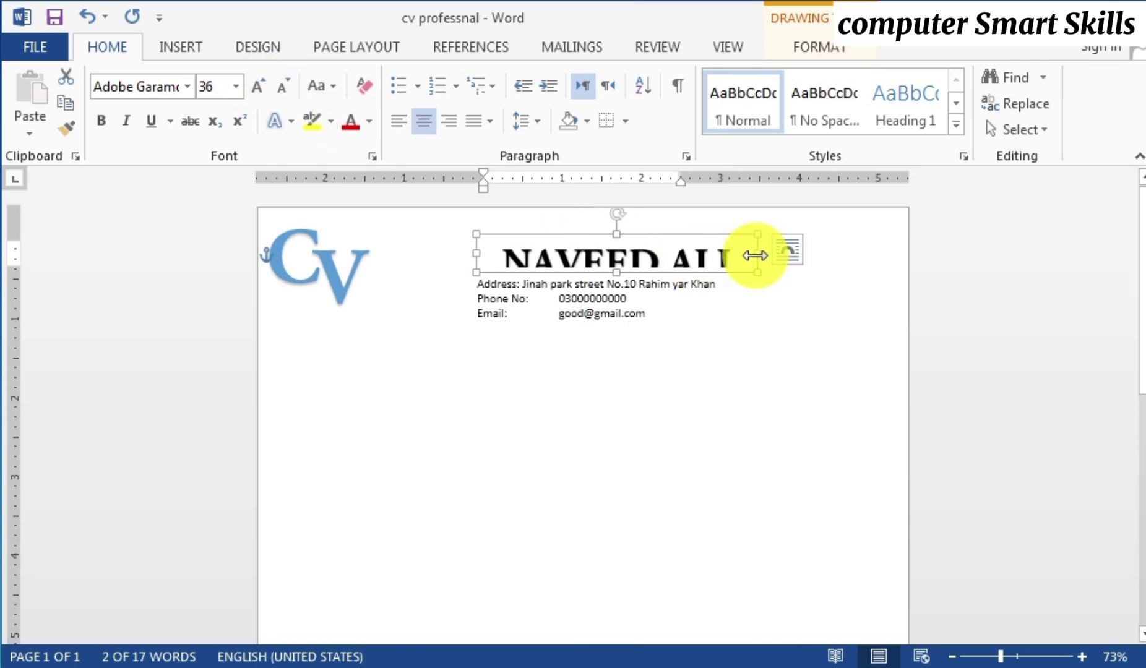
left_click_drag(618, 225, 623, 228)
Step: Bold the contact lines and widen their box so the address fits on one line
left_click(696, 328)
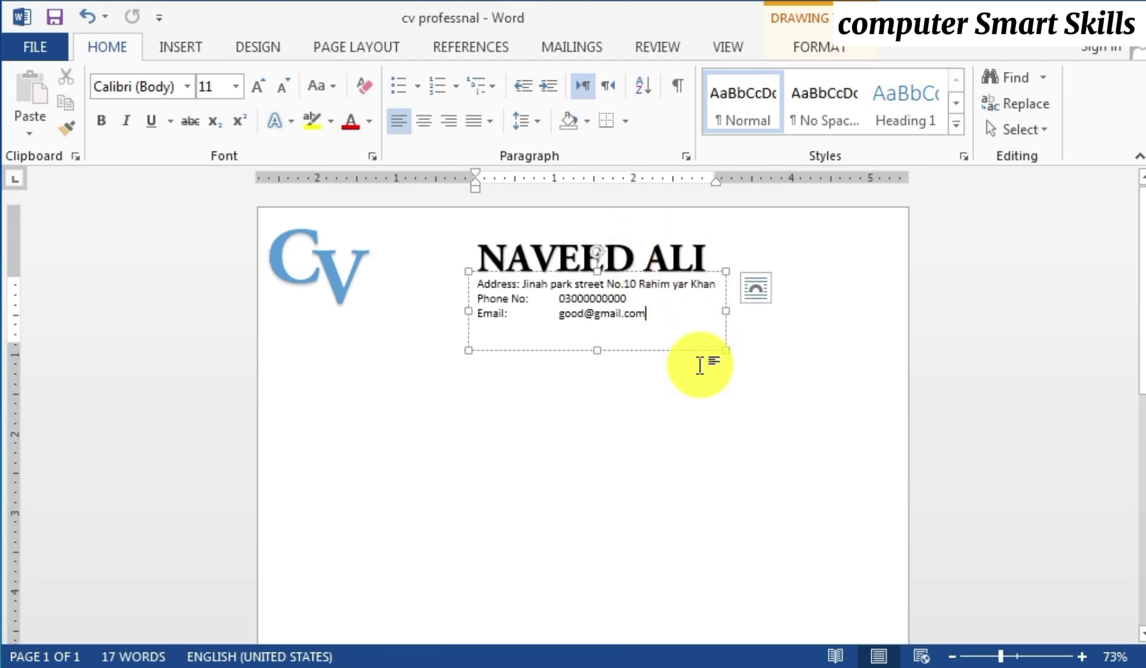
left_click(625, 409)
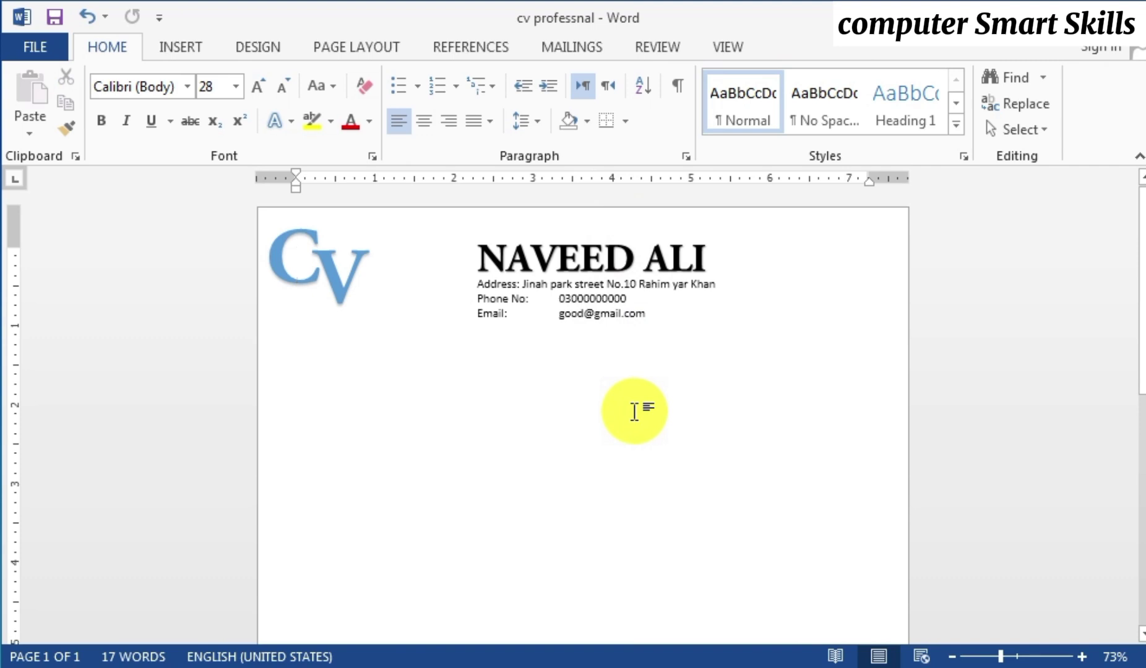
left_click_drag(644, 314, 460, 276)
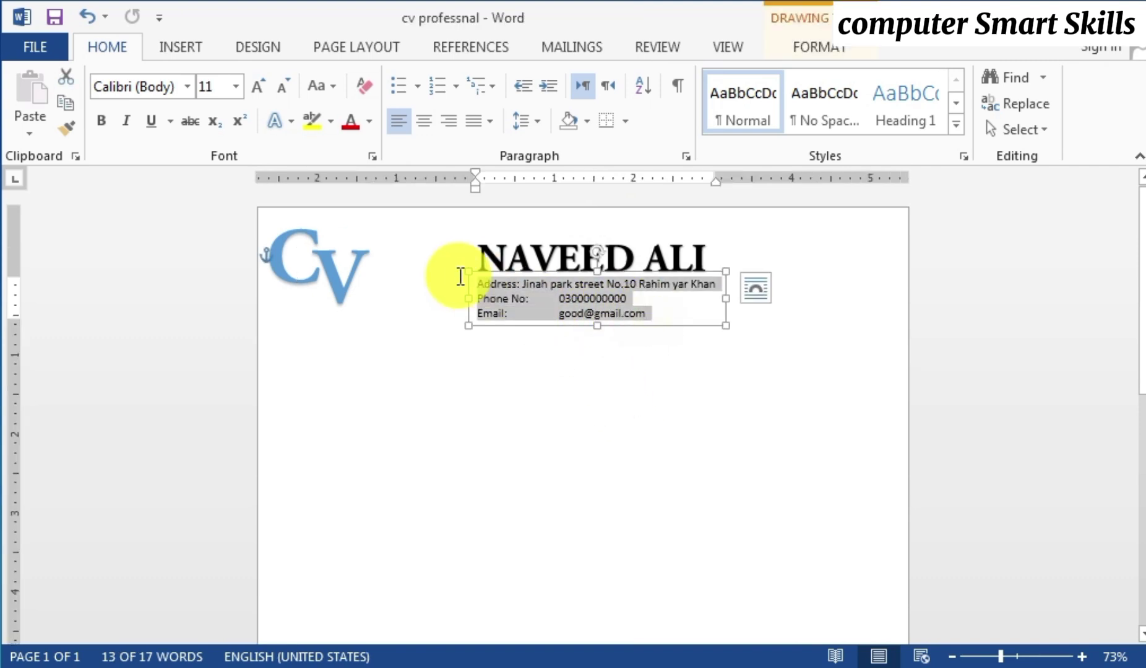
left_click(101, 120)
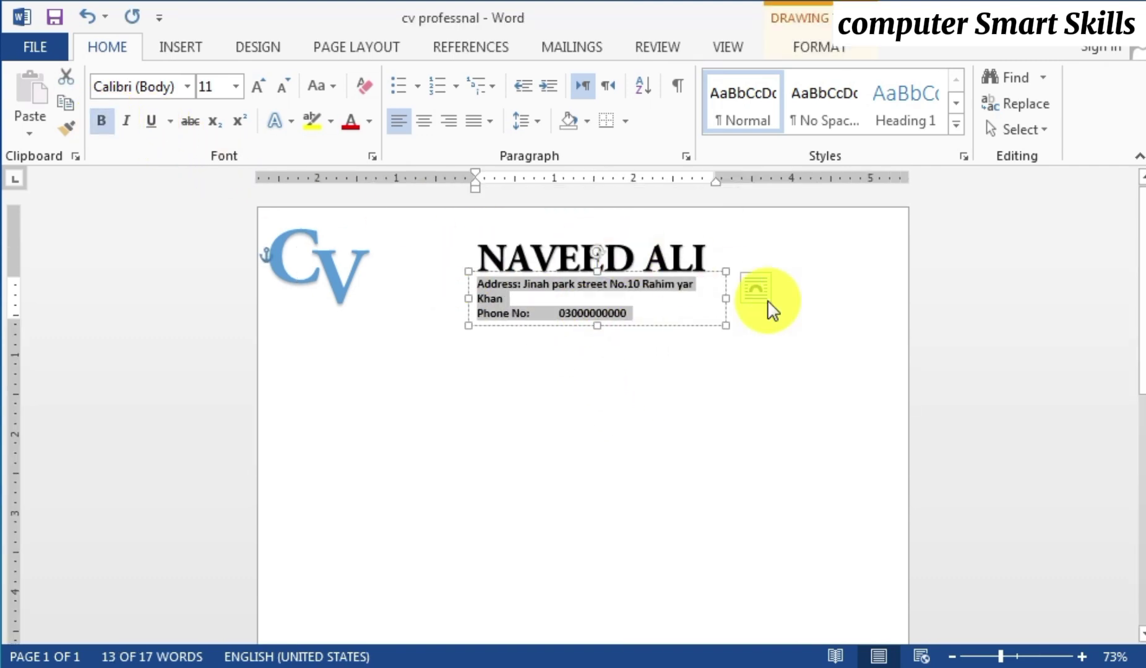
left_click_drag(726, 301, 760, 301)
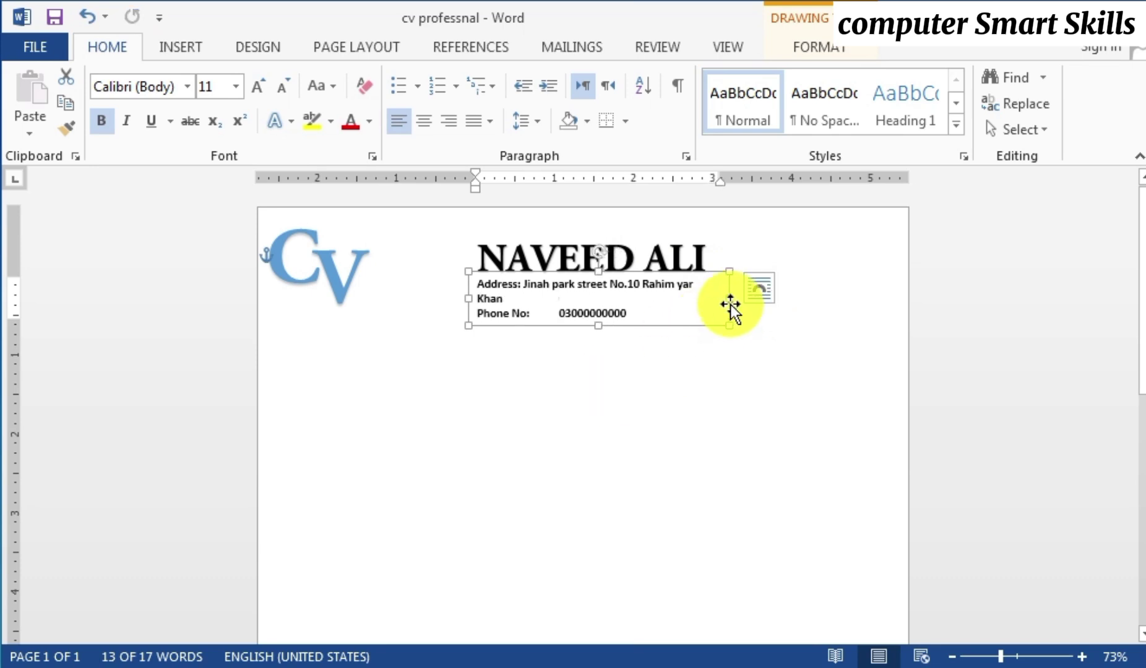
left_click_drag(728, 306, 736, 299)
left_click(652, 349)
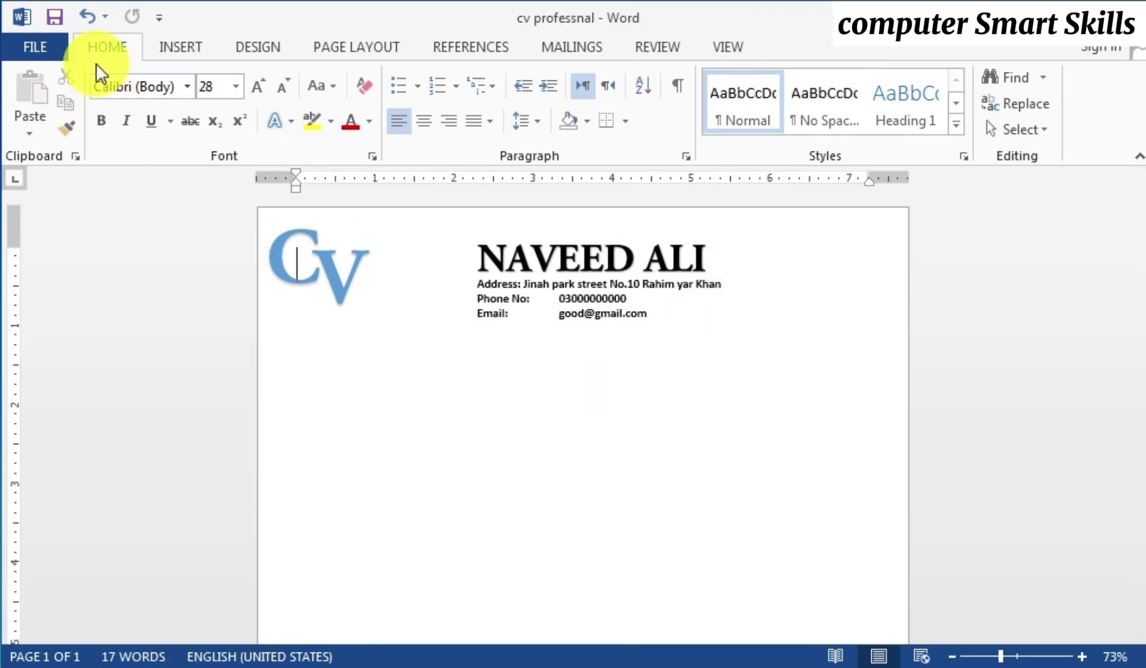
left_click(607, 435)
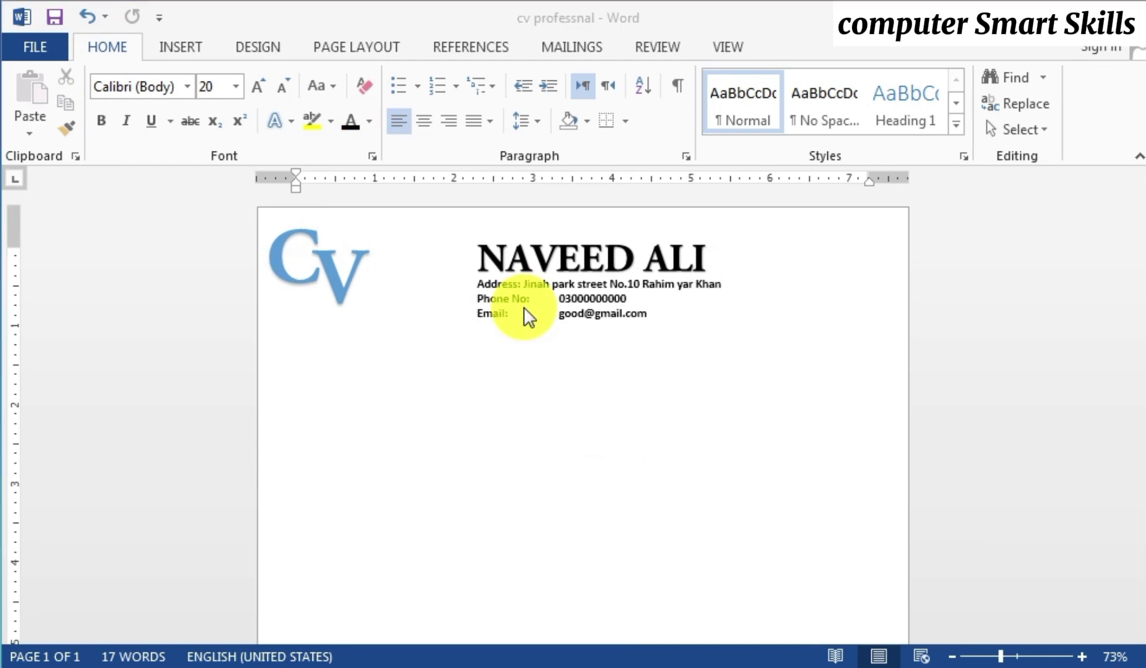
Step: Draw a wide blue rounded-rectangle bar below the header with no outline
left_click(180, 47)
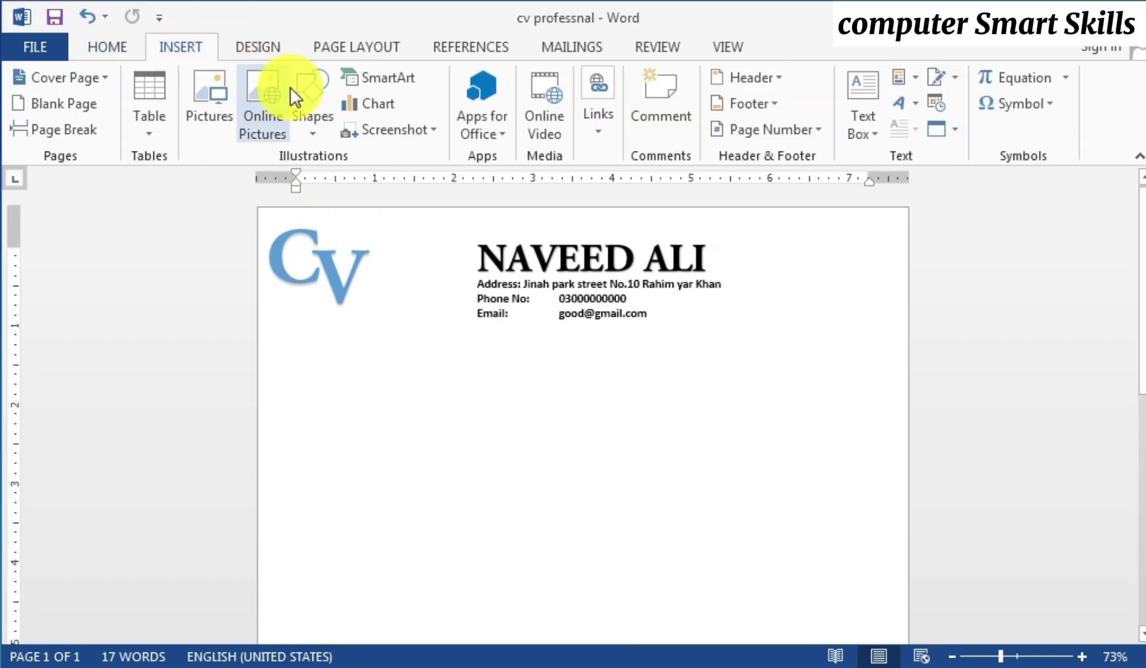
left_click(312, 102)
left_click(415, 186)
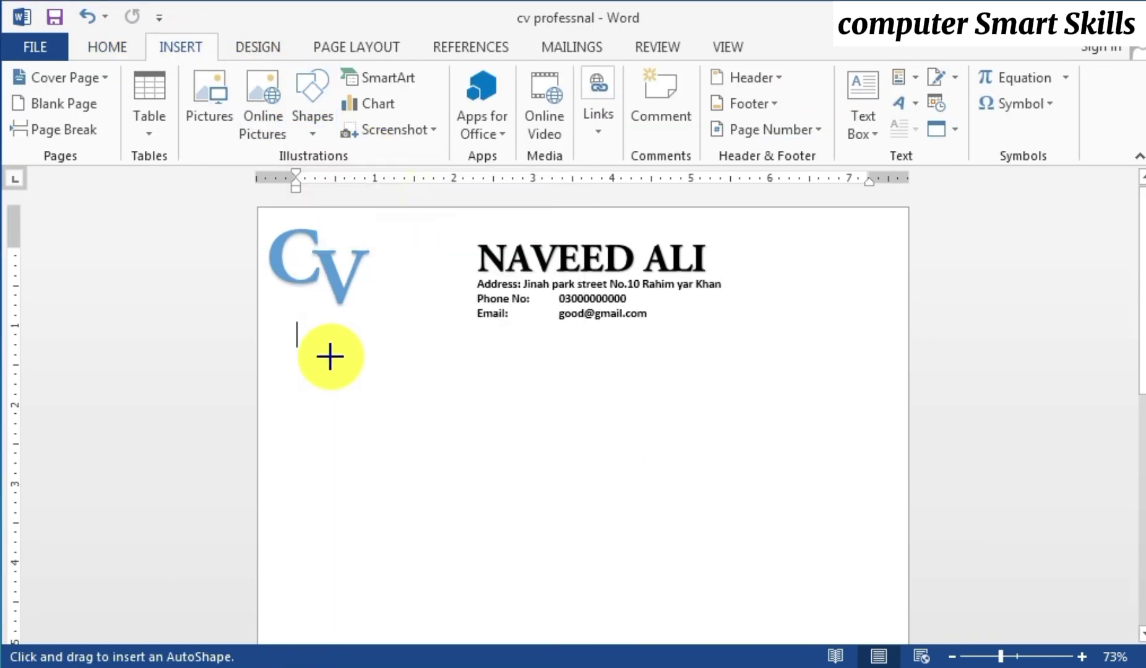
mouse_move(281, 340)
left_mouse_down()
mouse_move(848, 392)
mouse_move(891, 369)
left_mouse_up()
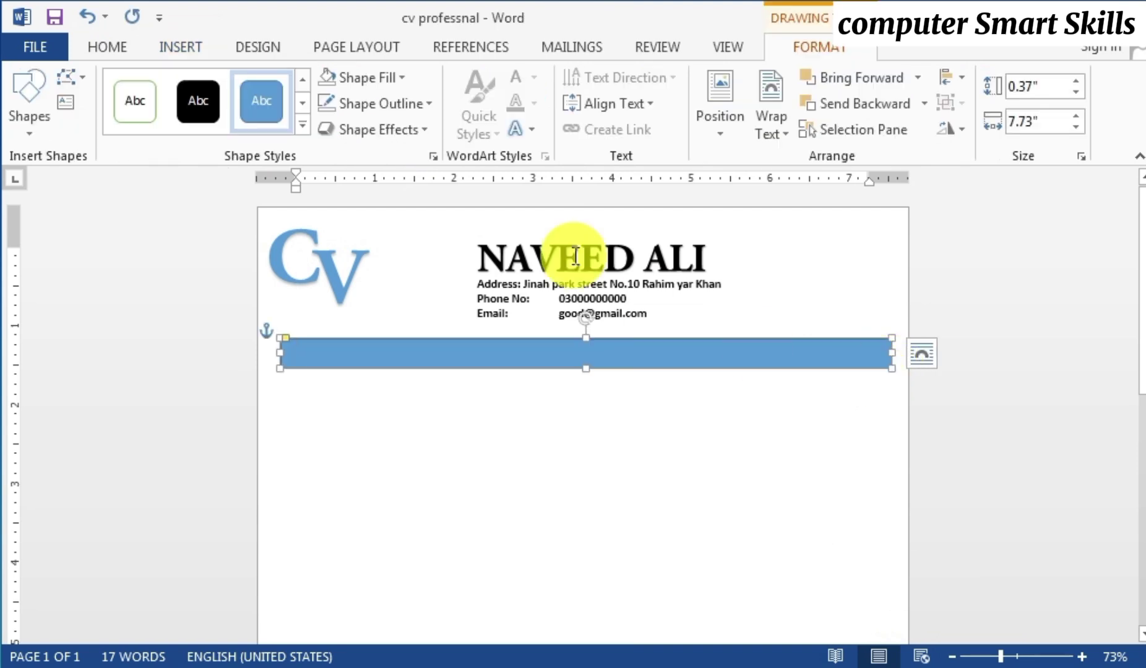
left_click(368, 103)
left_click(330, 307)
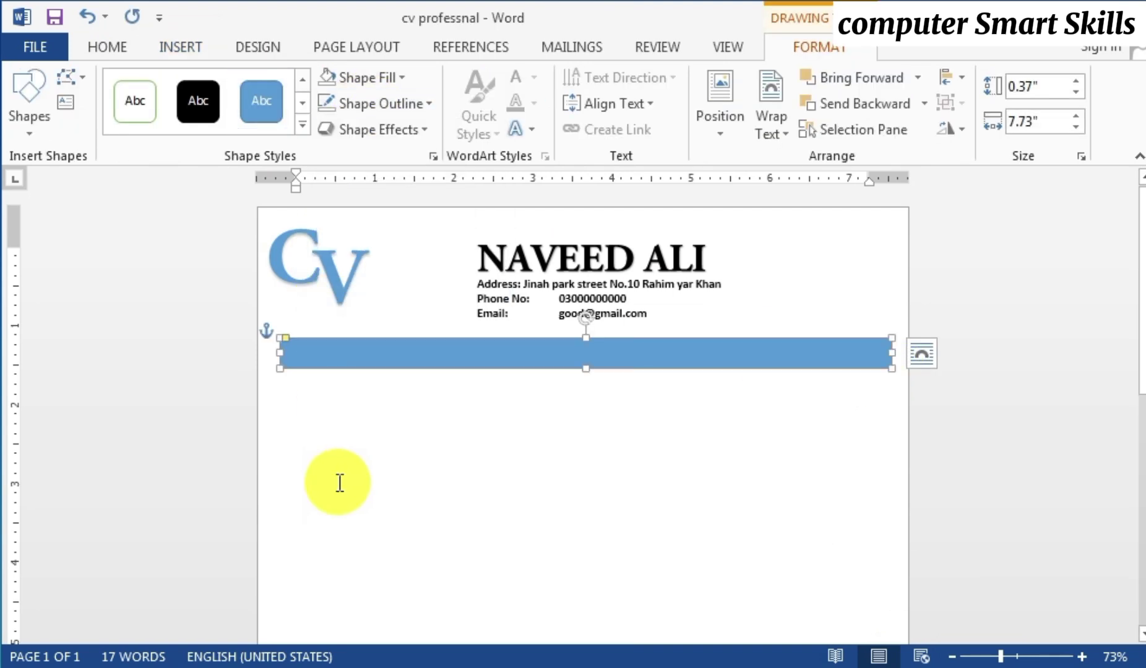
left_click(385, 448)
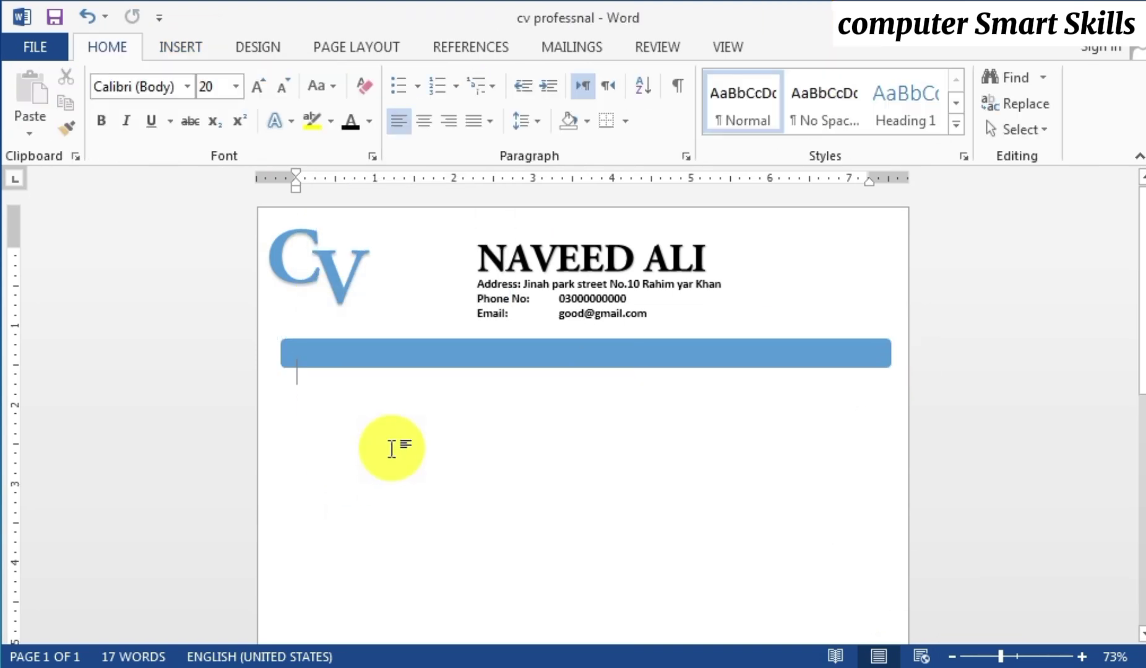
left_click(391, 355)
left_click(424, 456)
Step: Draw a text box below the bar and type OBJECTIVE
left_click(180, 47)
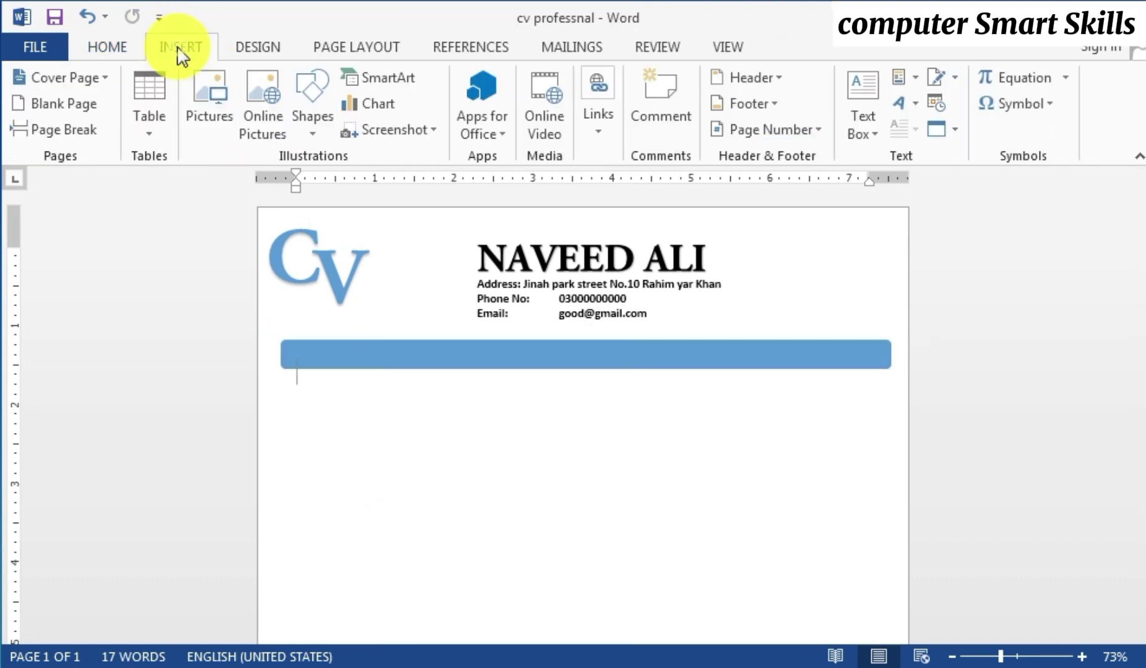
left_click(313, 105)
left_click(303, 181)
mouse_move(315, 404)
left_mouse_down()
mouse_move(519, 461)
mouse_move(516, 441)
left_mouse_up()
type("OBJ")
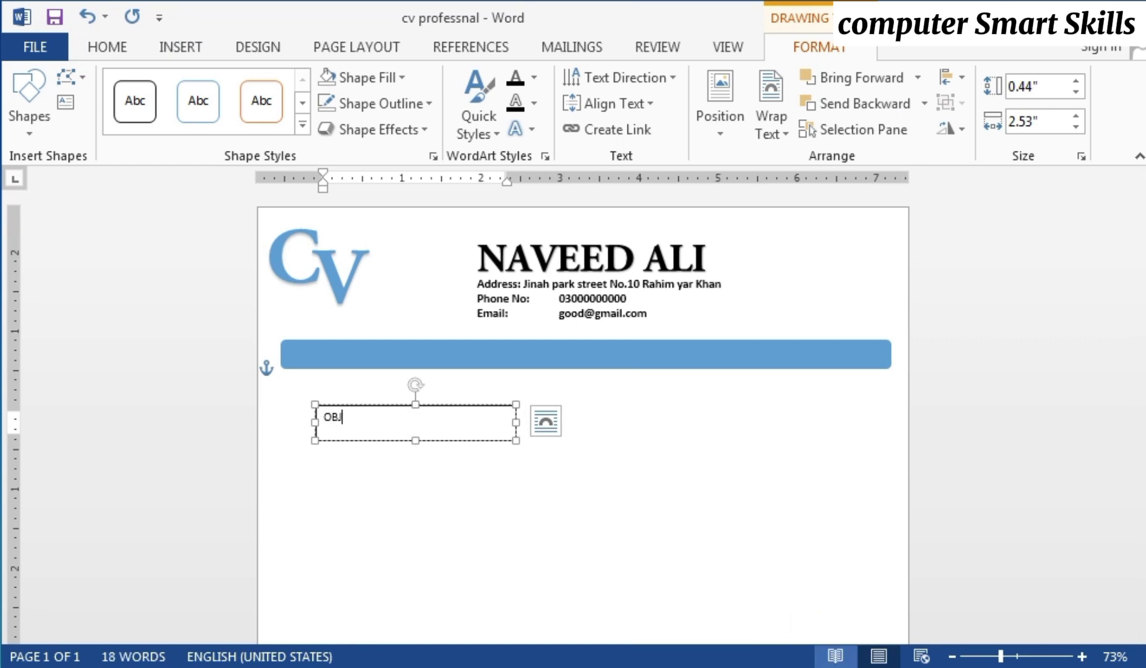
Step: Format OBJECTIVE as 18 pt Adobe Garamond Pro Bold
left_click_drag(379, 417, 297, 417)
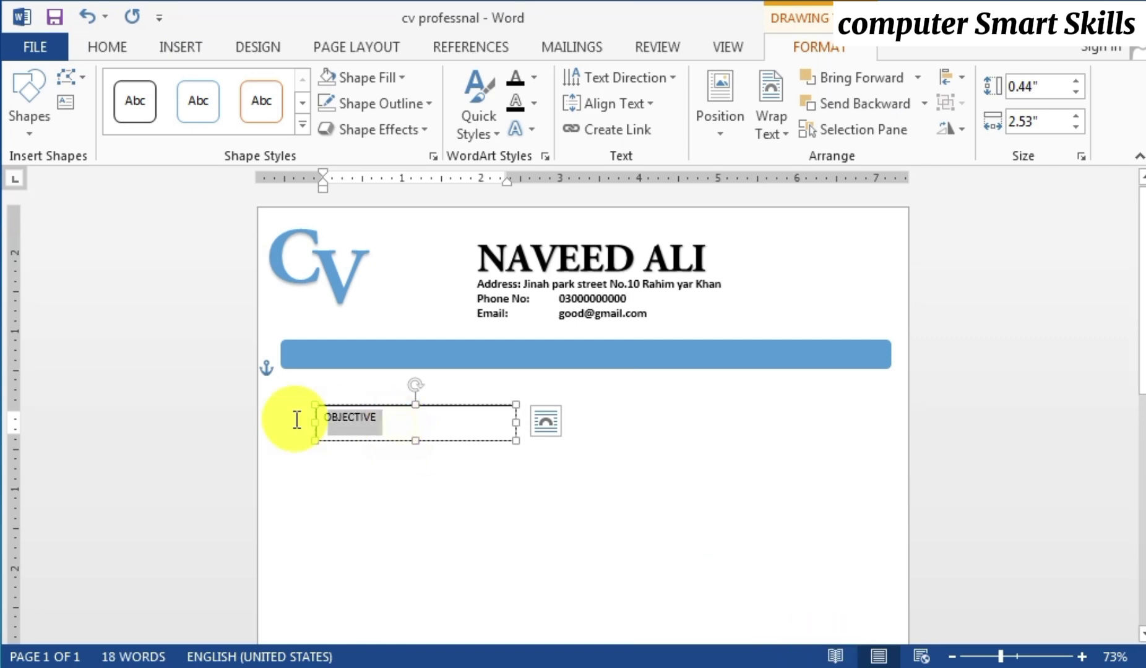
left_click(102, 48)
left_click(255, 85)
left_click(255, 85)
left_click(255, 85)
left_click(255, 85)
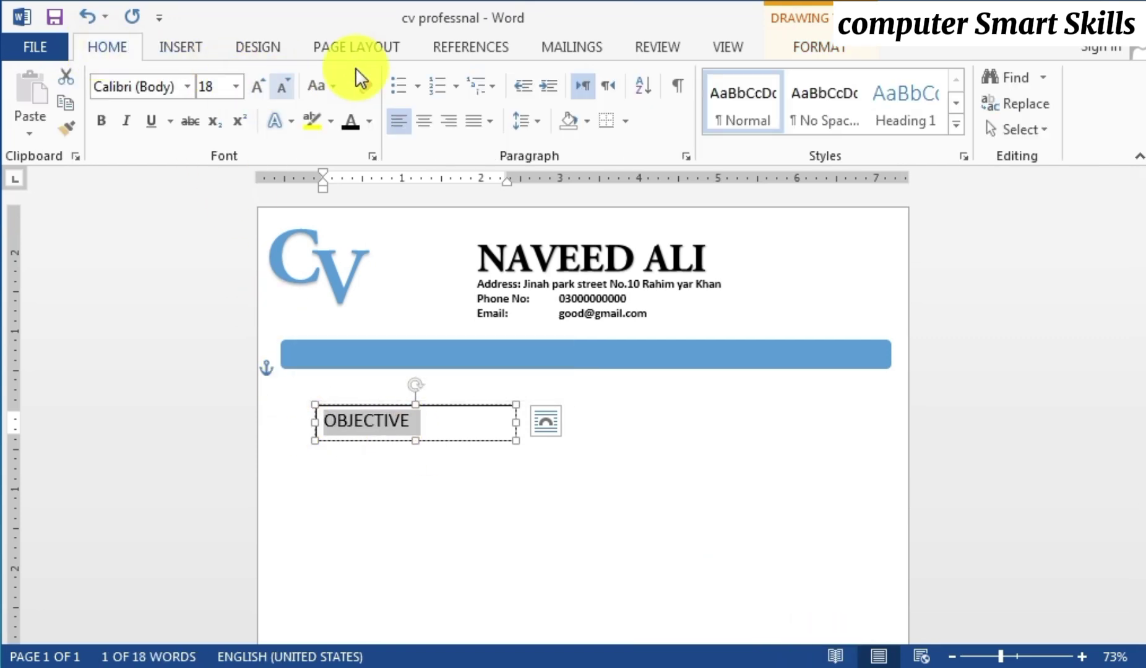
left_click(186, 88)
left_click(179, 276)
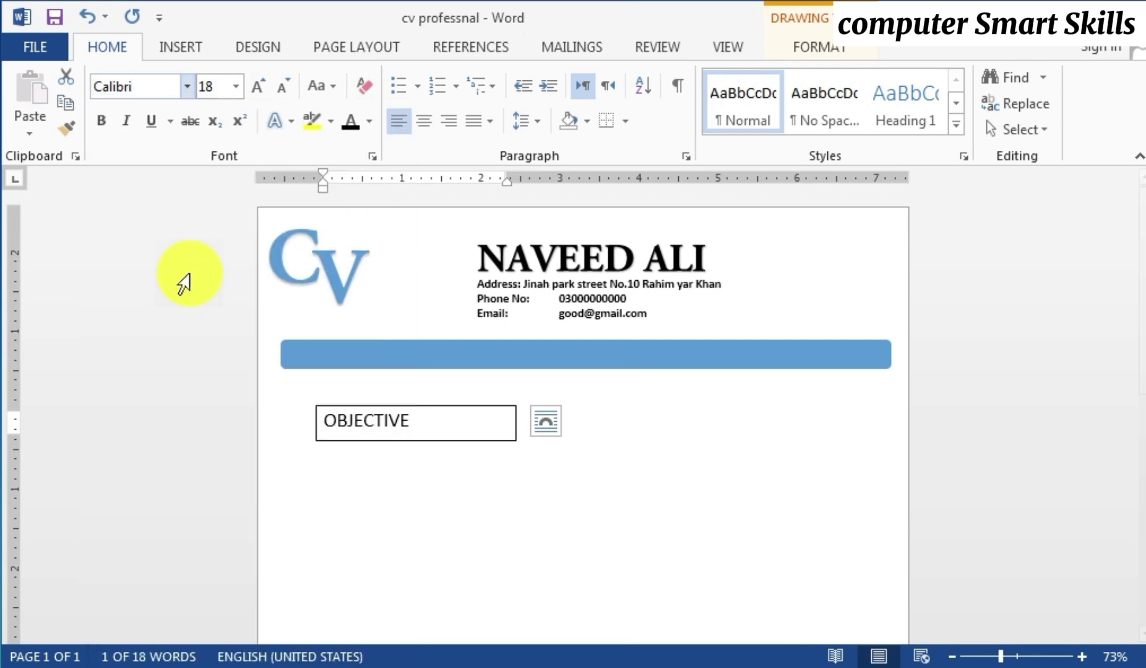
Step: Remove the label box's fill and outline and move it onto the blue bar
left_click(358, 78)
left_click(337, 275)
left_click(381, 104)
left_click(327, 313)
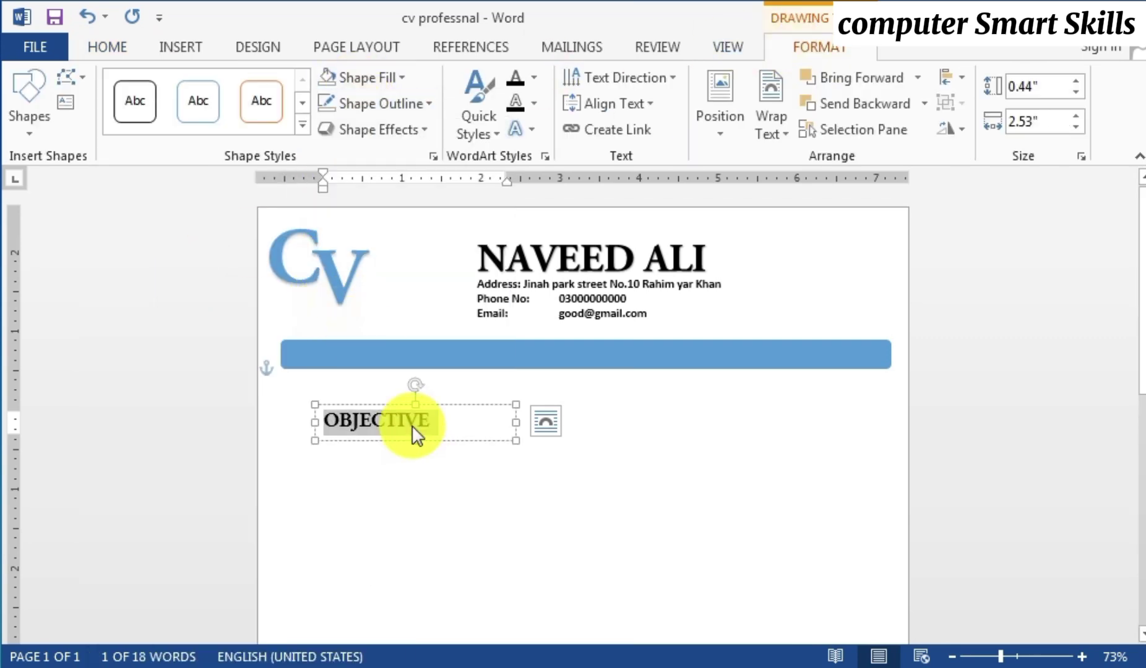
mouse_move(427, 405)
left_mouse_down()
mouse_move(374, 337)
mouse_move(386, 338)
mouse_move(283, 355)
left_mouse_up()
Step: Set the OBJECTIVE label to size 20 and save the document
left_click(111, 47)
left_click(257, 88)
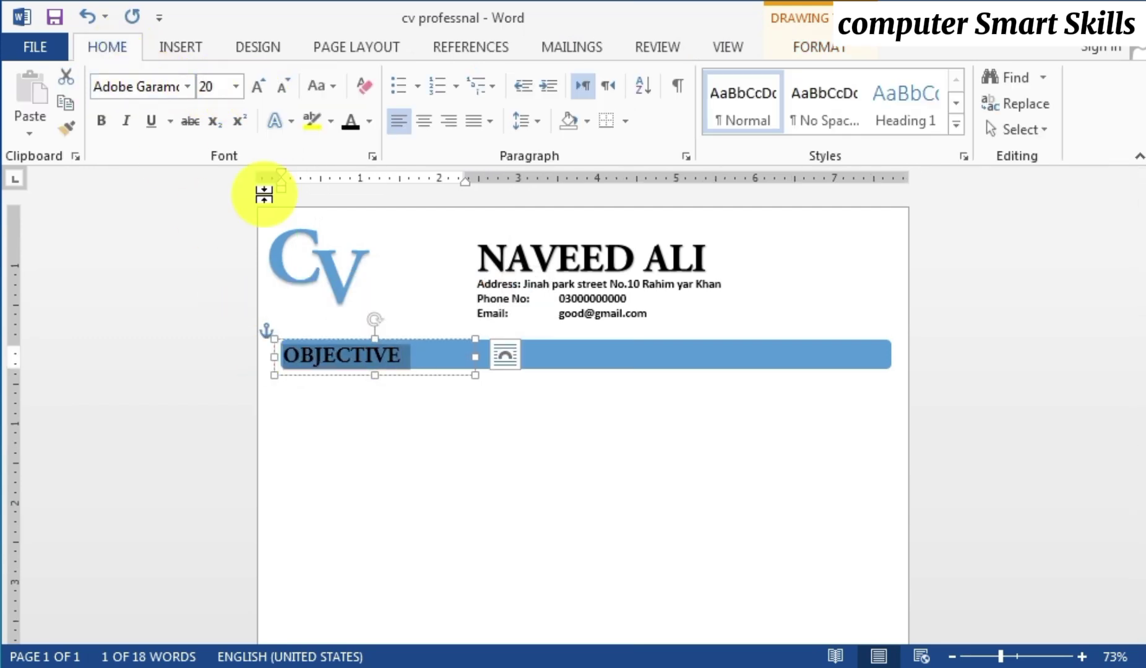
key("Right")
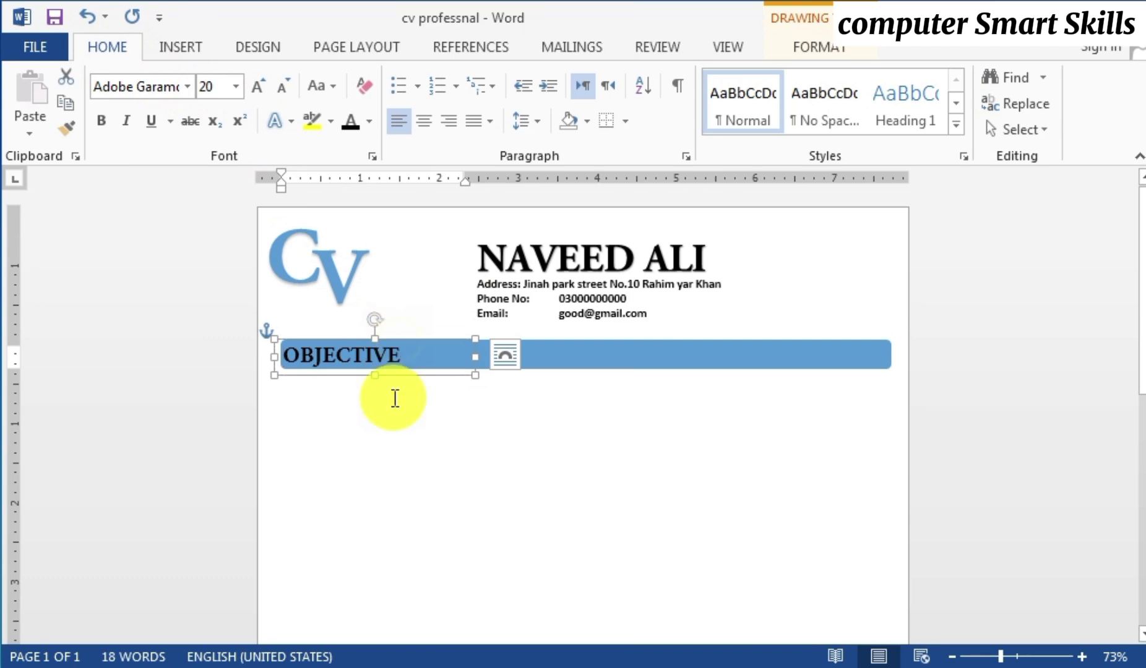
left_click(378, 417)
left_click(54, 17)
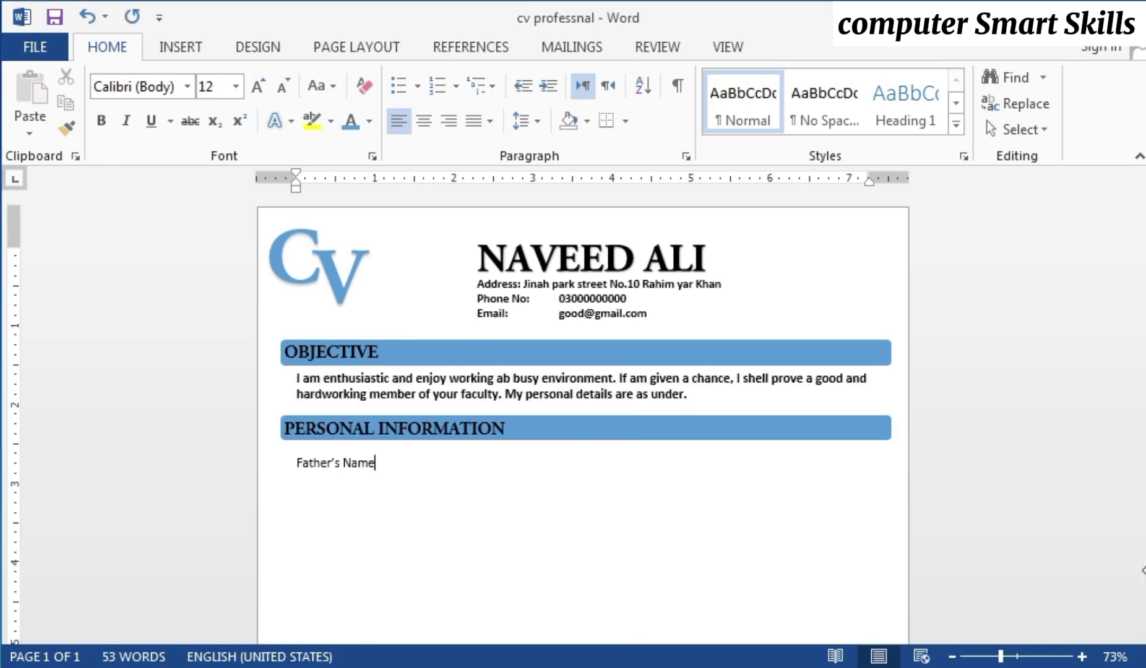
Step: Fill in the father's name, domicile, nationality (Pakistan) and religion lines with tab-aligned colons
scroll(544, 520, "up", 3)
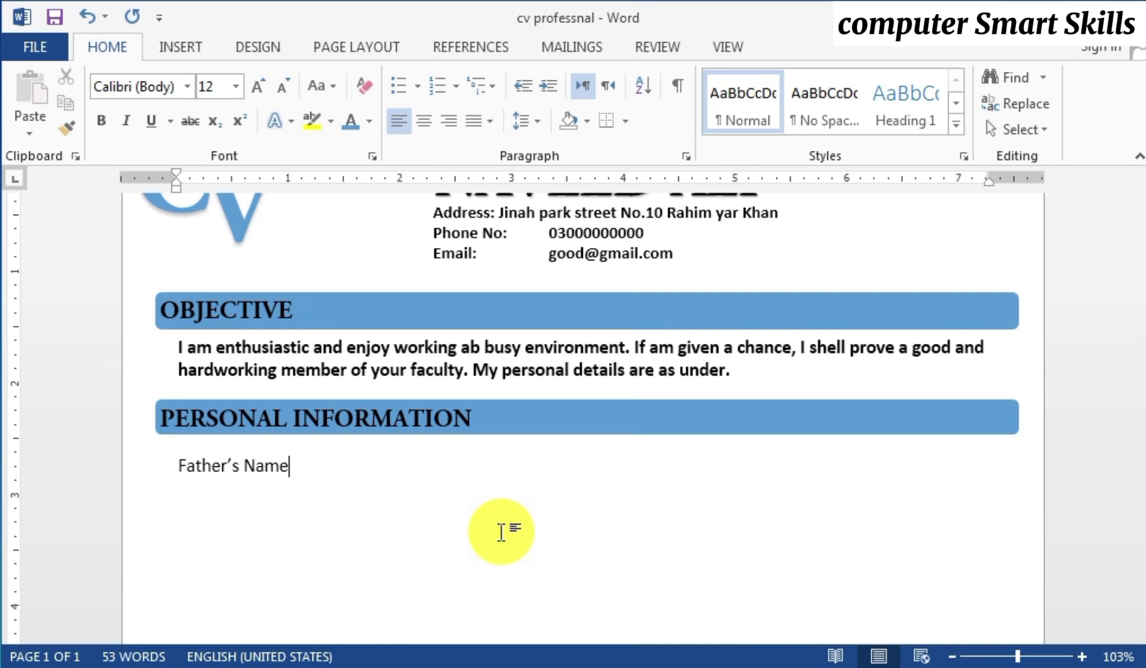
key("Tab")
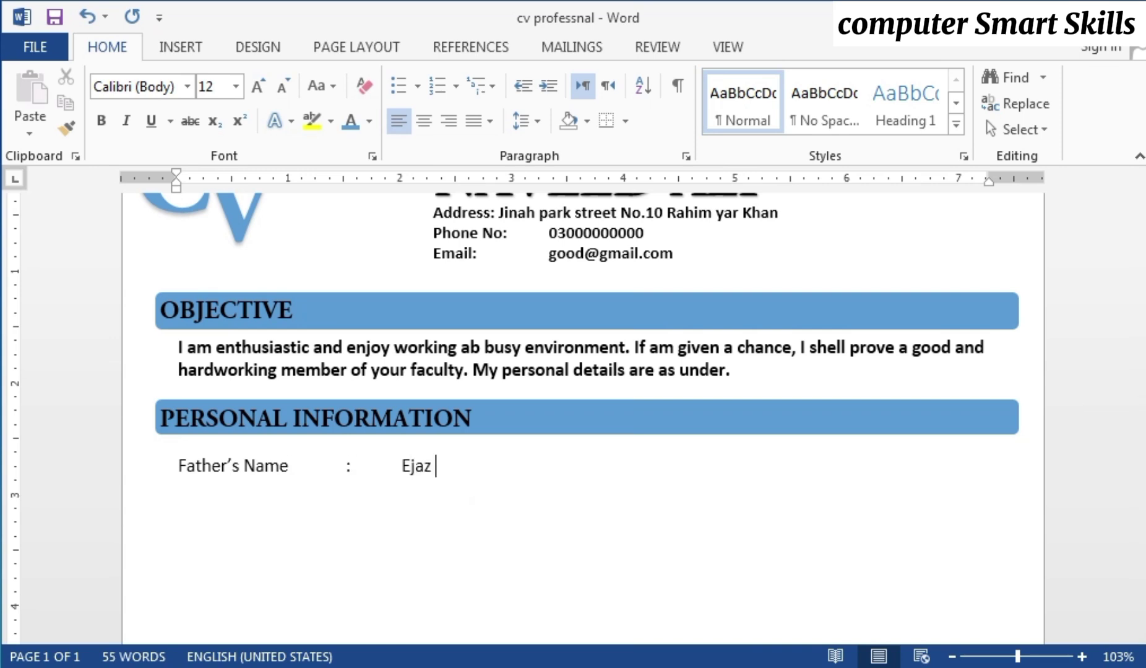
type("Ahmed")
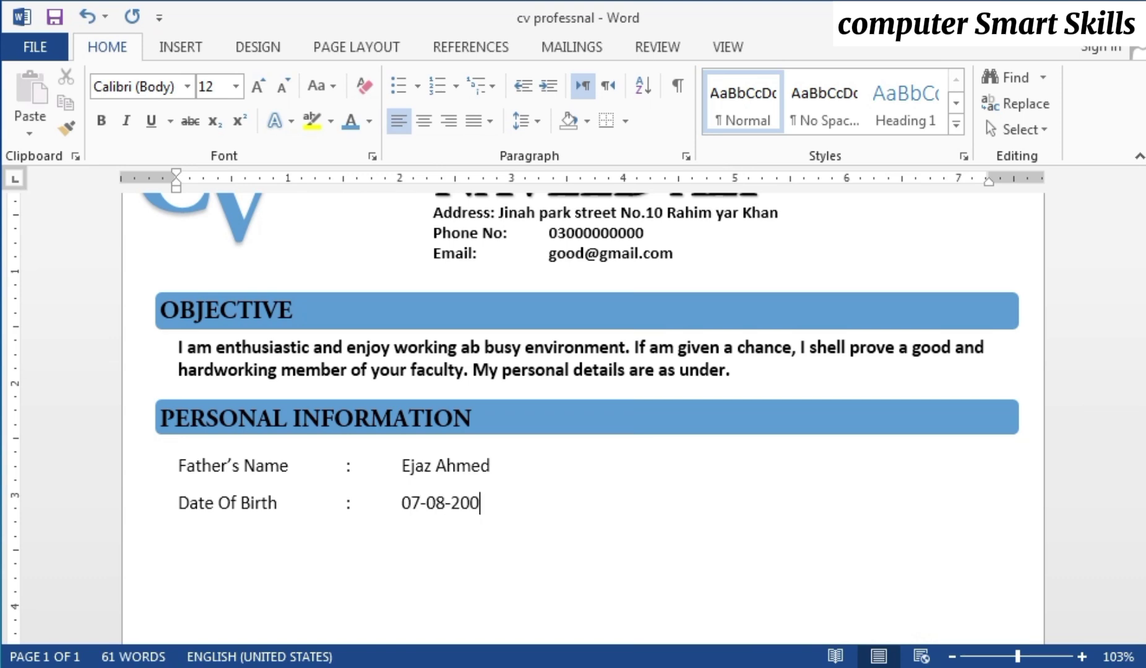
type("mici")
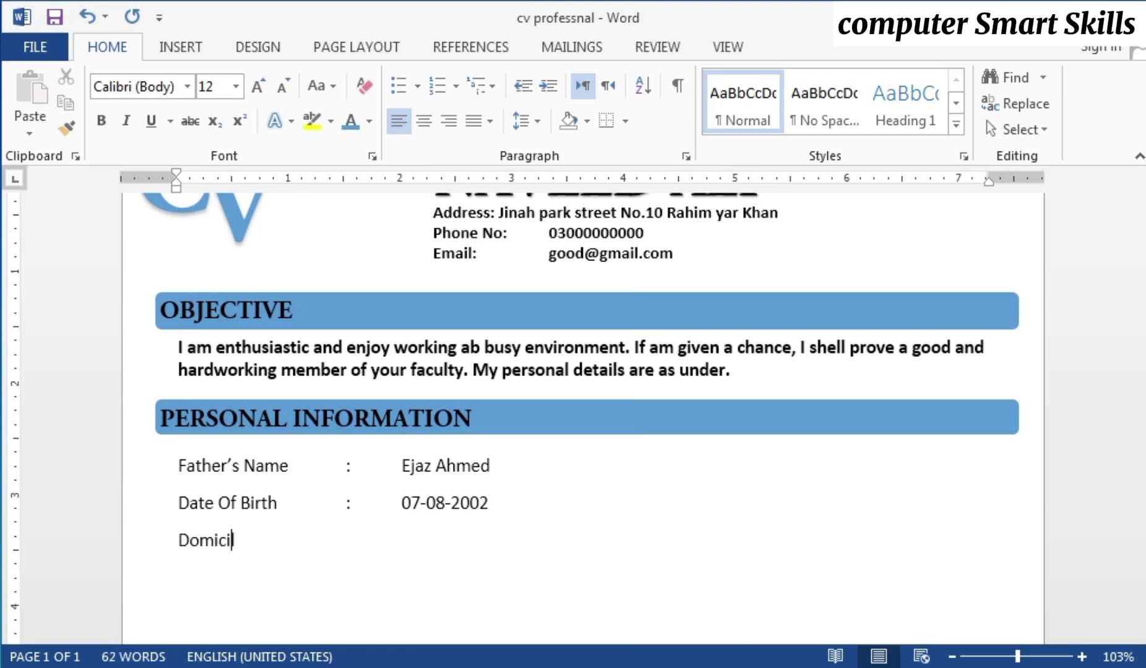
type("le : Rahim yar Khan")
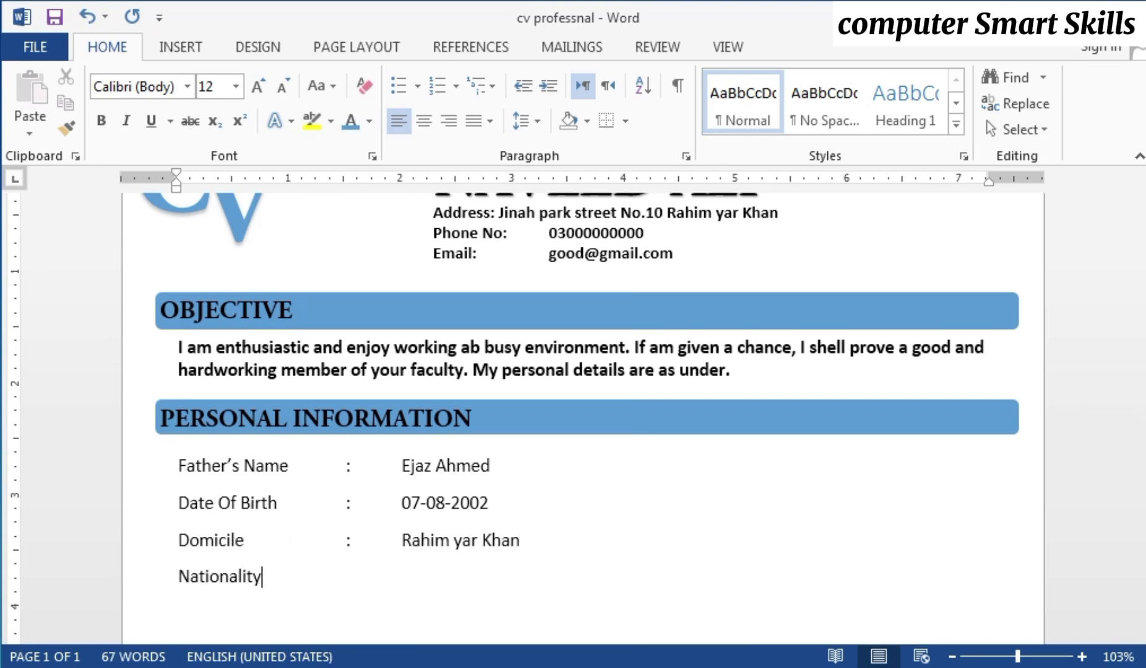
type(" Nationality : Pakistan")
key("Return")
type("Raligion")
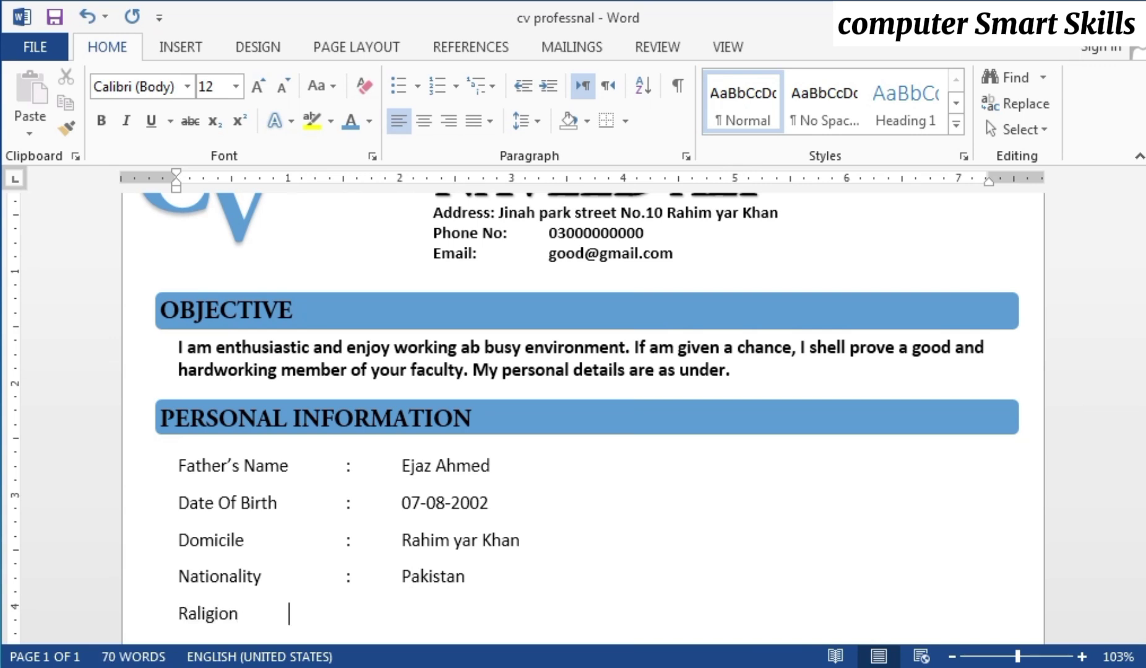
scroll(712, 576, "down", 2, "ctrl")
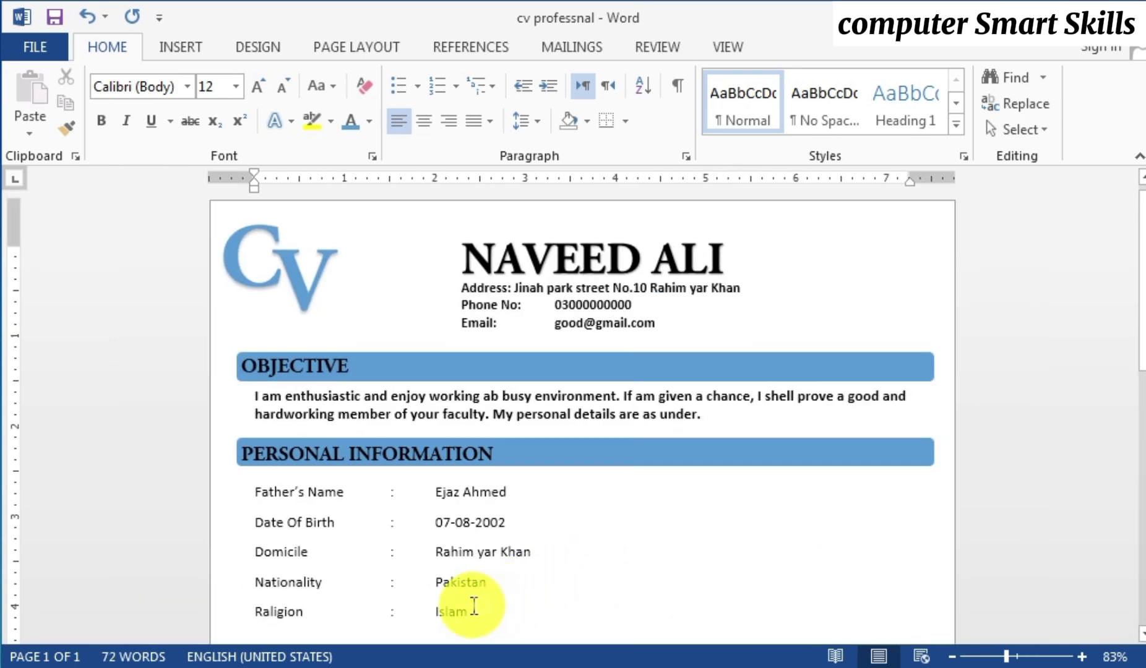
Step: Remove the space after each personal detail row and make the rows bold
left_click_drag(492, 587, 255, 490)
left_click(522, 123)
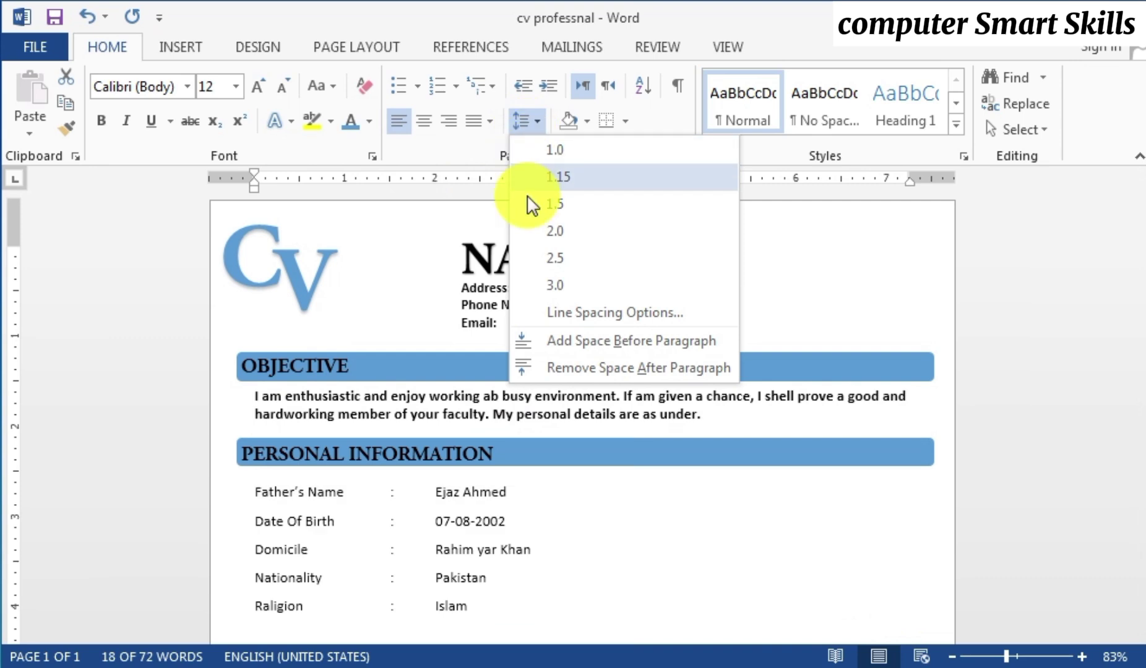
left_click(559, 369)
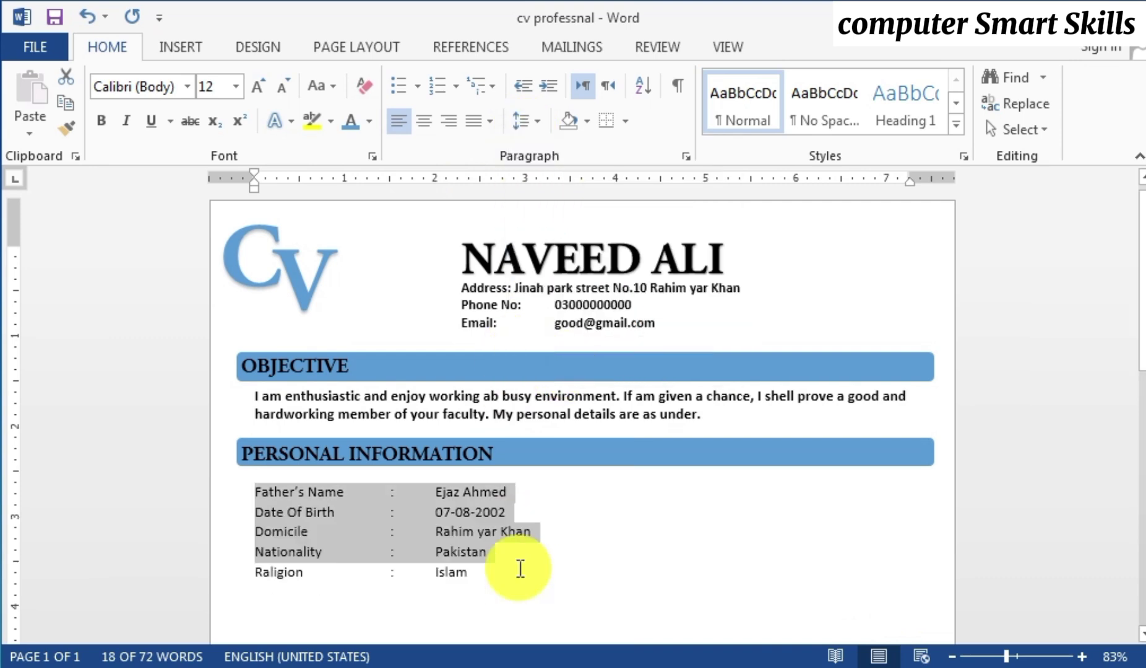
left_click_drag(474, 575, 245, 490)
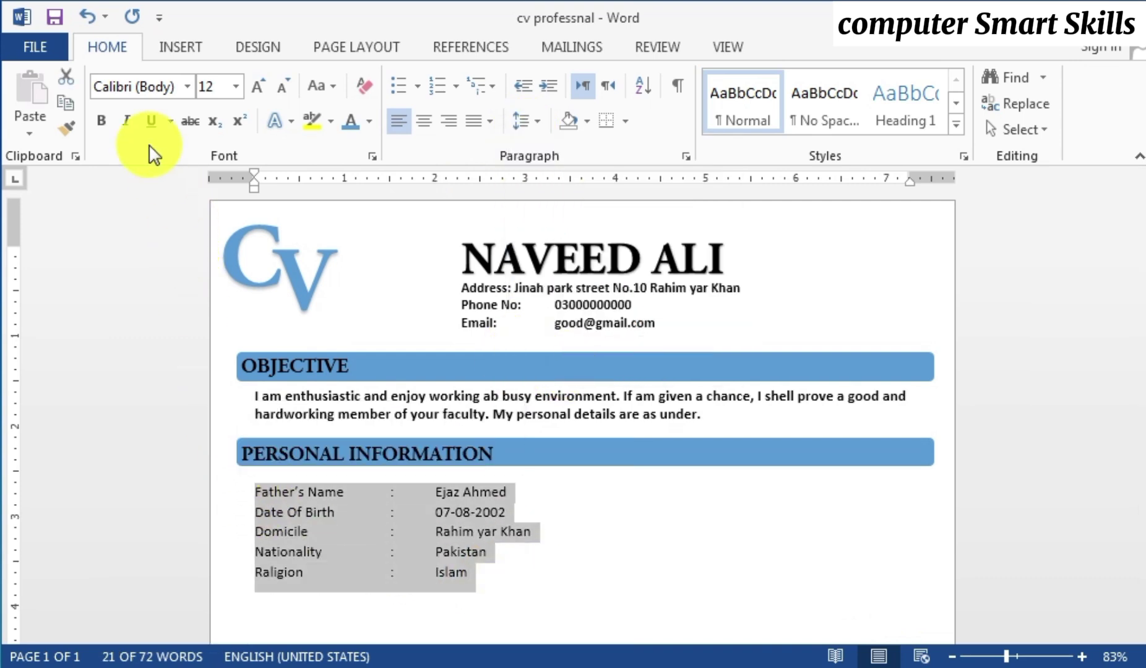
left_click(101, 120)
left_click(531, 557)
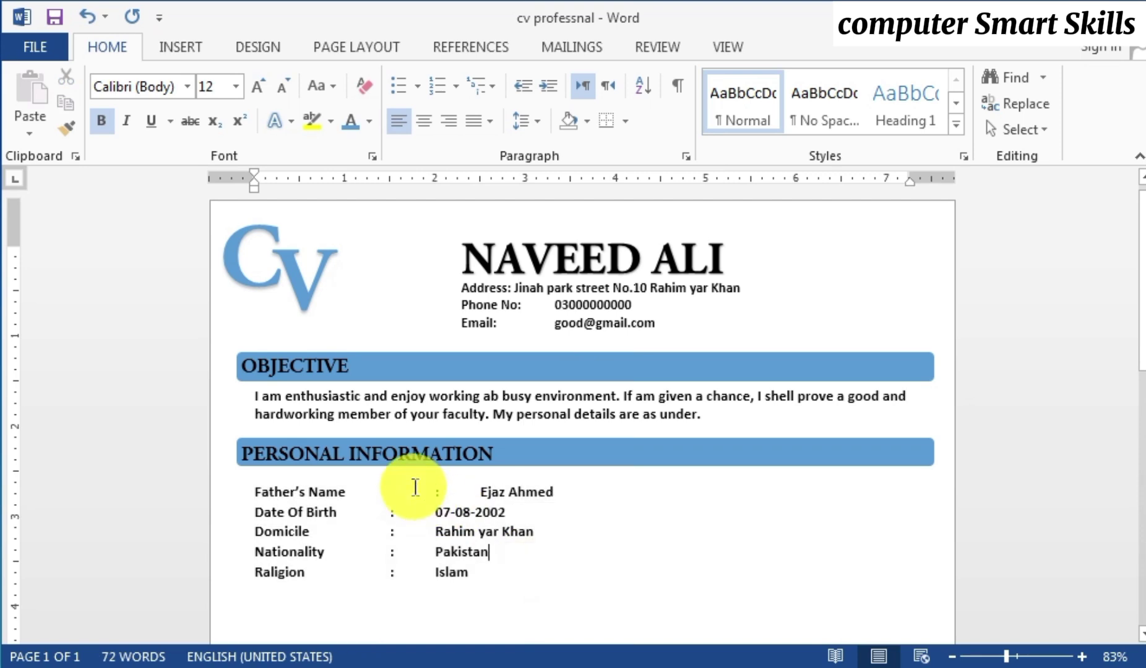
Step: Delete the extra tab on the Father's Name line so its colon aligns
left_click(415, 488)
key("BackSpace")
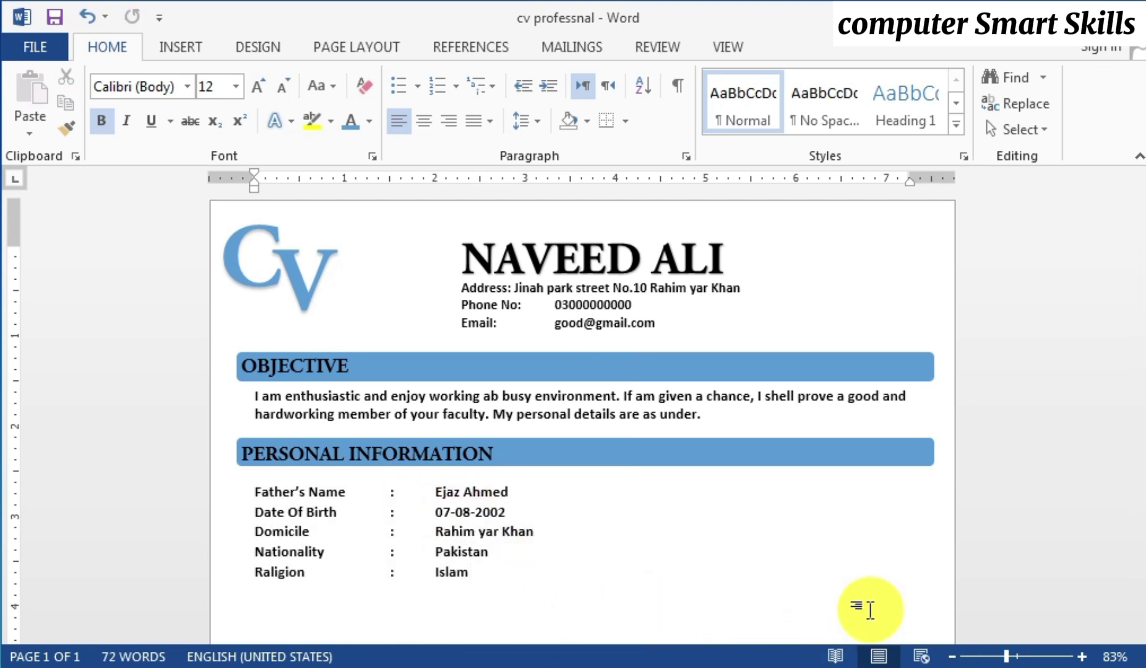
scroll(671, 533, "down", 1)
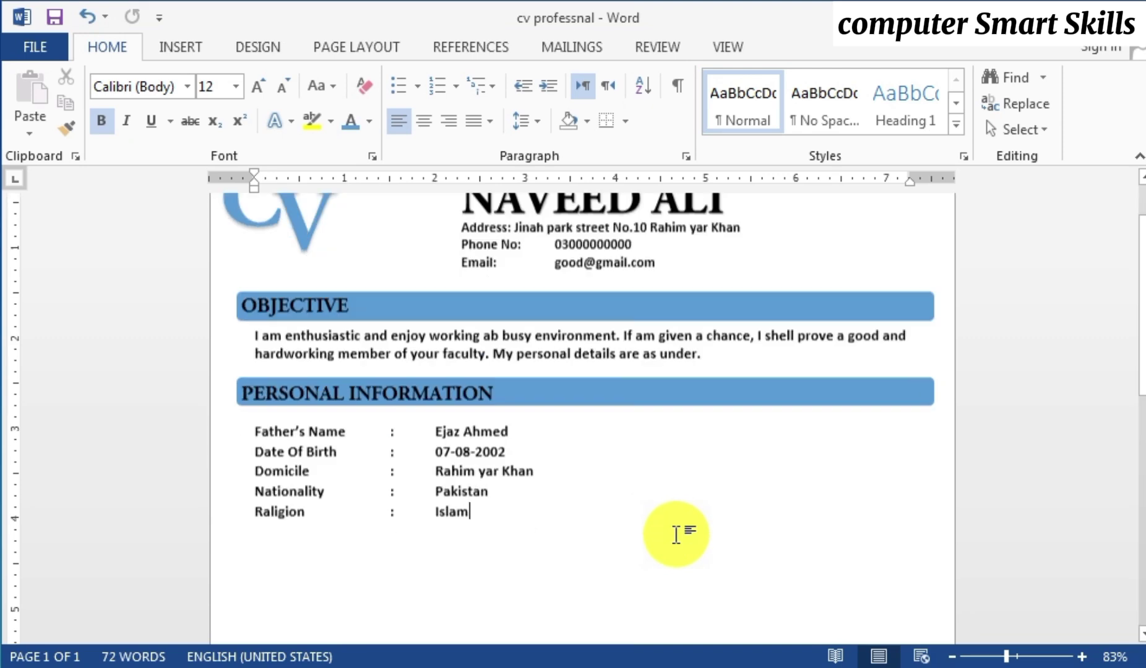
scroll(675, 534, "down", 1)
Step: Copy the blue heading bar and its PERSONAL INFORMATION label below the personal details
left_click_drag(599, 364, 606, 509)
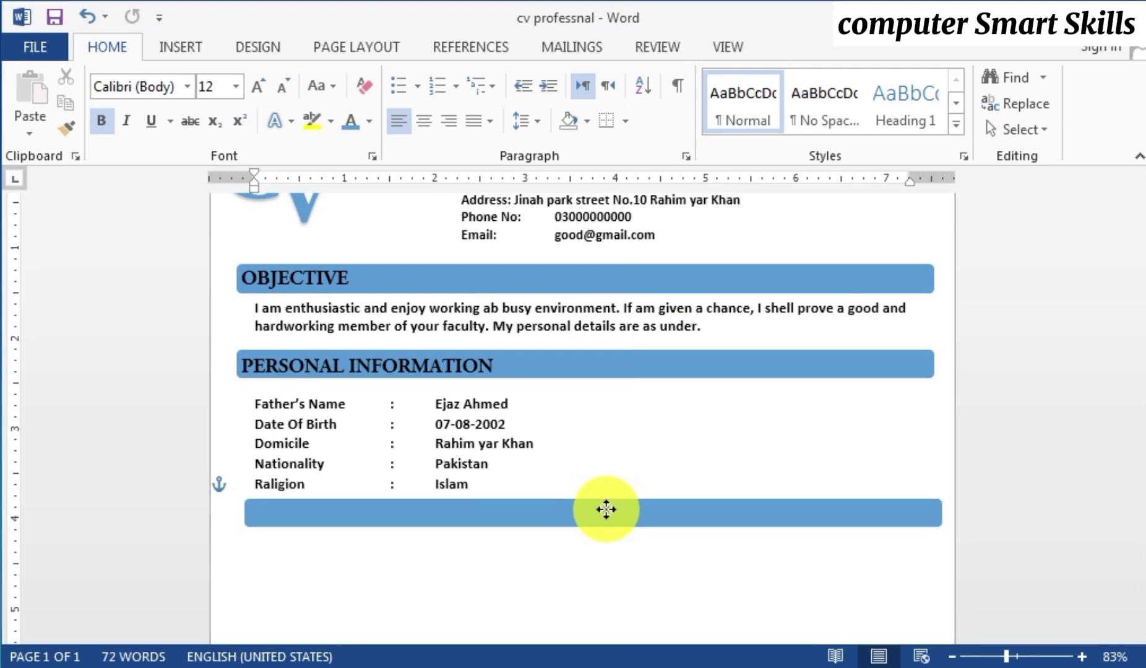
left_click(606, 509)
left_click(439, 349)
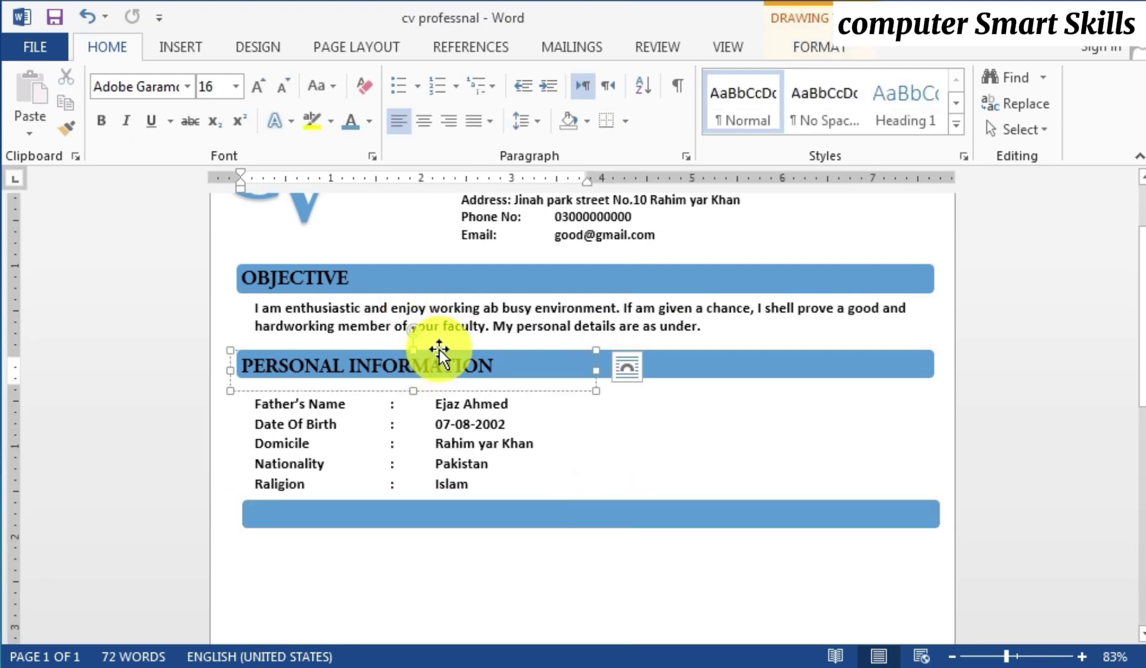
left_click_drag(440, 349, 438, 511)
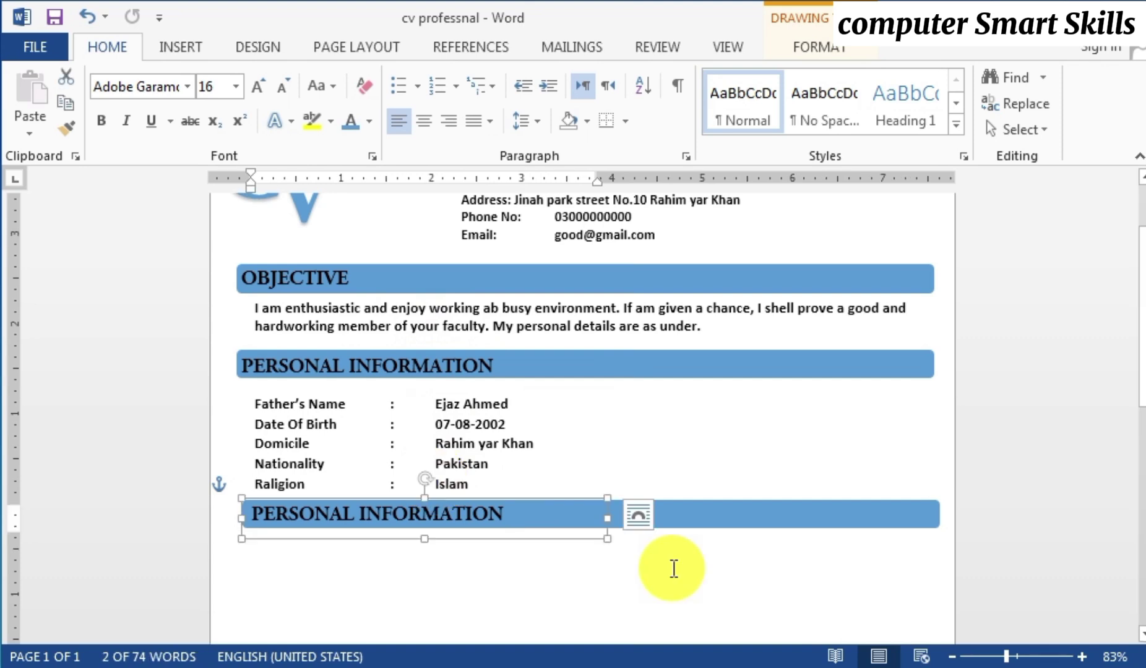
Step: Replace the copied label's text with 'Qualification'
scroll(673, 568, "down", 3)
left_click(272, 470)
left_click(526, 423)
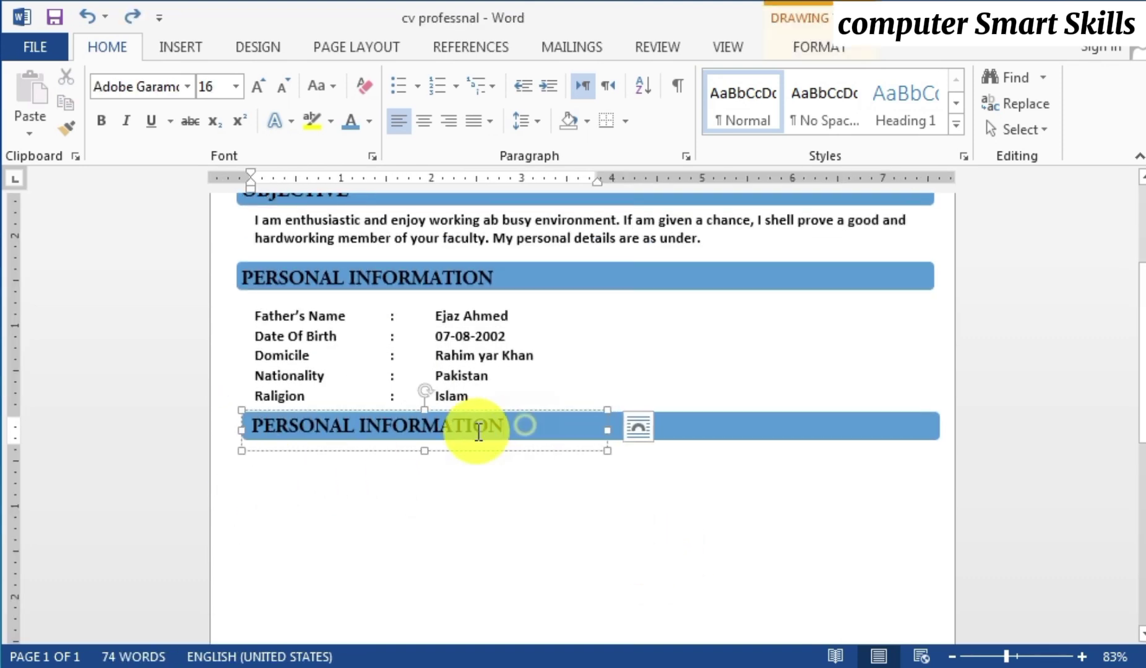
left_click_drag(478, 431, 196, 440)
key("Delete")
type("Q")
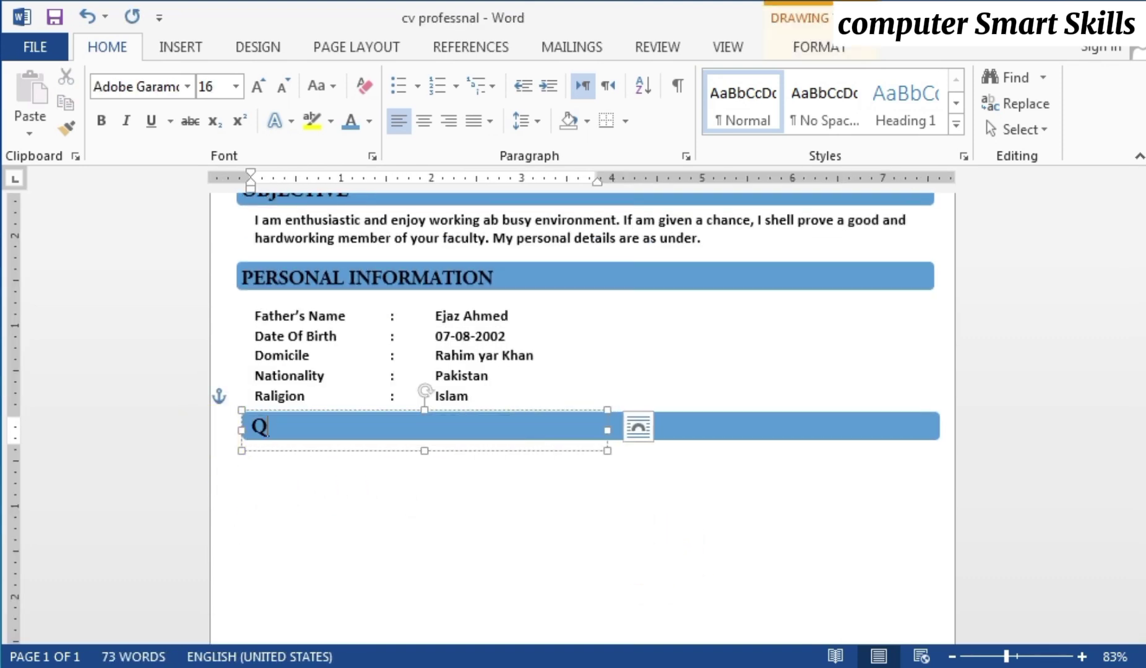
type("ion")
left_click(711, 531)
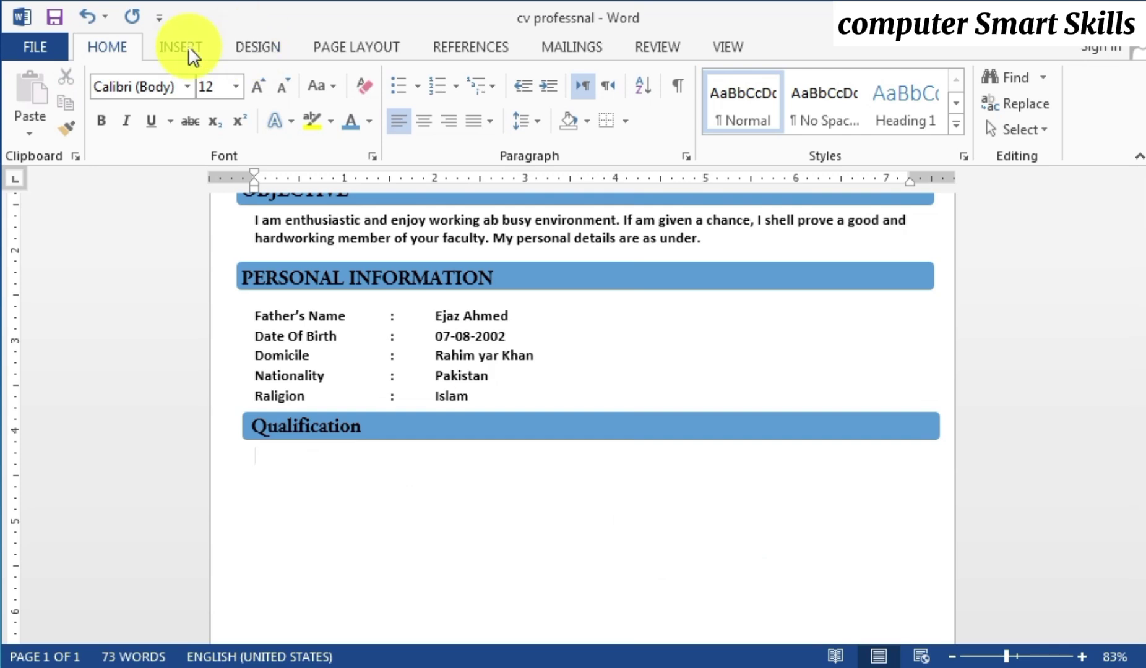
left_click(186, 50)
Step: Insert a 4x4 table with header cells Degree, Board/Univesity, Year and Marks
left_click(153, 86)
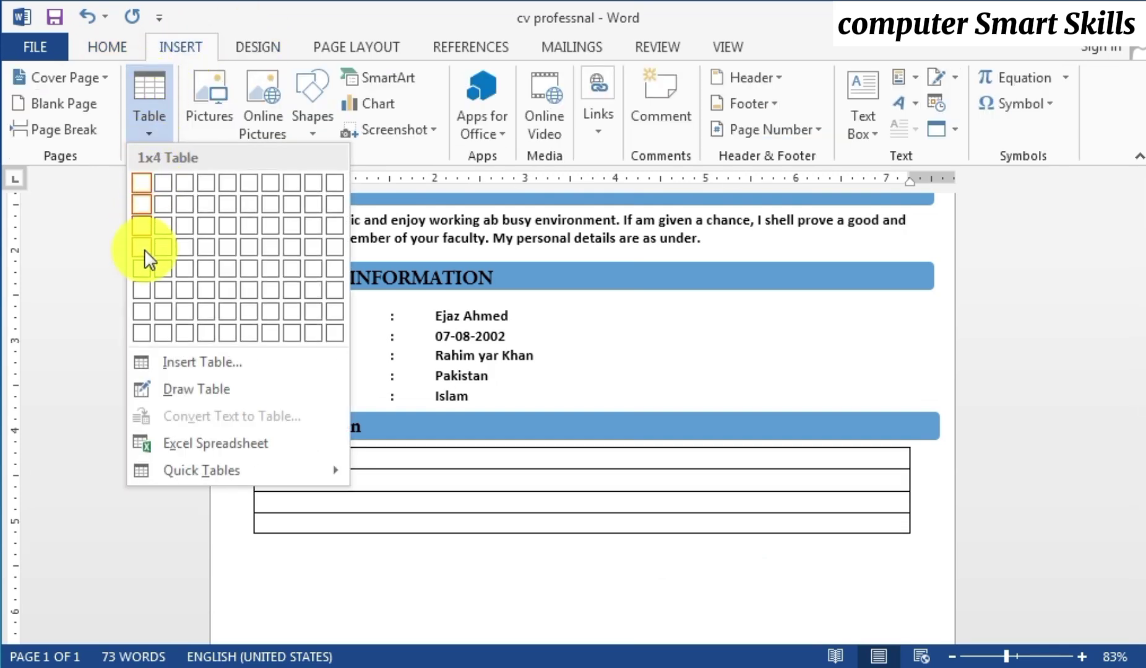
left_click(206, 247)
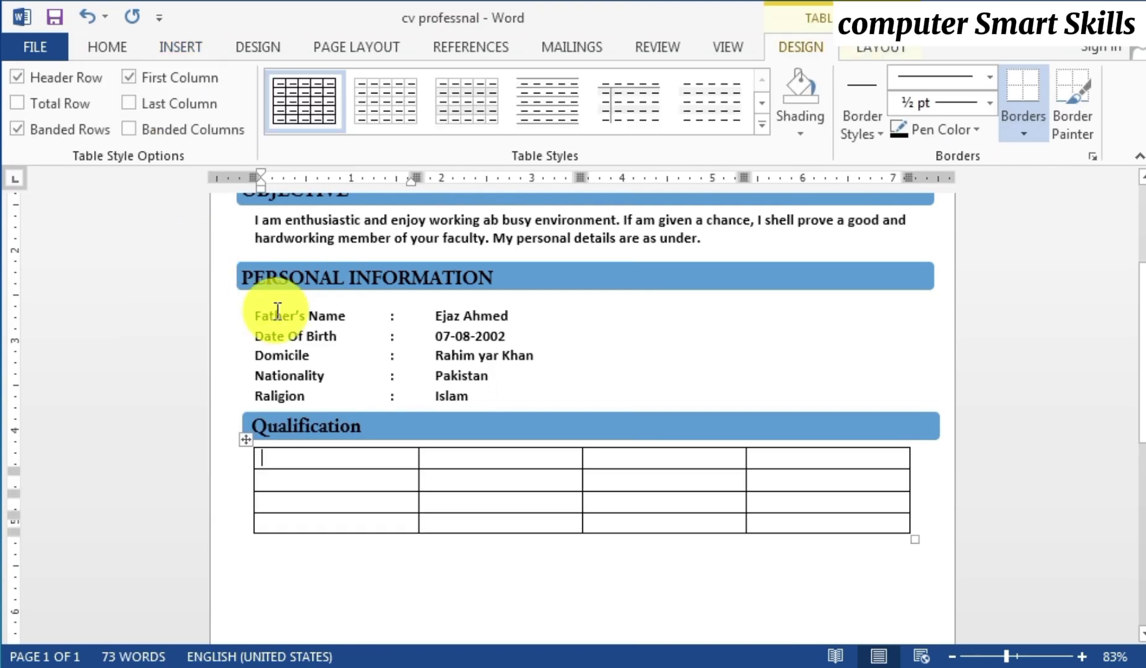
type("Degree")
key("Tab")
type("Bo")
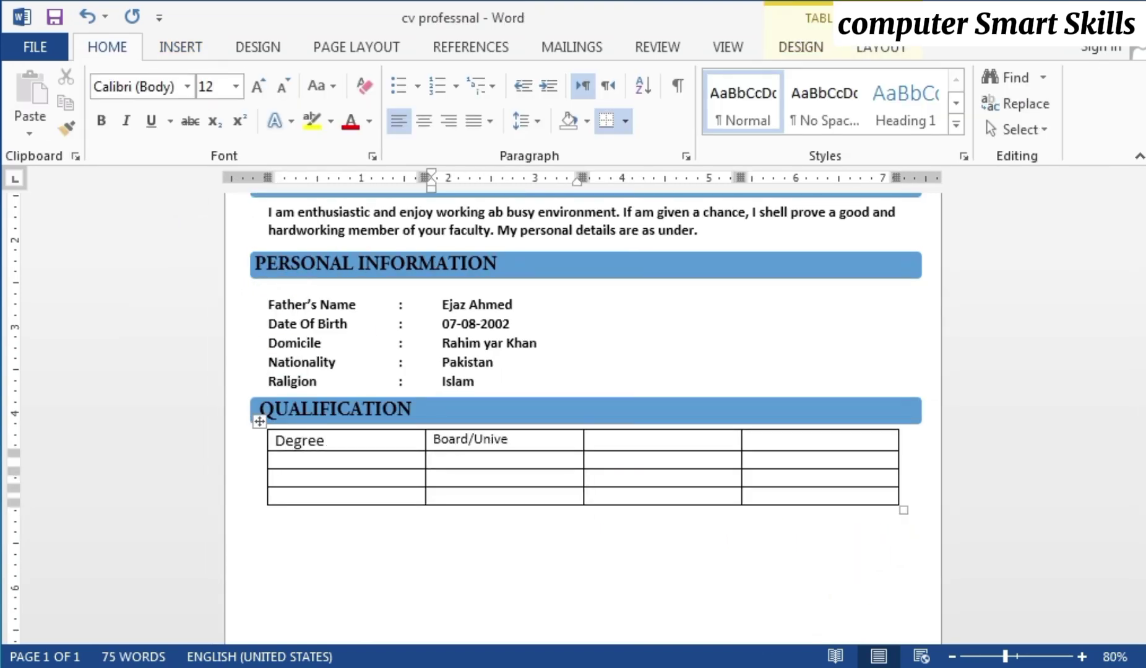
key("Tab")
type("Year")
key("Tab")
type("Marks")
left_click_drag(792, 439, 261, 441)
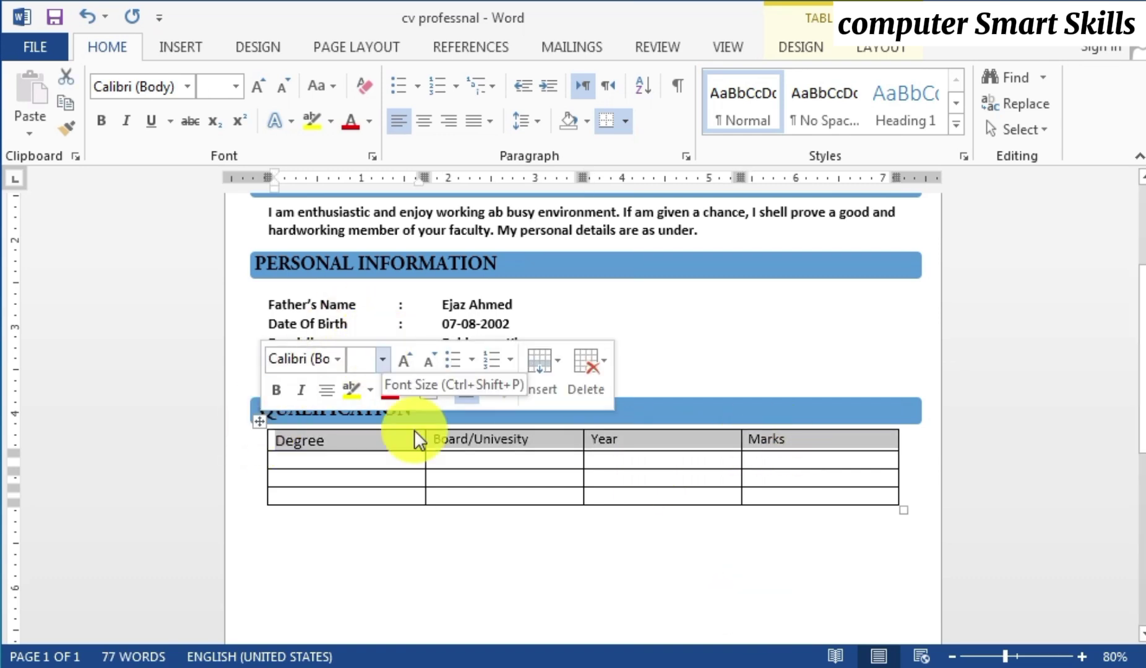
Step: Shade the table's header row grey
left_click(878, 47)
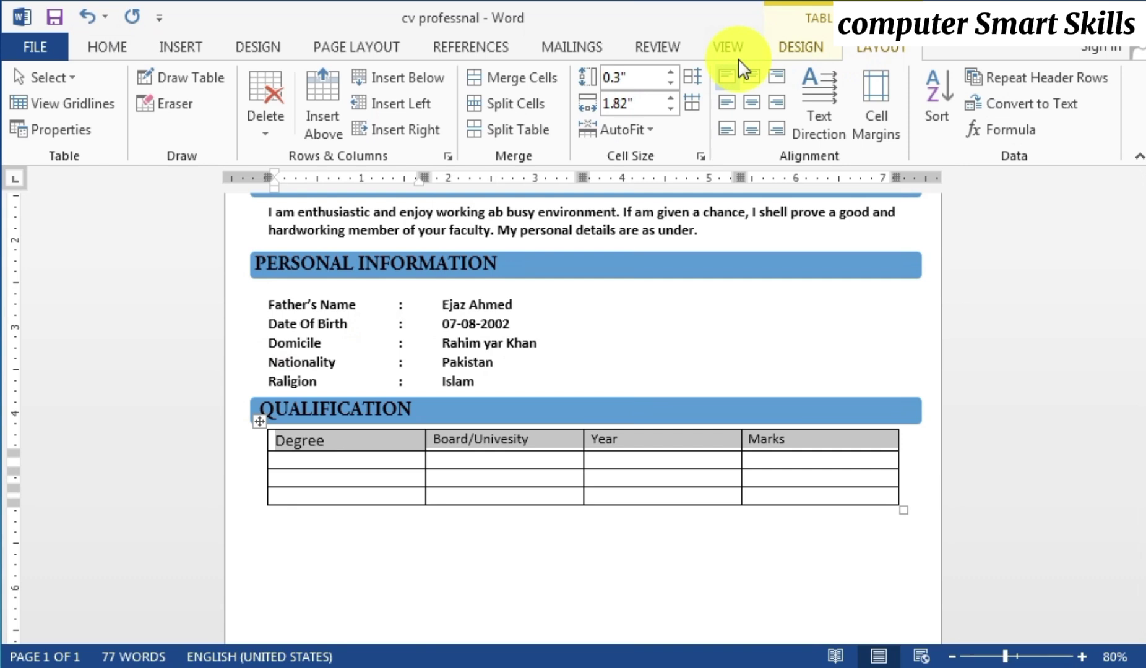
left_click(805, 47)
left_click(801, 133)
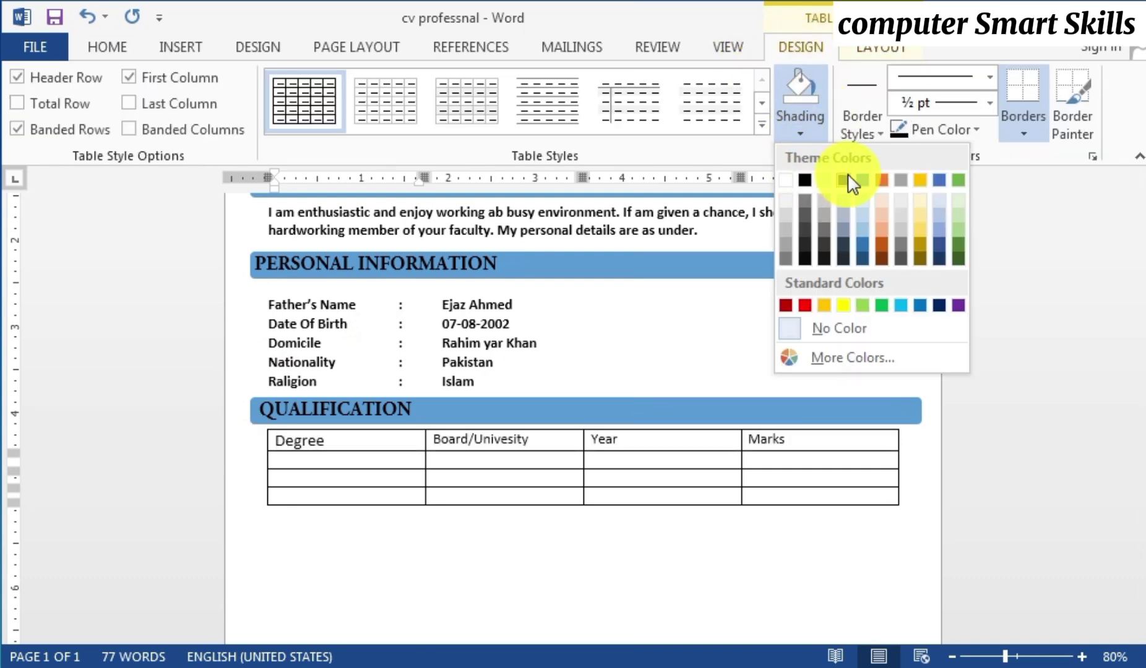
left_click(787, 231)
Step: Fill the B.A (IUB, 2013, 586/800) and I.C.S (BISE, 2011, 755/1100) rows
left_click(102, 47)
type("B.A")
left_click(434, 463)
left_click(613, 463)
type("2013")
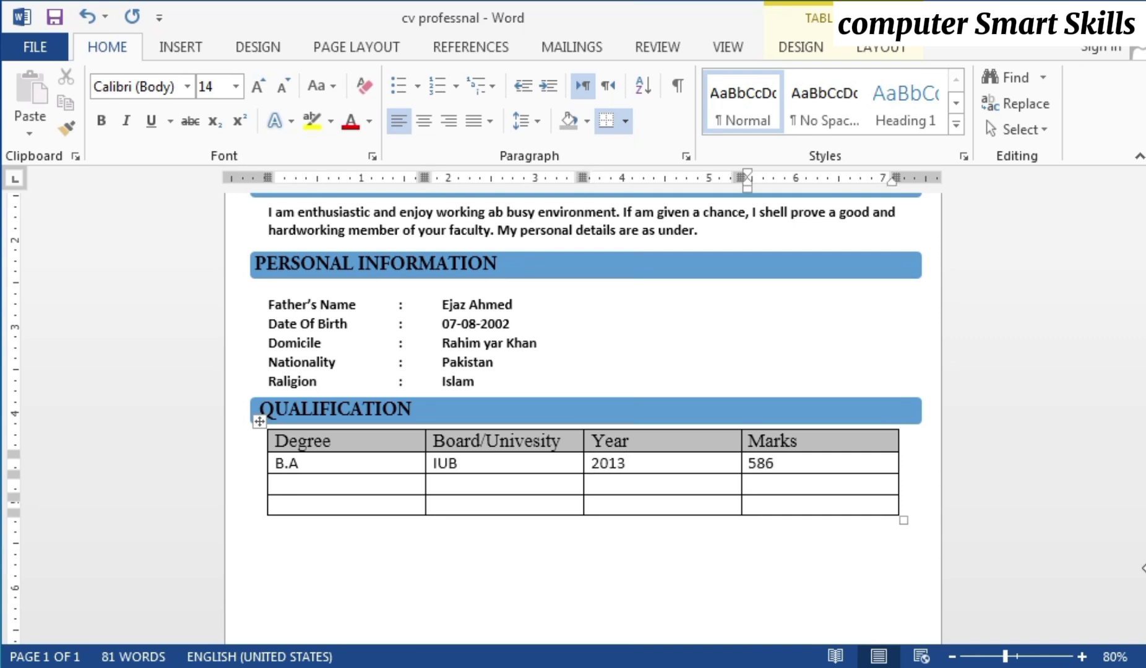
left_click(276, 484)
type("C.S")
left_click(434, 485)
type("SE")
left_click(592, 485)
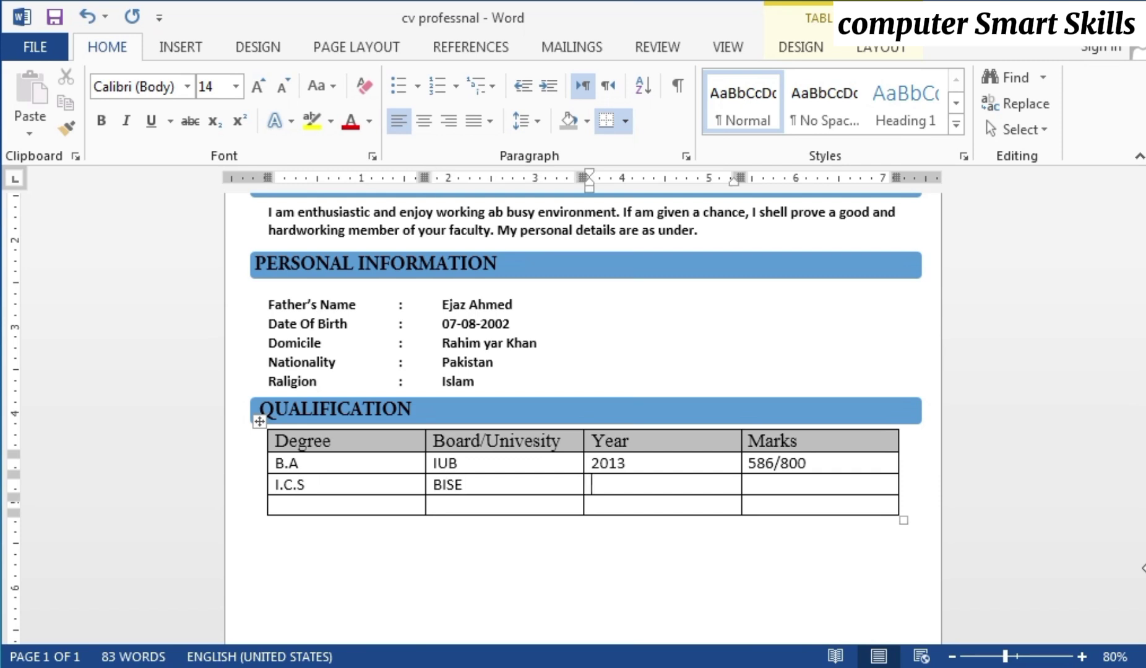
left_click(749, 484)
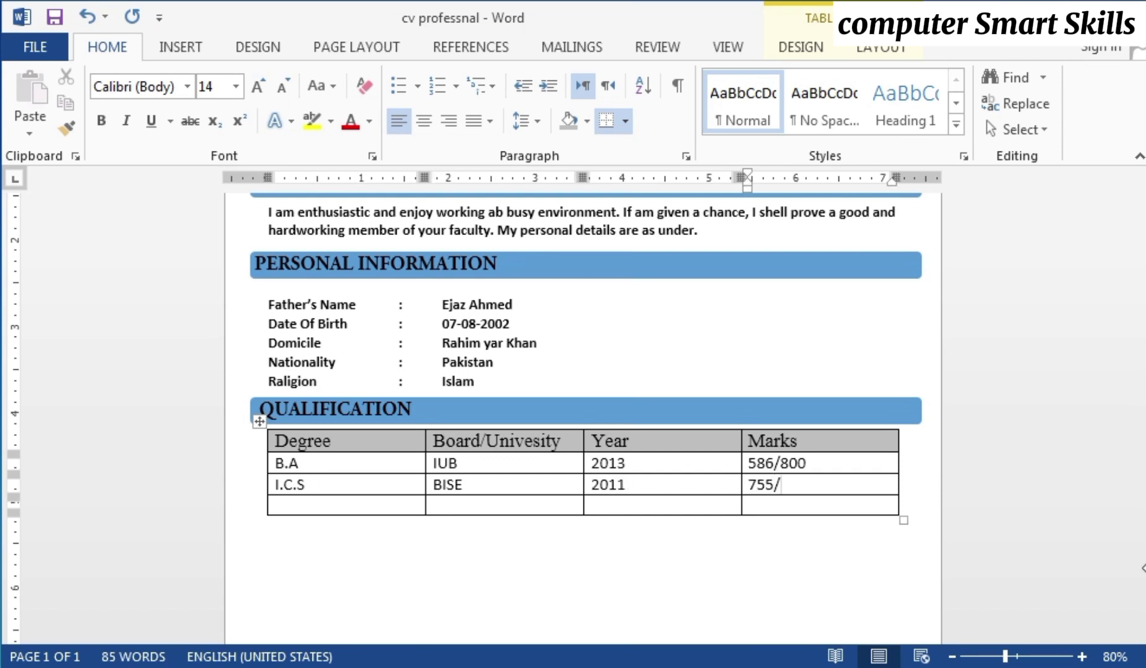
type("00")
Step: Fill the last row with Metric, BISE, 2009 and 735/850
left_click(275, 505)
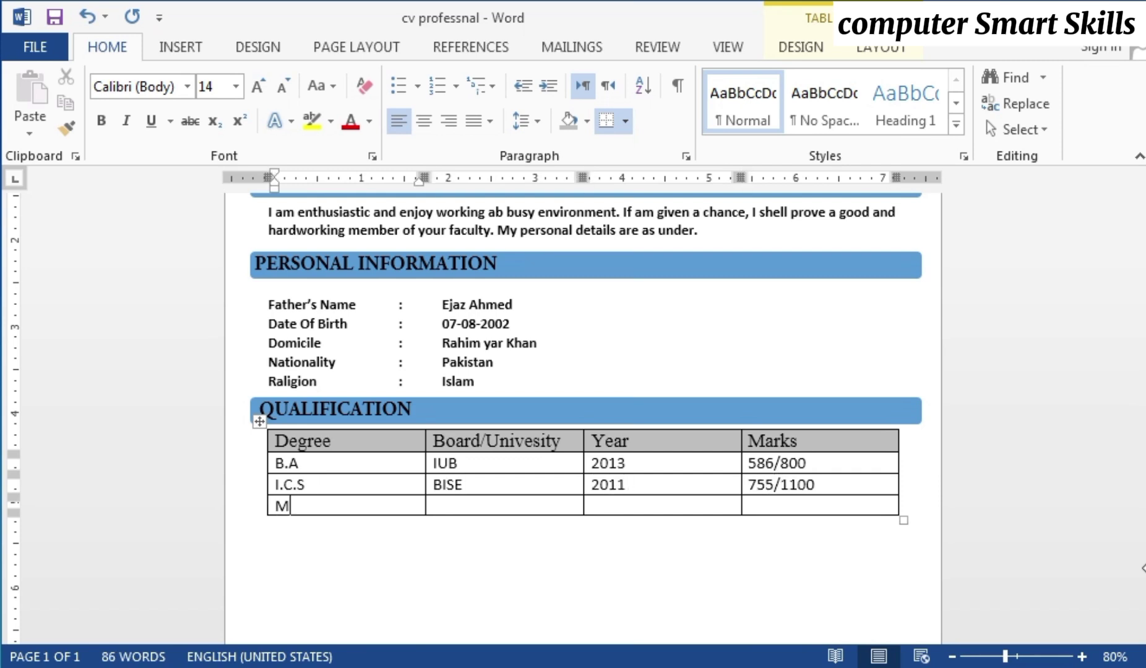
left_click(437, 505)
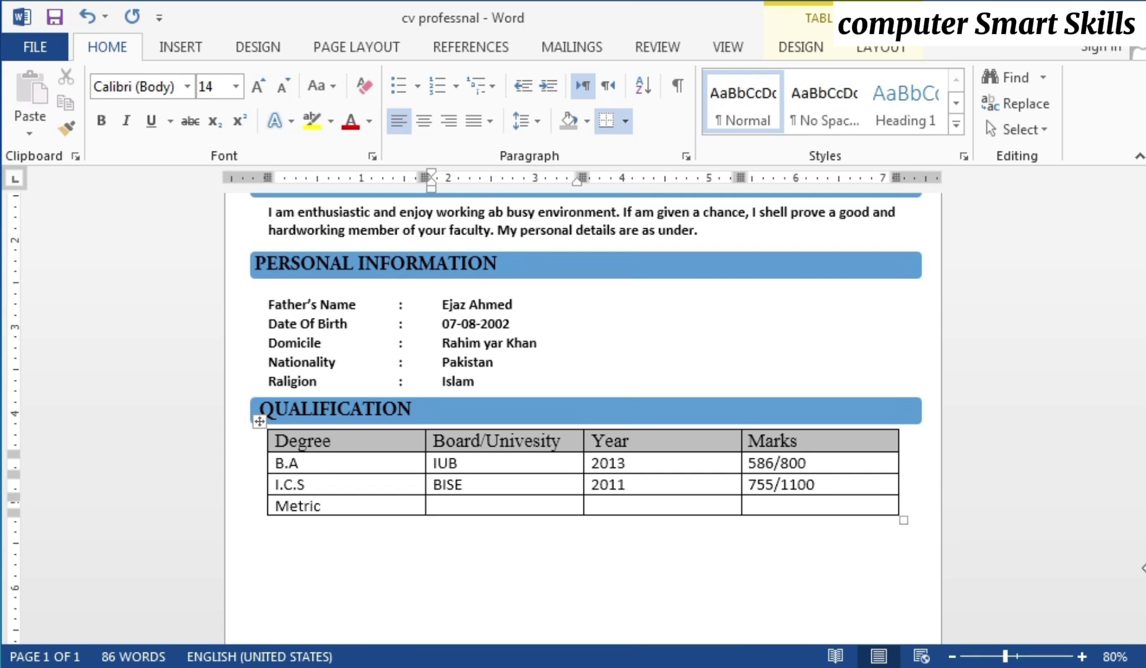
left_click(591, 506)
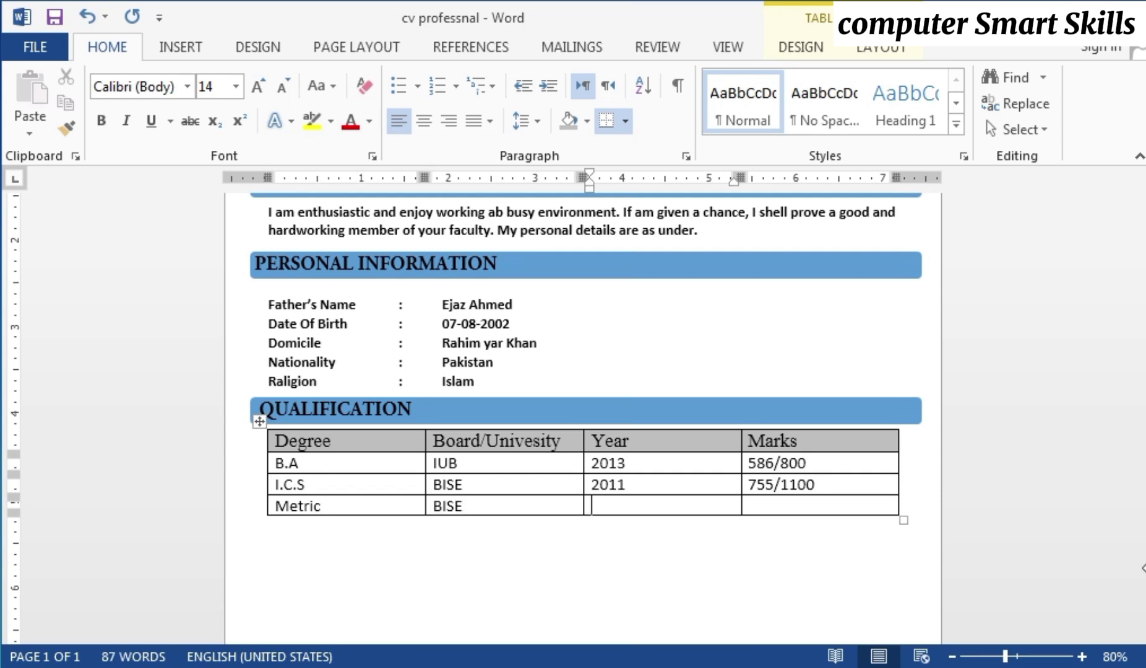
type("2009")
left_click(750, 506)
type("735/850")
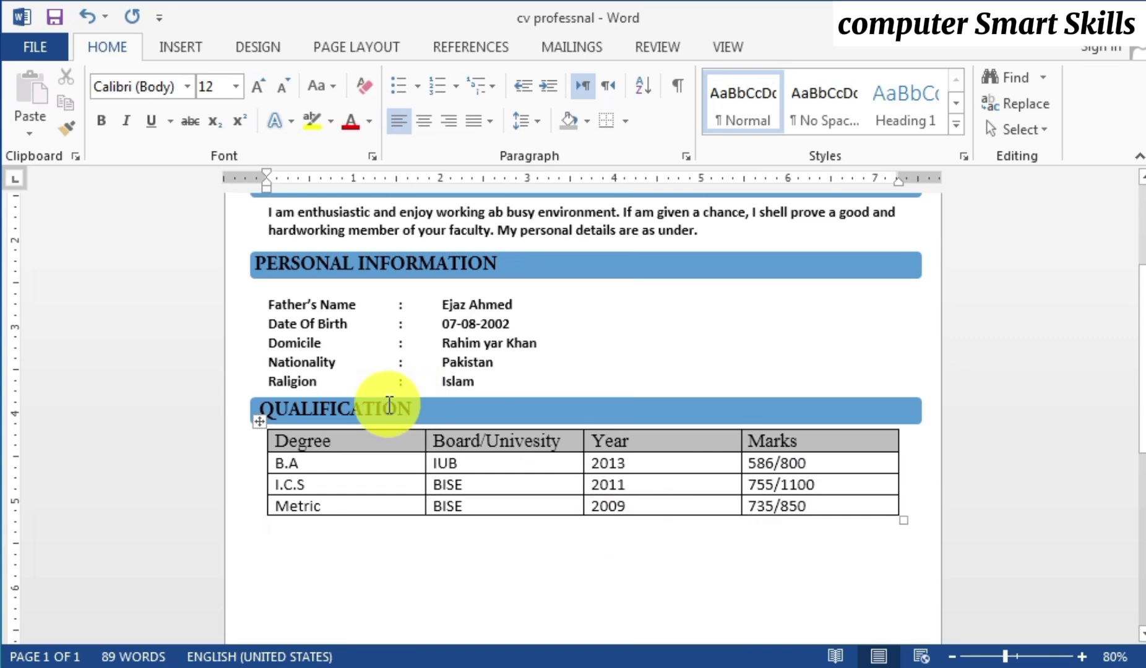
left_click(391, 401)
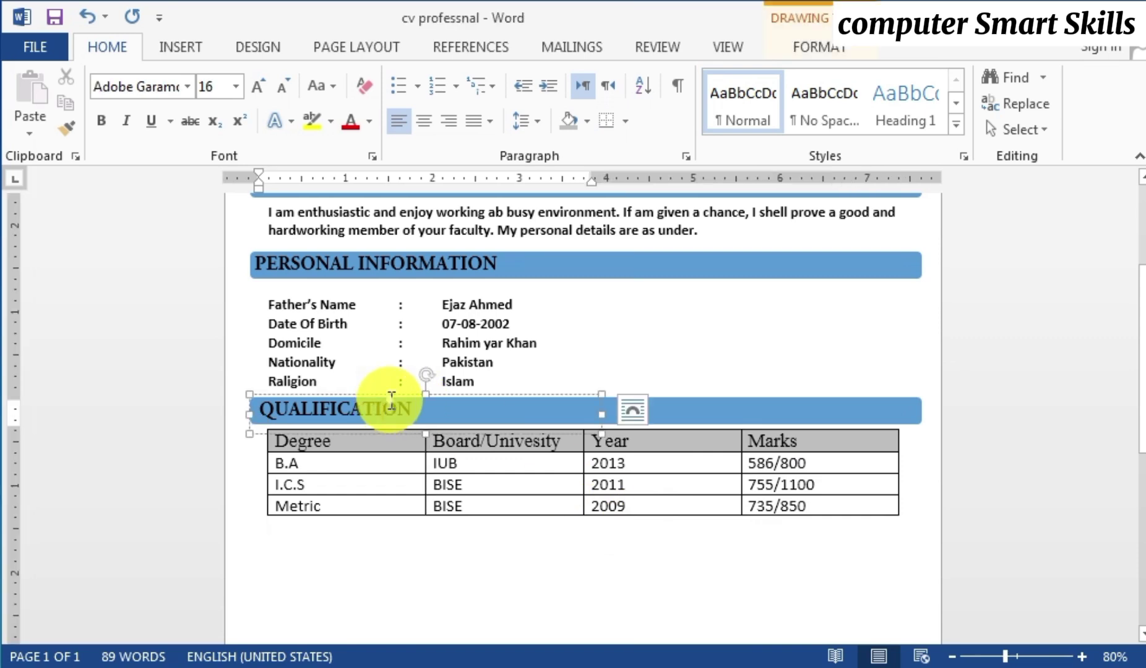
Step: Duplicate the QUALIFICATION heading bar and place the copy just below the table
left_click(490, 582)
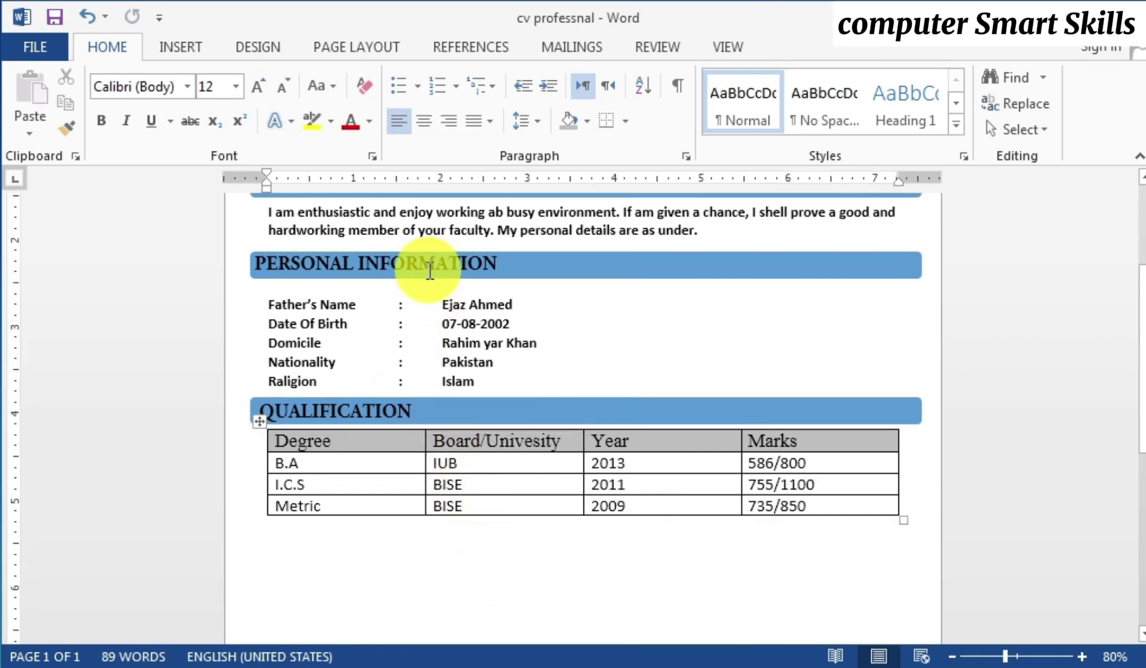
left_click(483, 260)
left_click(468, 542)
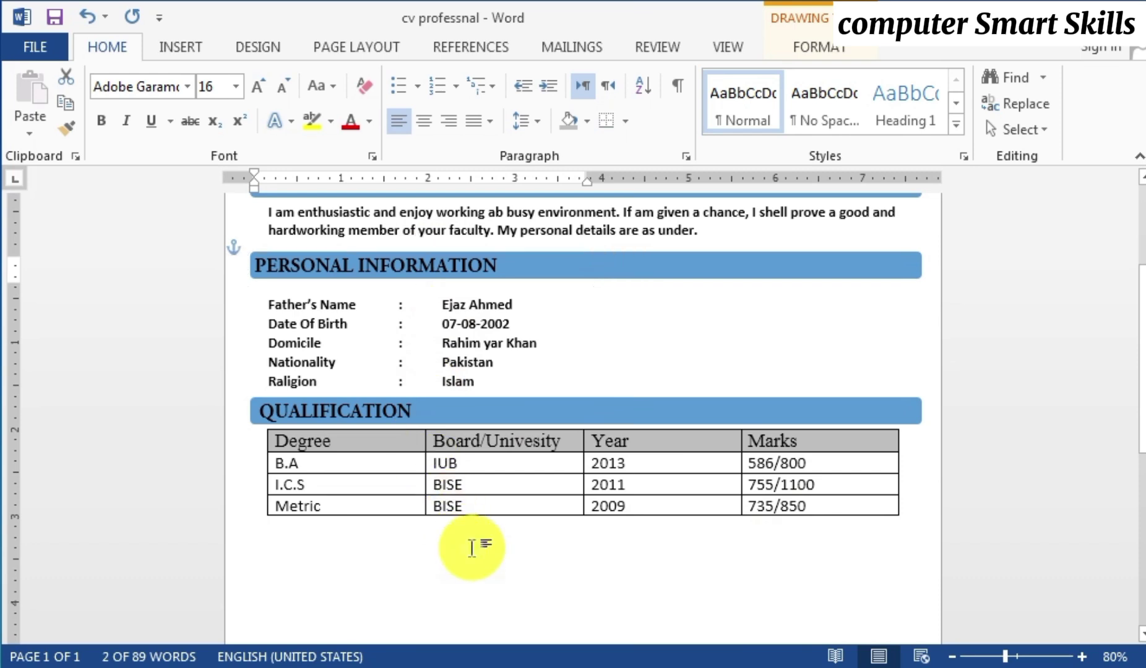
scroll(470, 535, "up", 3)
scroll(470, 535, "down", 3)
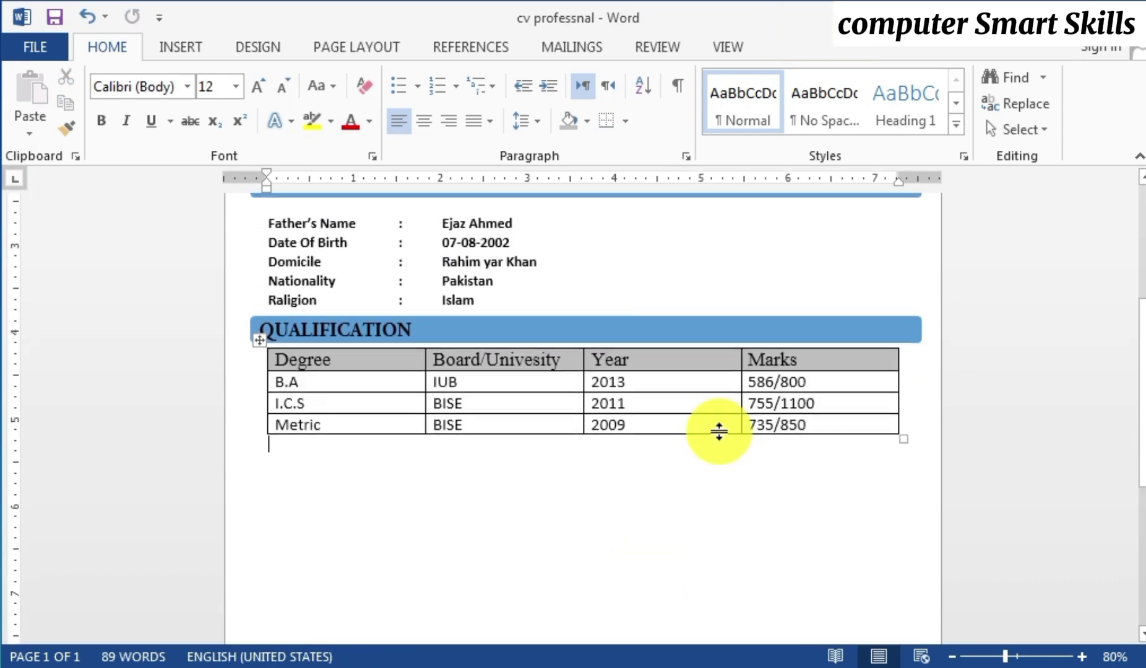
left_click(847, 329)
key("Delete")
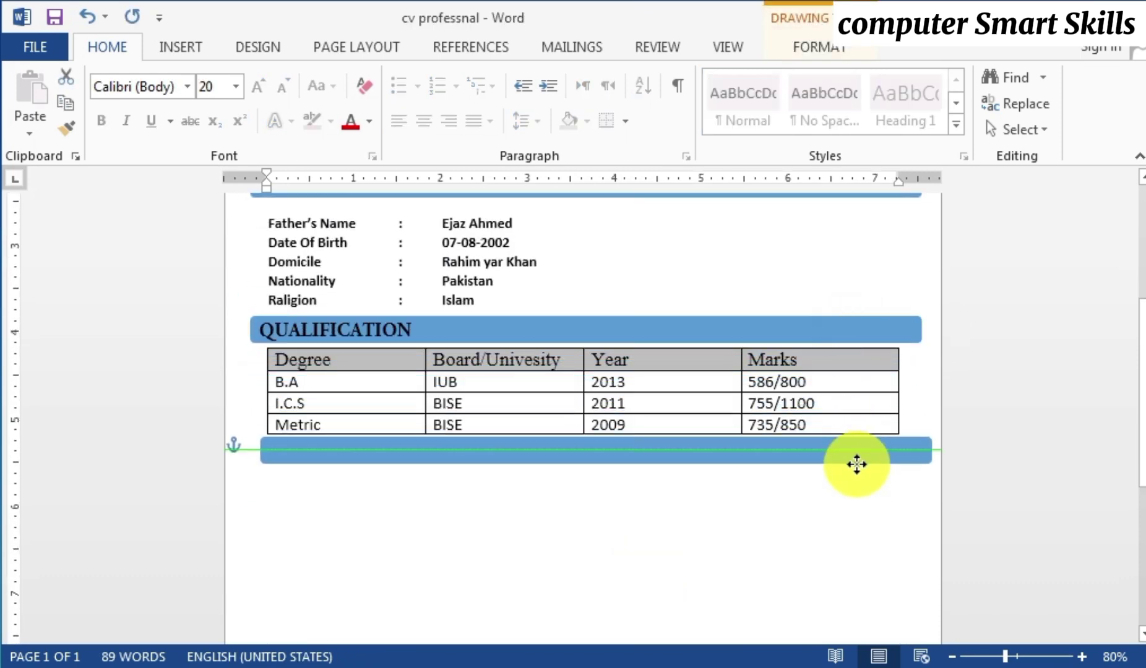
left_click_drag(843, 355, 847, 462)
left_click(387, 330)
mouse_move(392, 310)
left_mouse_down()
mouse_move(390, 446)
mouse_move(243, 460)
left_mouse_up()
Step: Change the copied bar's text to COMPUTER SKILLS
key("Delete")
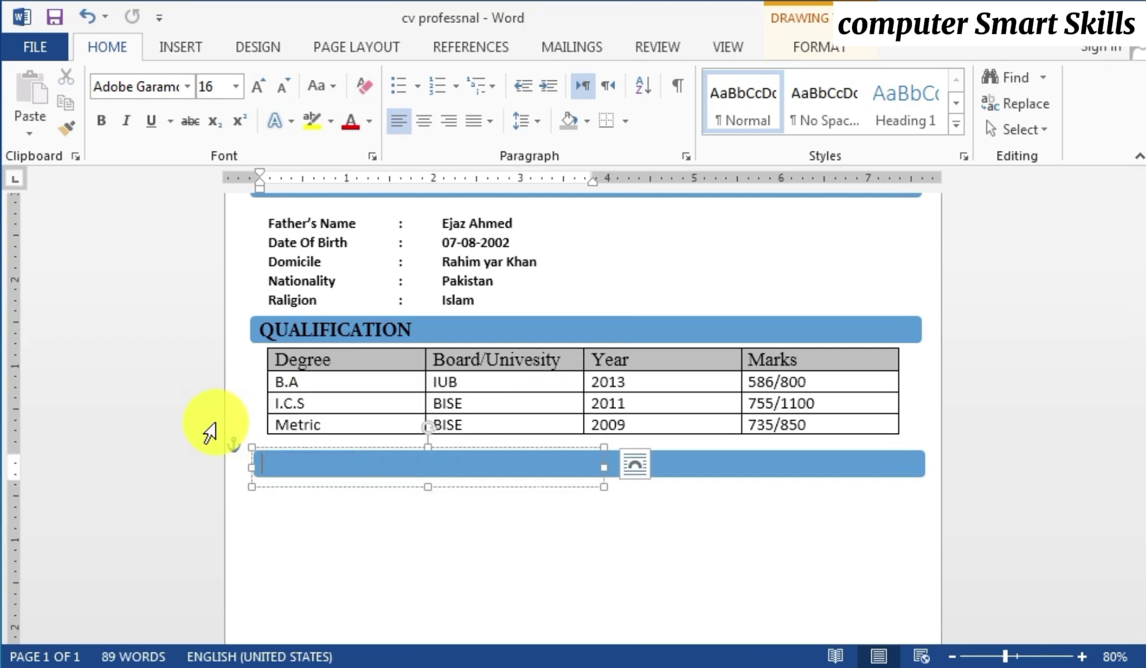
type("COMPUTER S")
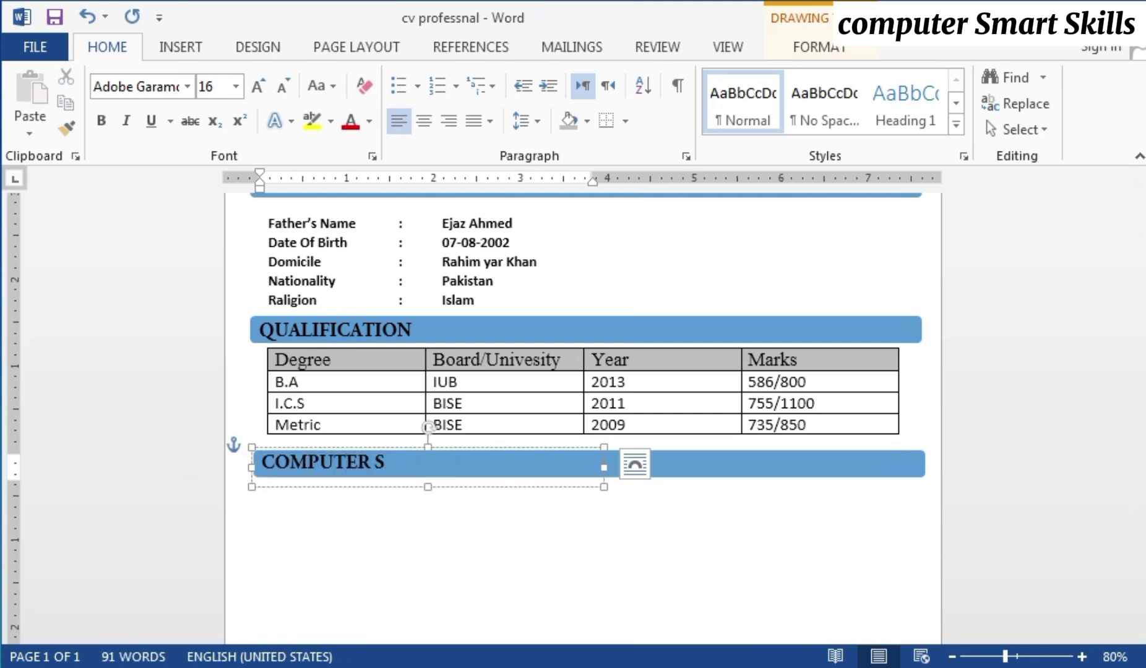
type("KILLS")
left_click(480, 447)
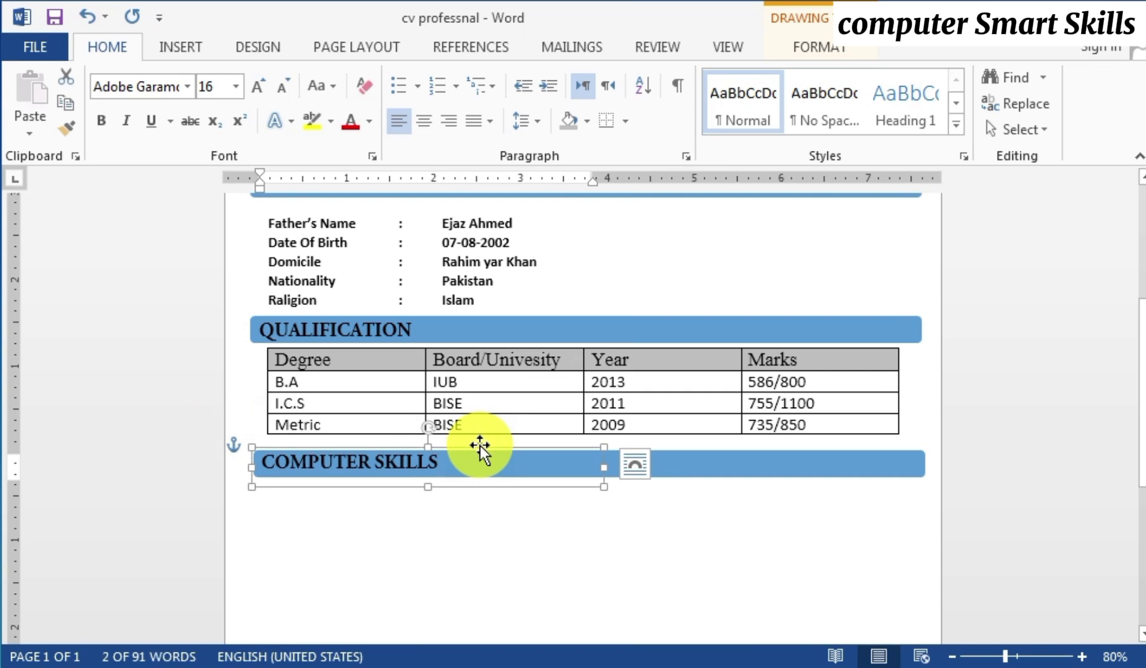
left_click(488, 525)
Step: Type the Office Management and MS Office skill lines under COMPUTER SKILLS
scroll(371, 475, "down", 1)
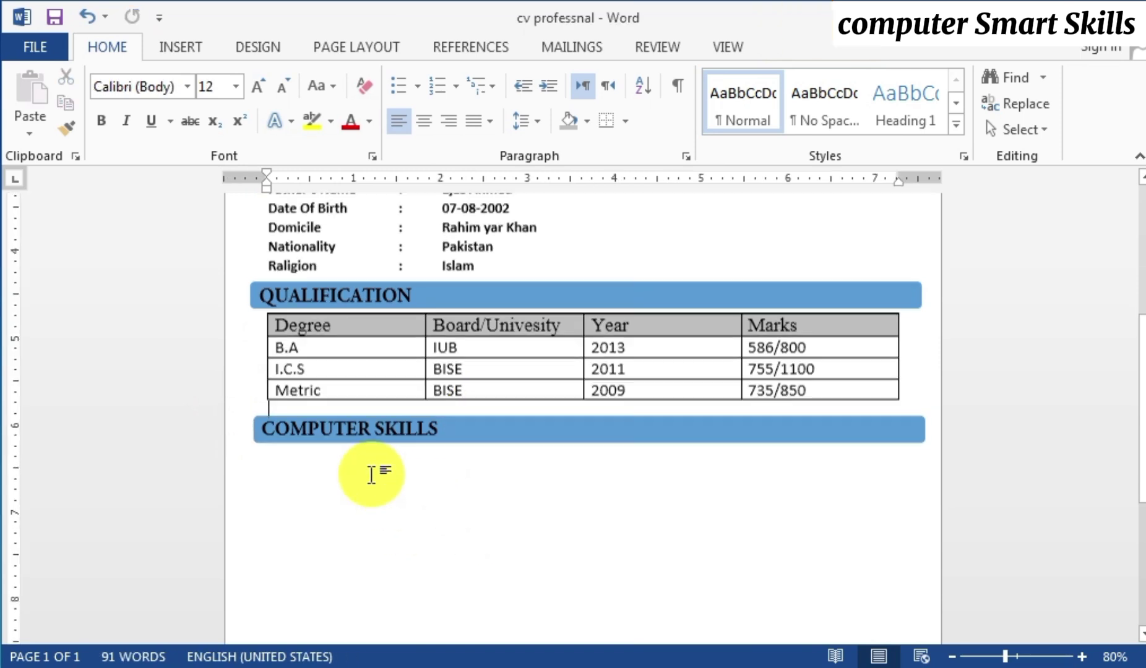
scroll(372, 474, "down", 1)
left_click(278, 420)
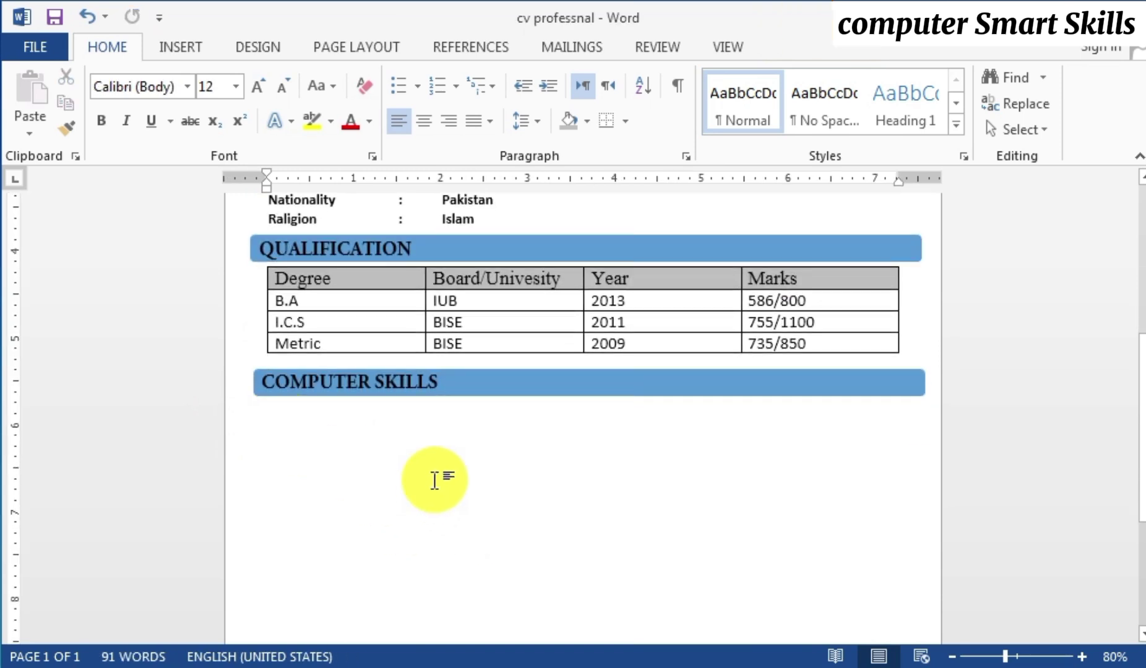
type("or, MS Excel, MS PowerPoint,")
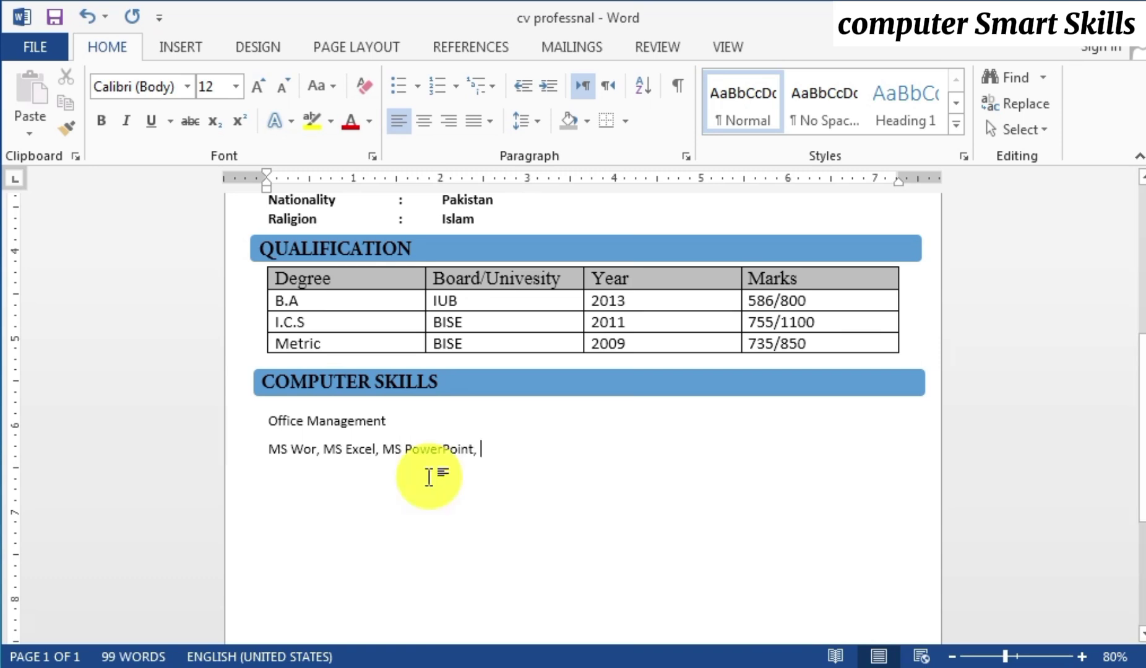
scroll(429, 477, "up", 3, "ctrl")
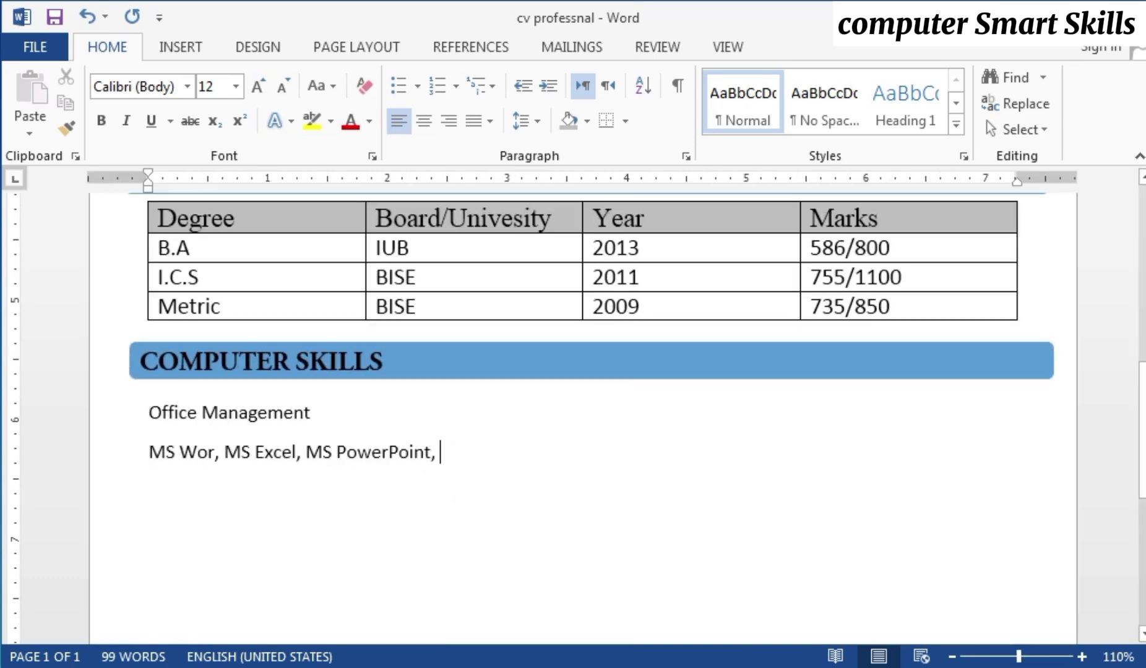
type("Sca")
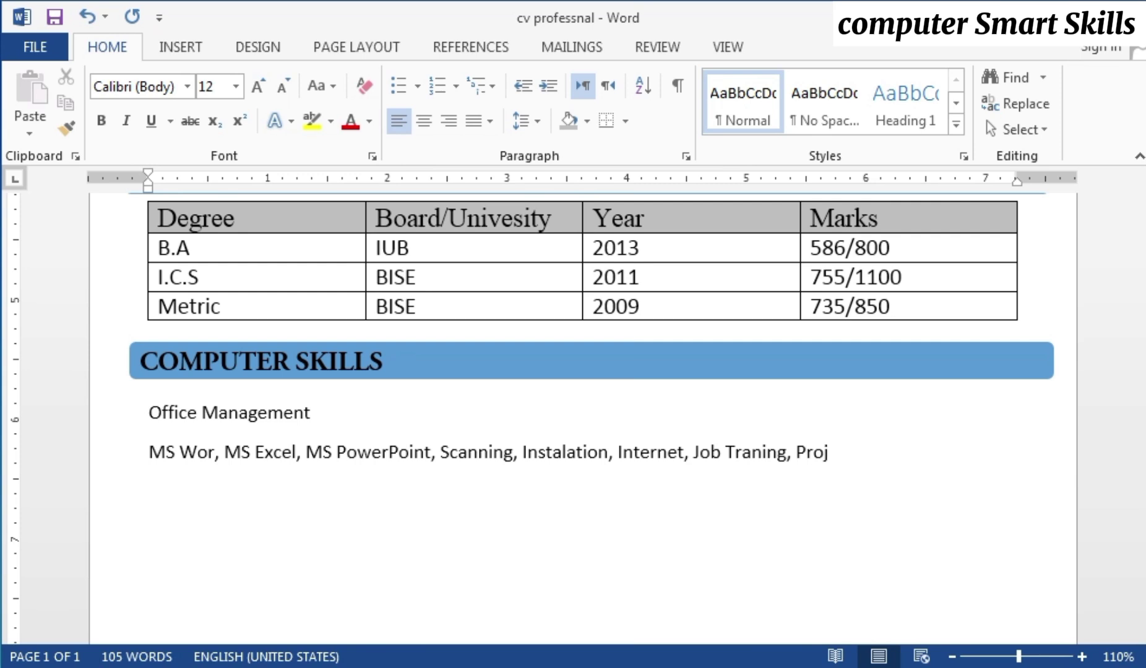
type(".")
Step: Remove the space between the skill lines and enlarge their text
mouse_move(908, 461)
left_mouse_down()
mouse_move(174, 409)
mouse_move(95, 415)
left_mouse_up()
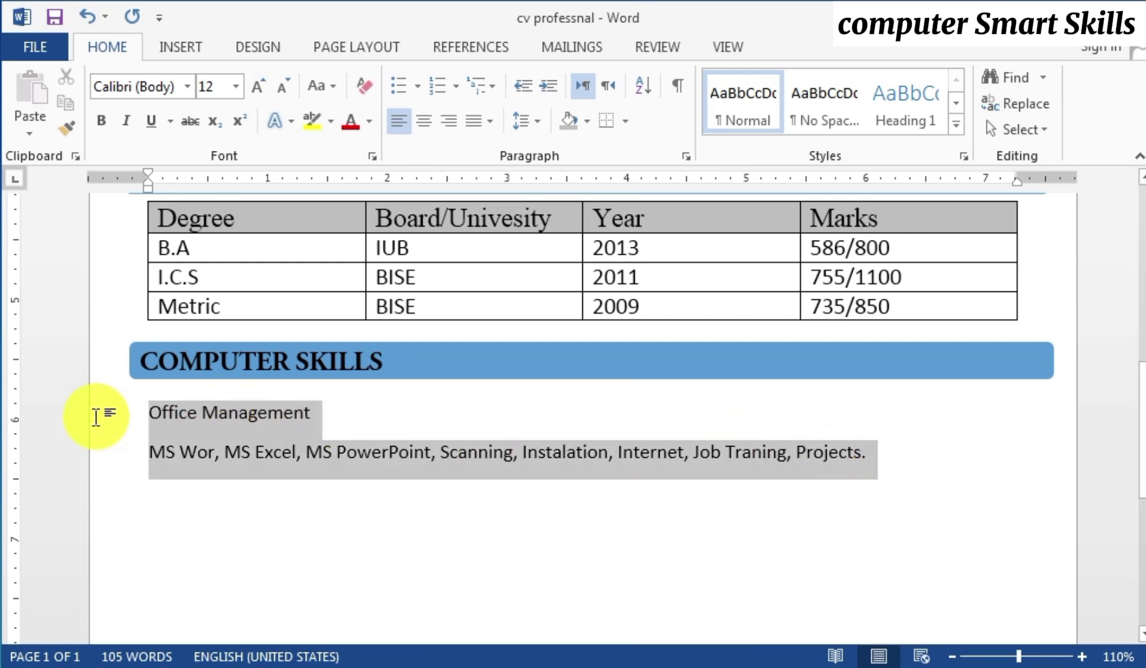
left_click(519, 121)
left_click(561, 365)
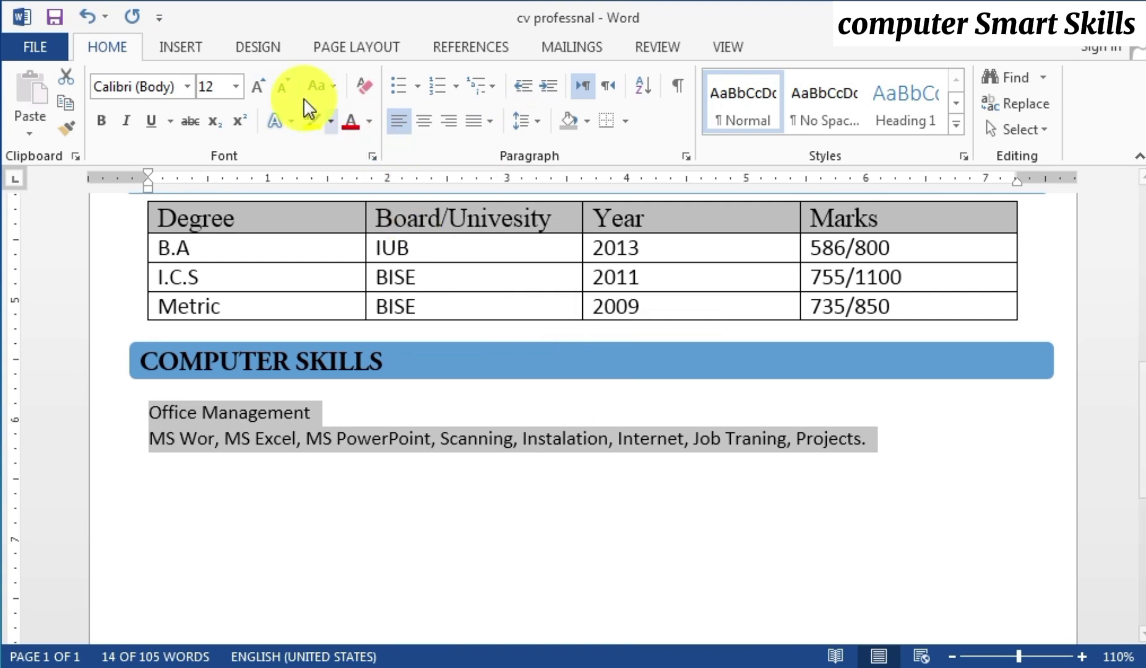
left_click(253, 87)
left_click(255, 91)
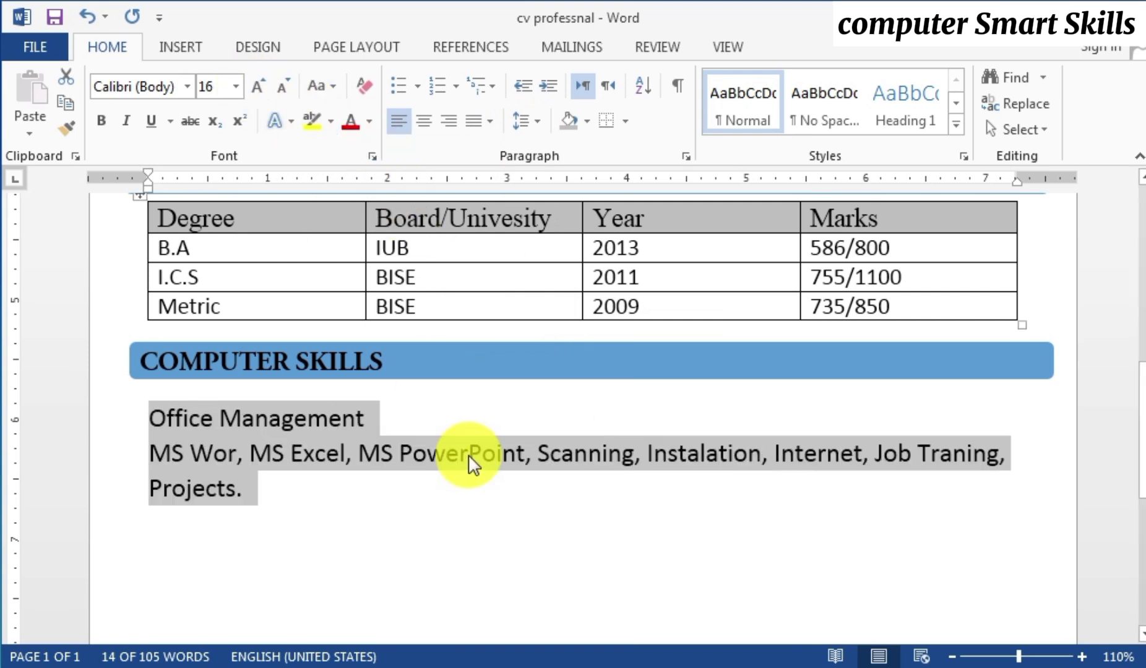
scroll(469, 454, "down", 3, "ctrl")
left_click(495, 496)
Step: Set the skill text to 12 pt and make it bold
scroll(498, 489, "down", 2, "ctrl")
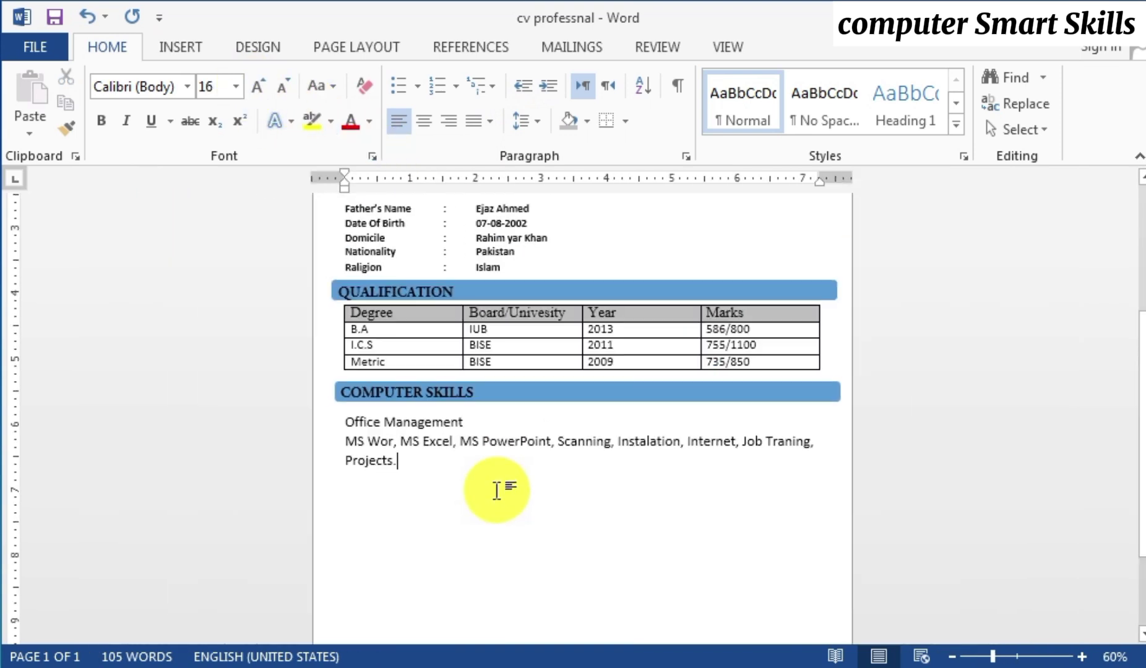
left_click(504, 223)
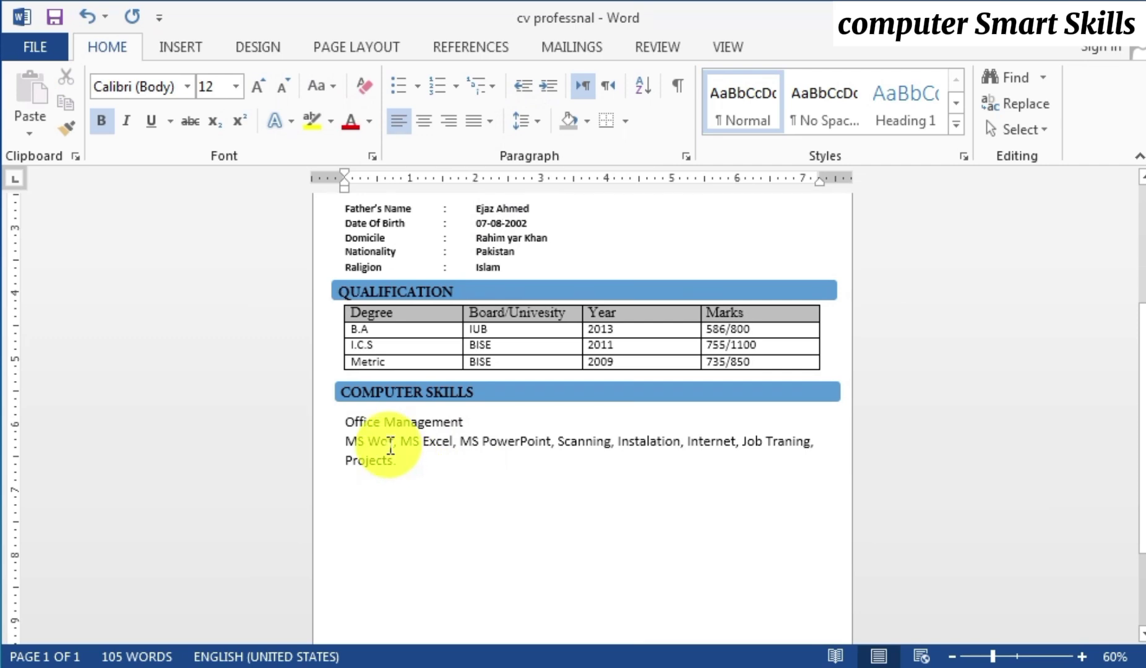
left_click_drag(401, 461, 345, 422)
left_click(236, 87)
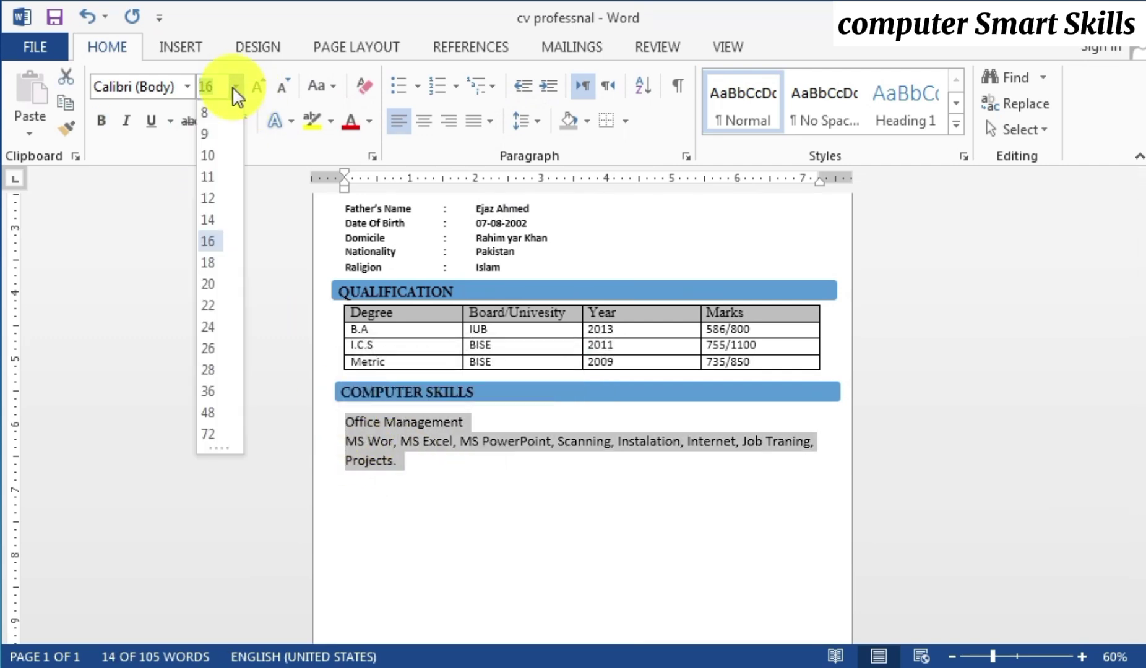
left_click(211, 189)
left_click(558, 517)
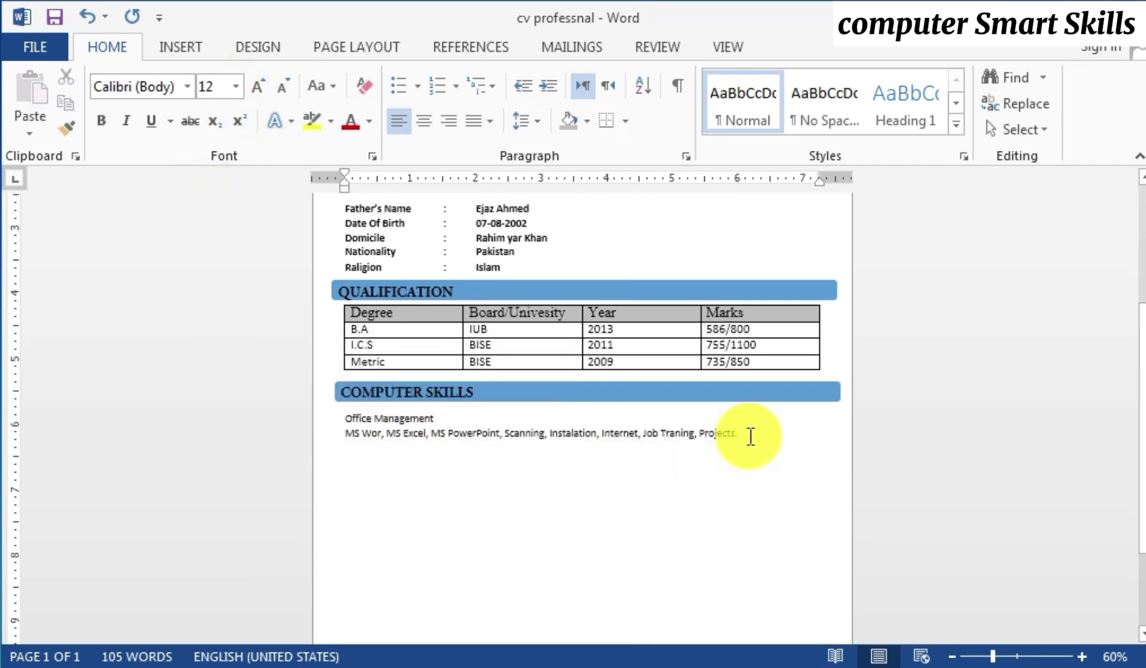
left_click_drag(751, 435, 344, 418)
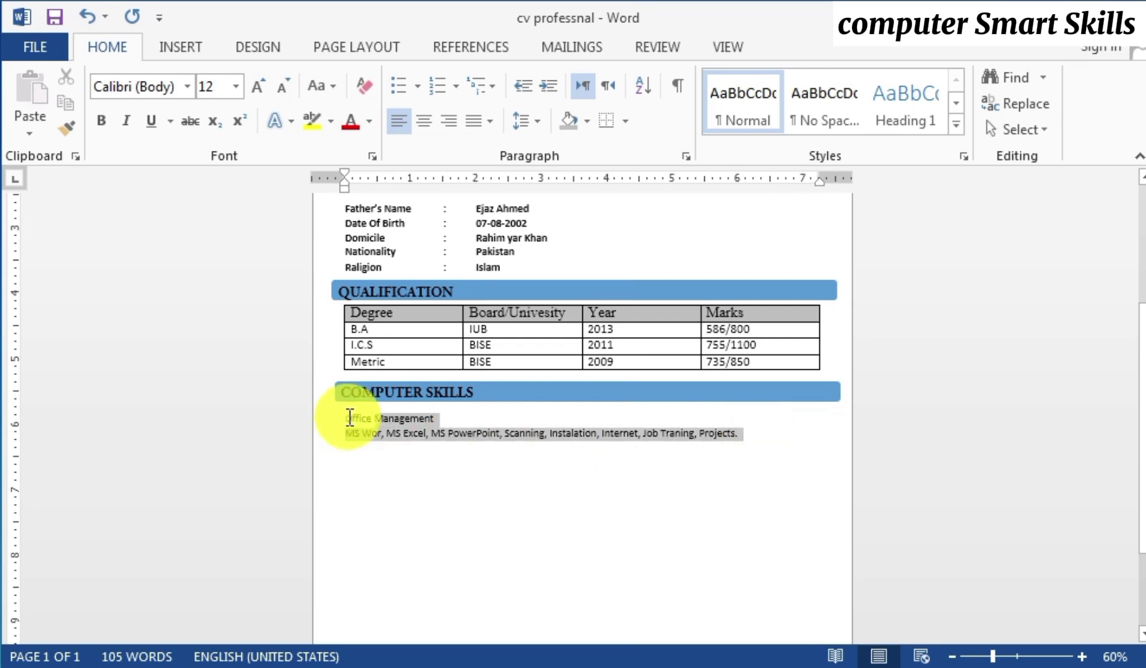
left_click(106, 127)
left_click(512, 520)
scroll(512, 520, "up", 1)
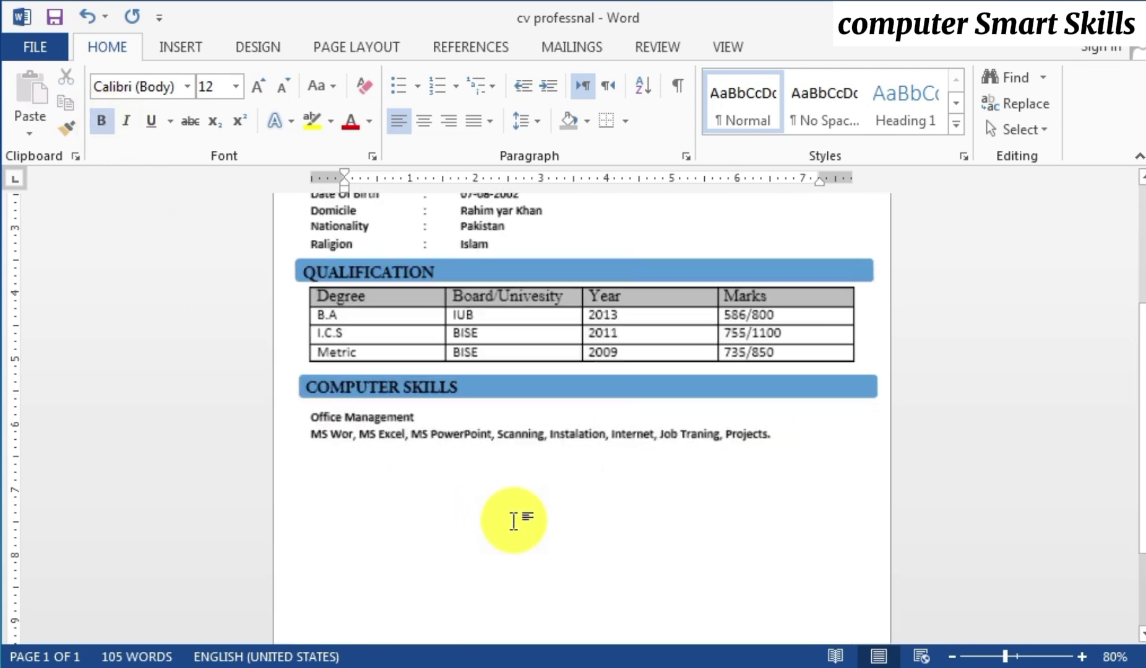
scroll(512, 520, "up", 1)
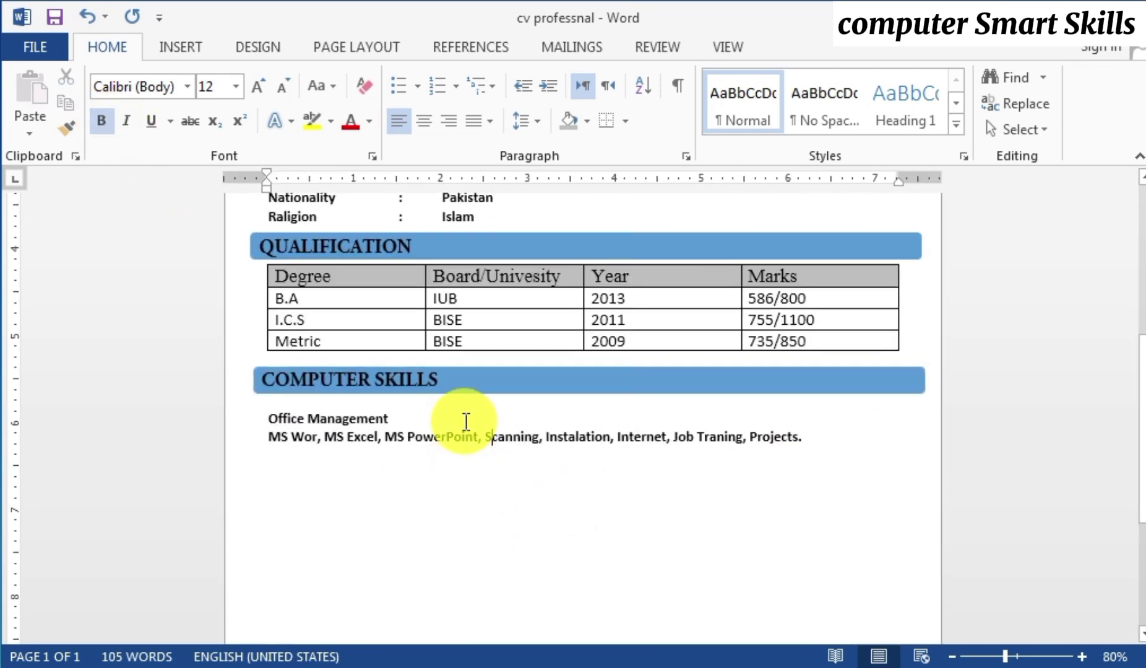
Step: Copy the blue band and heading box below the skills and retitle it EXPERIENCE
left_click(473, 382)
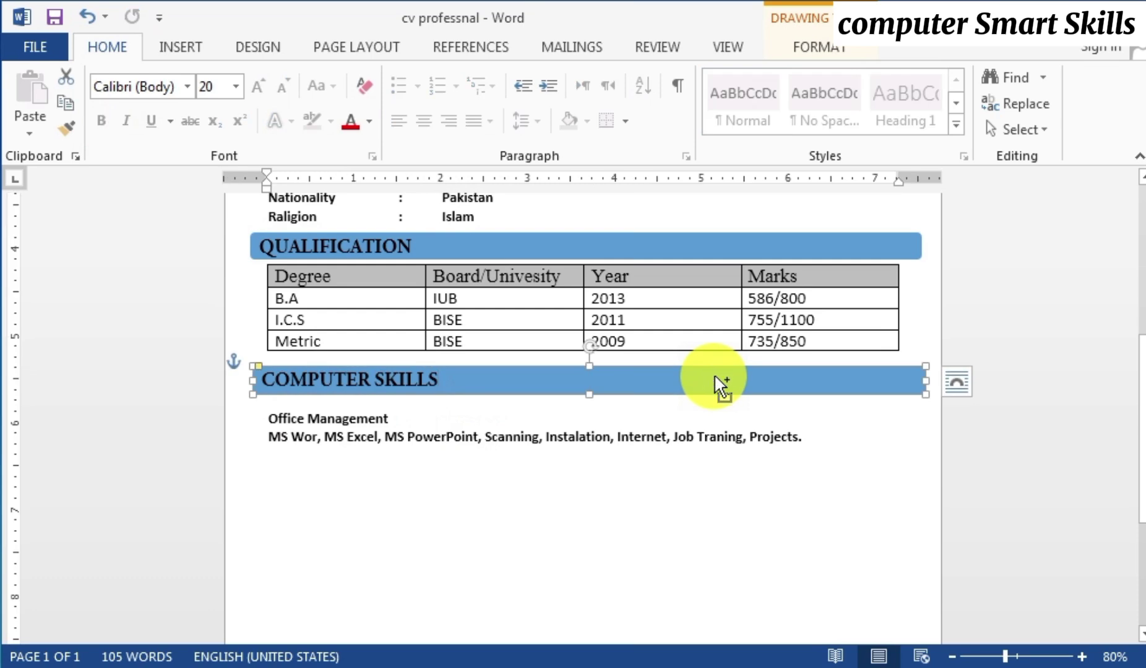
left_click_drag(713, 377, 714, 461)
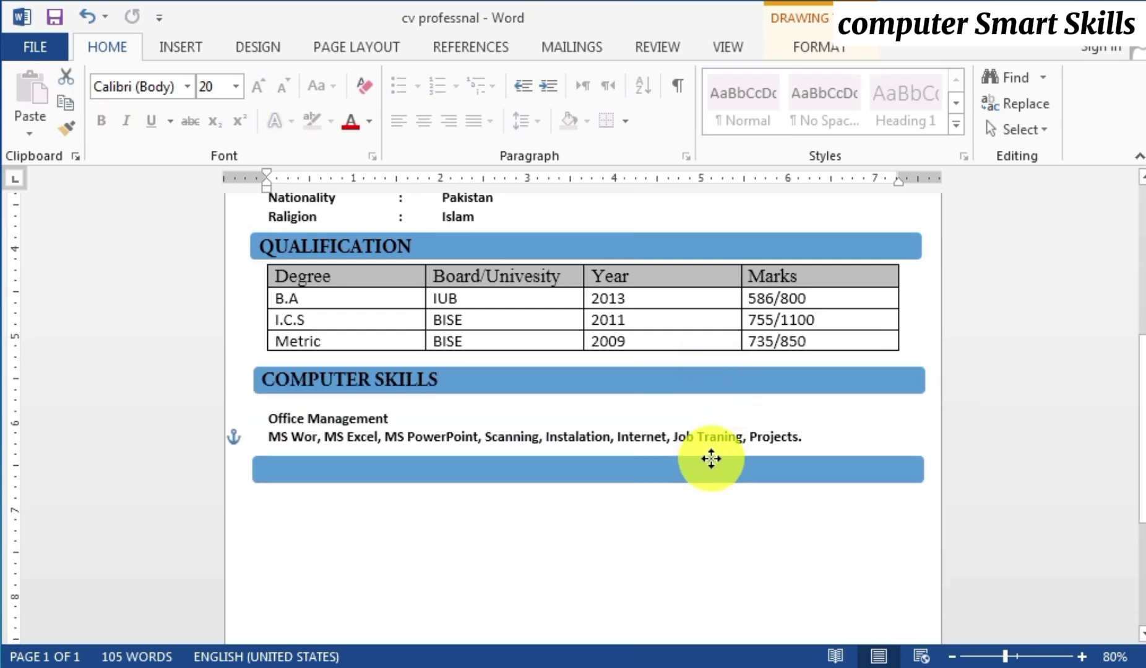
scroll(732, 487, "down", 3)
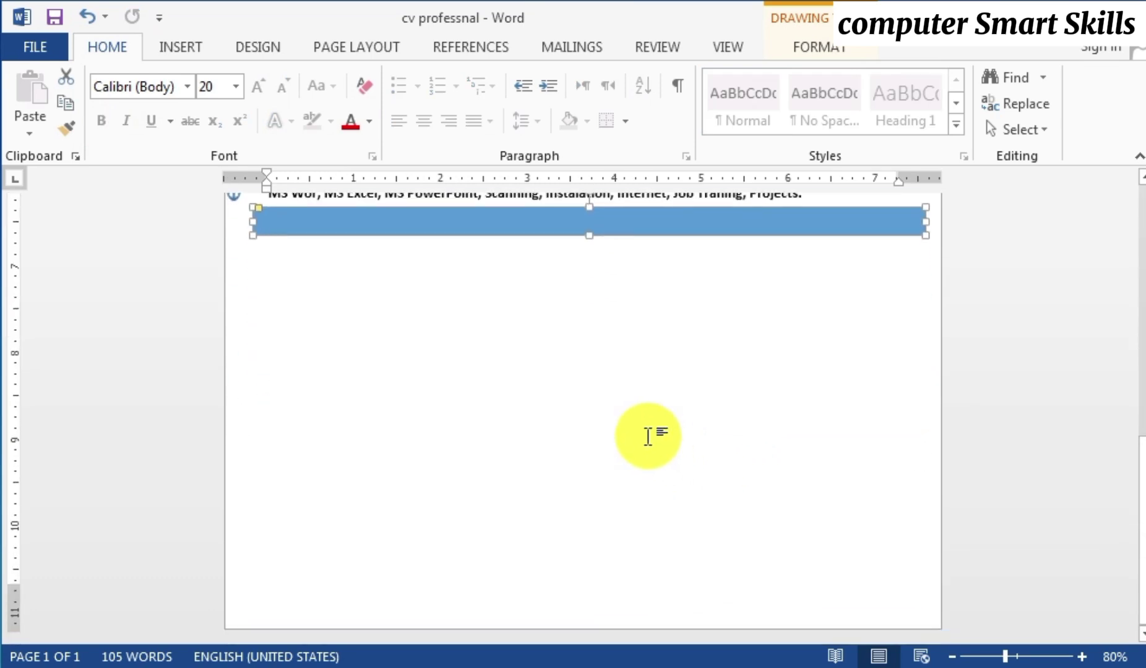
scroll(652, 435, "up", 3)
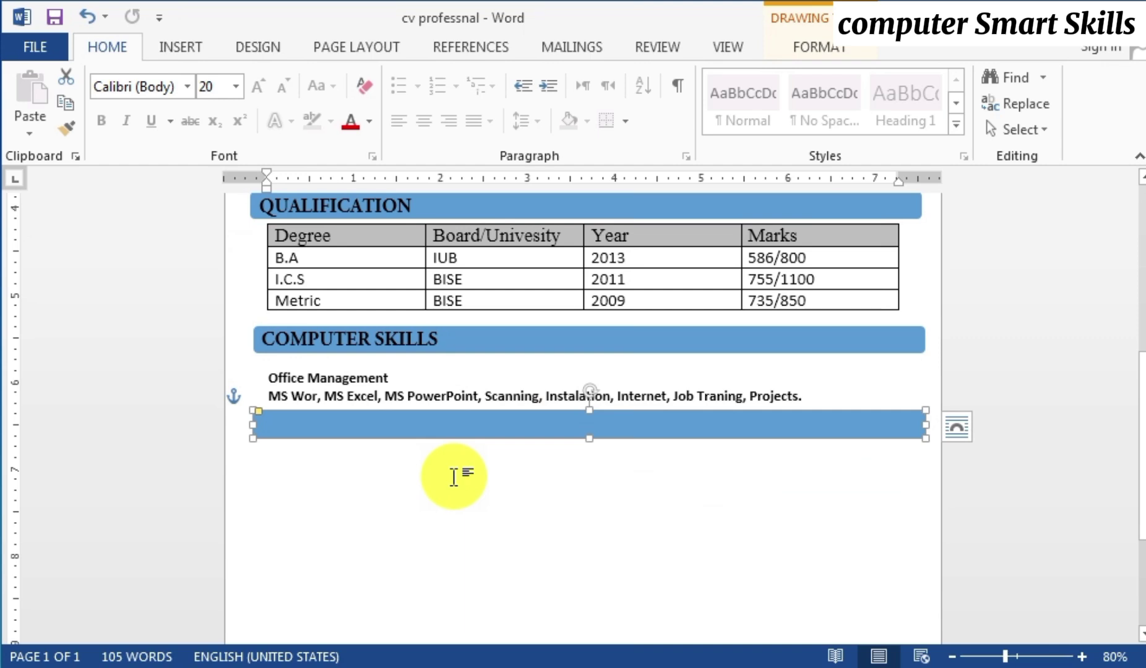
left_click(424, 330)
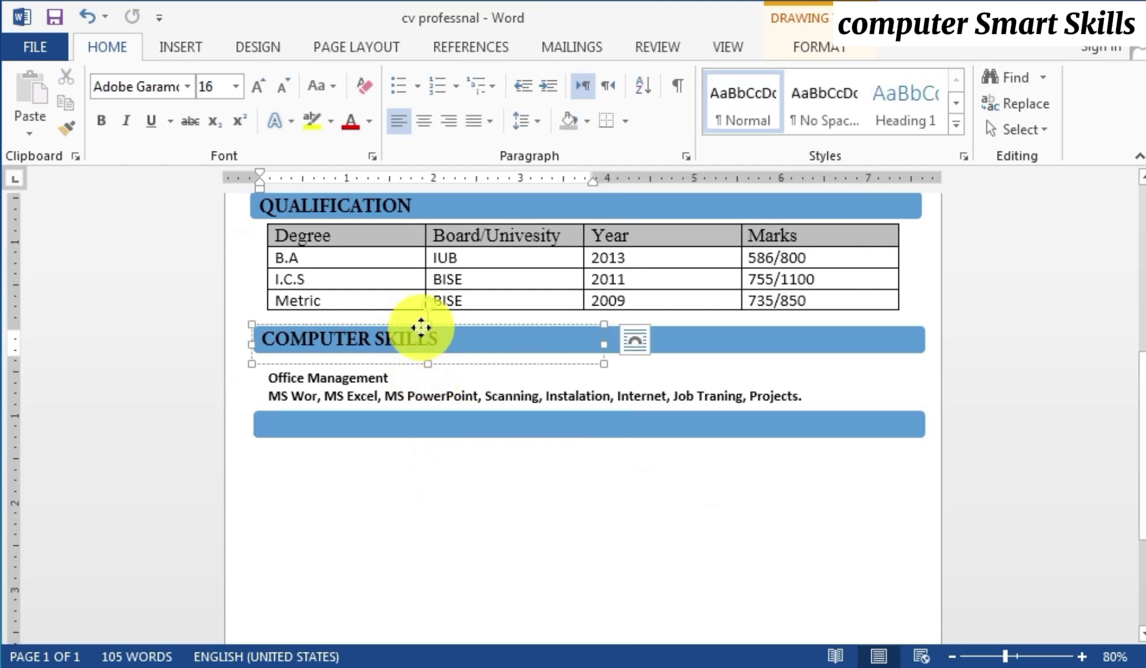
left_click_drag(421, 328, 417, 409)
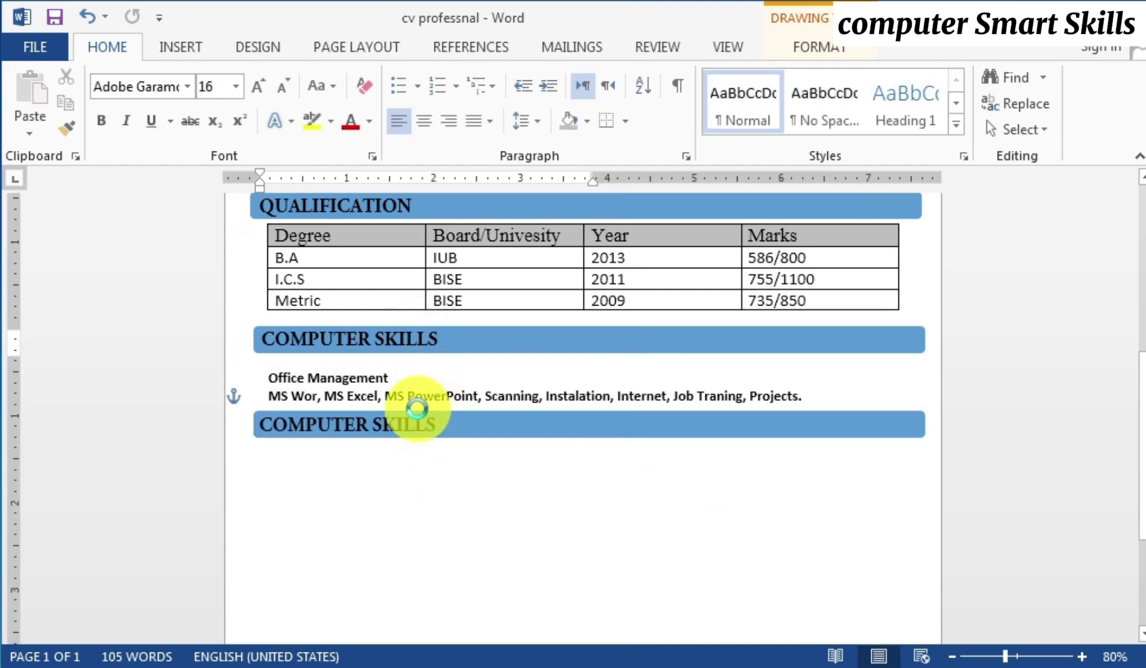
left_click_drag(461, 428, 185, 422)
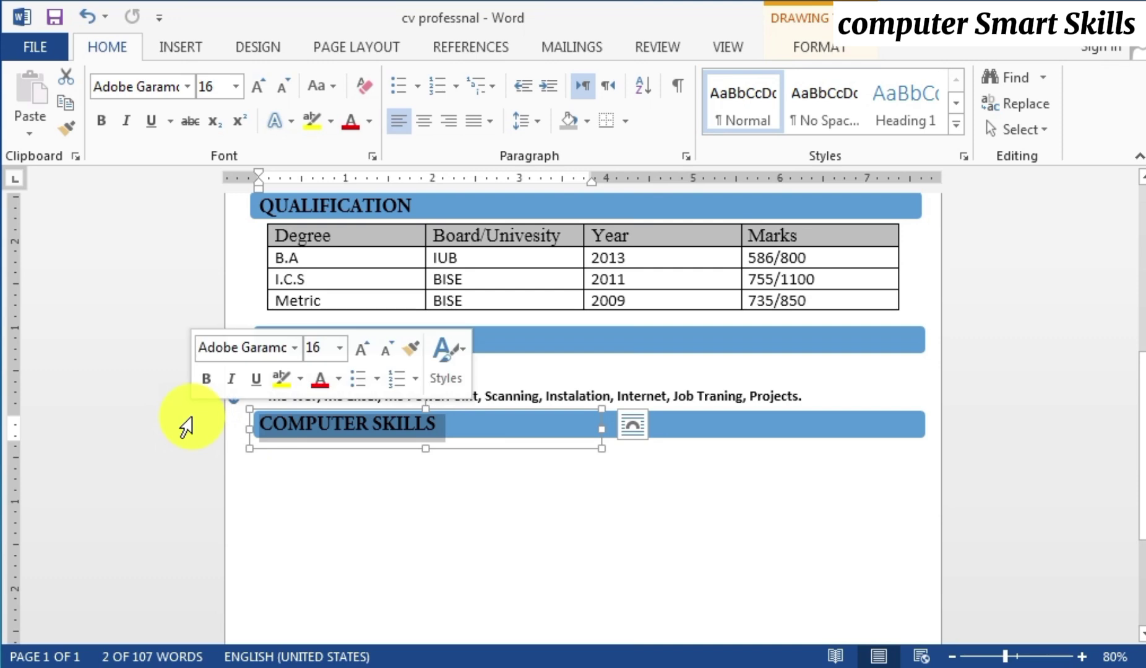
key("Delete")
type("EXPERIENCE")
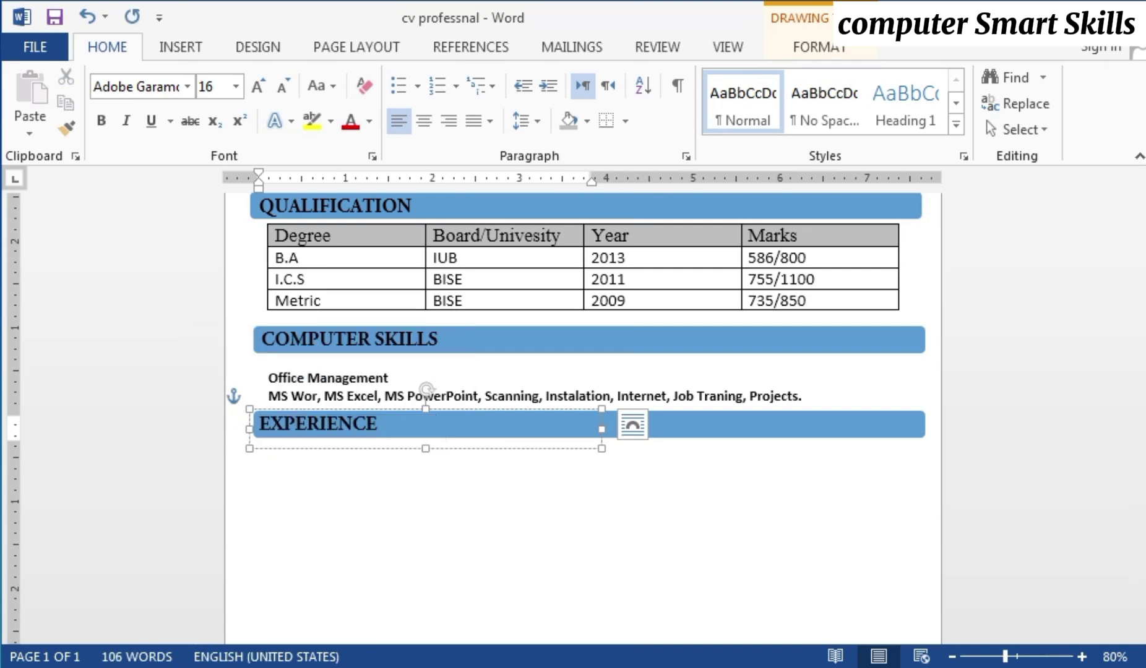
Step: Add a bold, tightly spaced '2 Year Teaching Experience in City Grammar High School.' line and a blank band below
left_click(578, 551)
type("2")
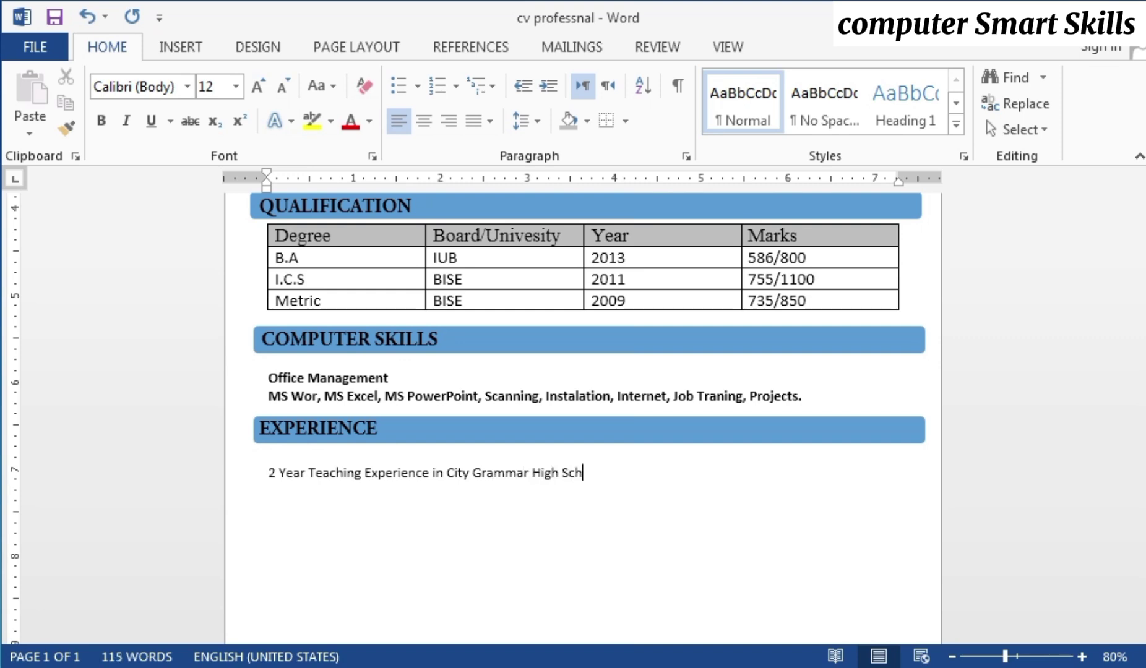
left_click_drag(622, 476, 268, 473)
left_click(101, 120)
left_click_drag(619, 479, 496, 447)
left_click(523, 121)
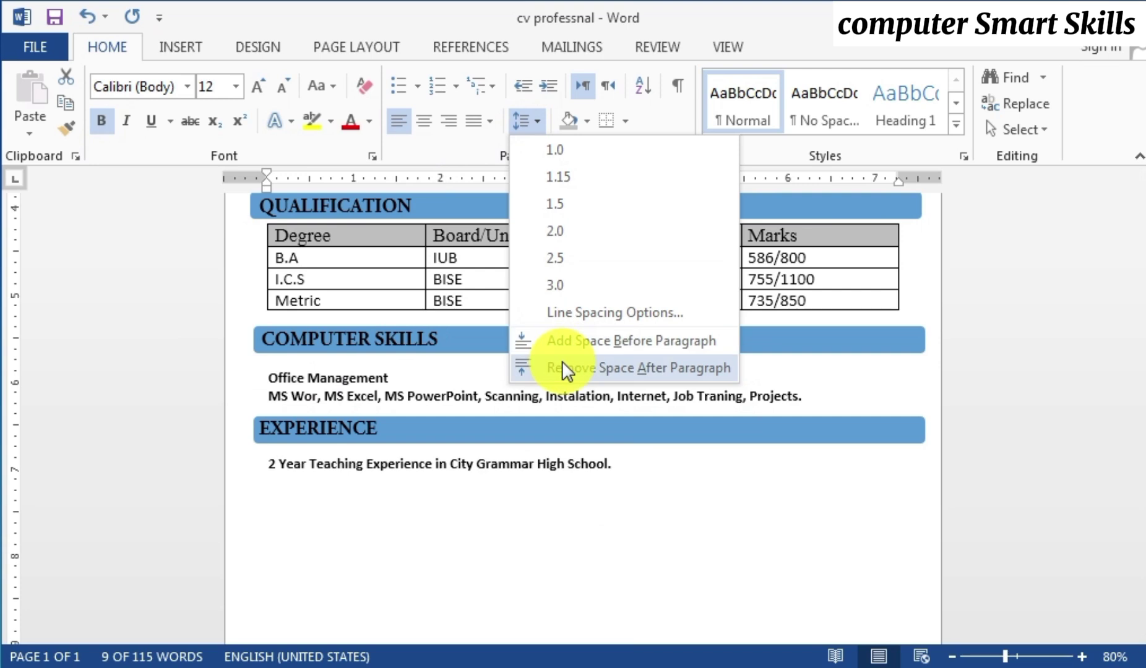
left_click(562, 365)
left_click(520, 523)
left_click(688, 434)
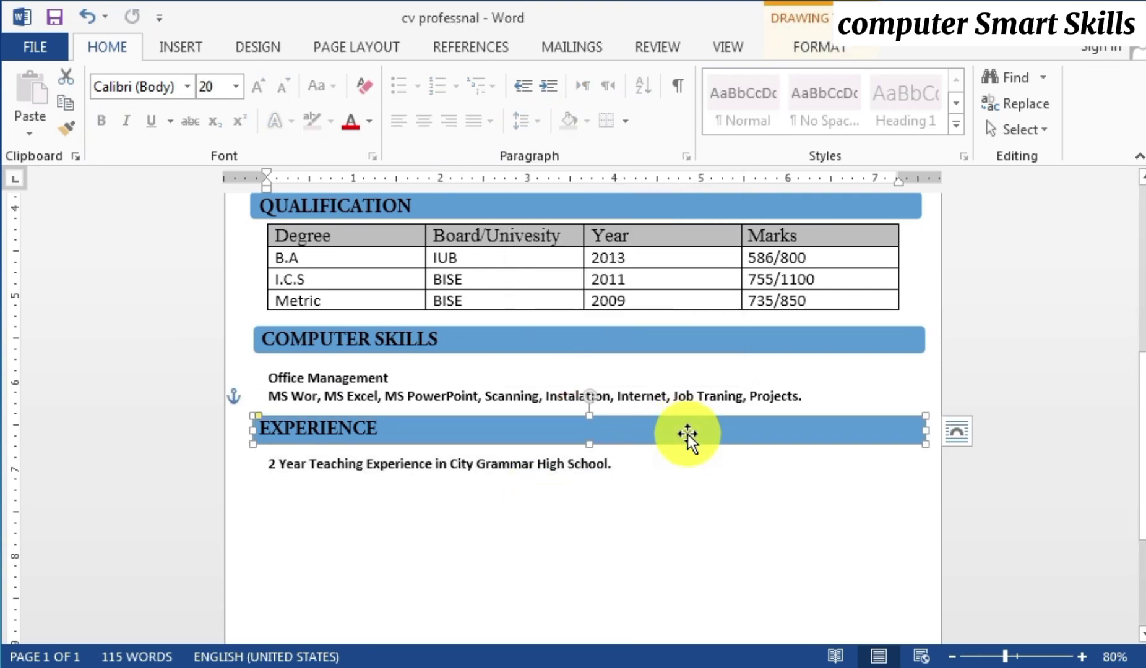
mouse_move(688, 435)
left_mouse_down()
mouse_move(686, 512)
mouse_move(686, 503)
left_mouse_up()
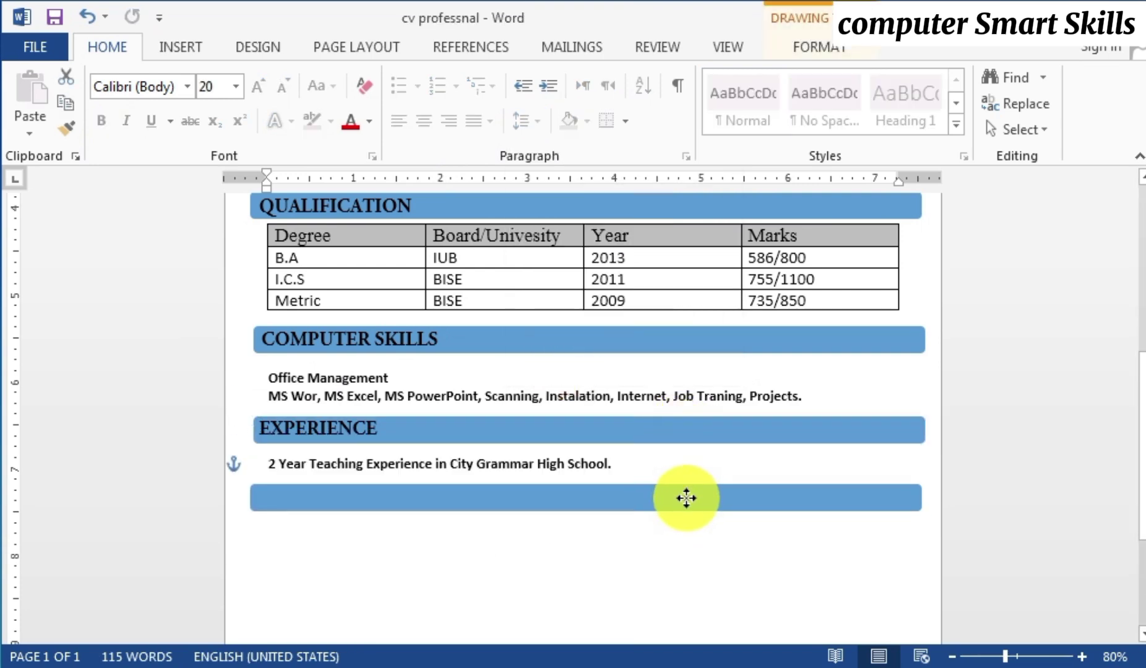
Step: Copy the heading box onto the lower band and retitle it HOBBOES
left_click(367, 421)
left_click(370, 415)
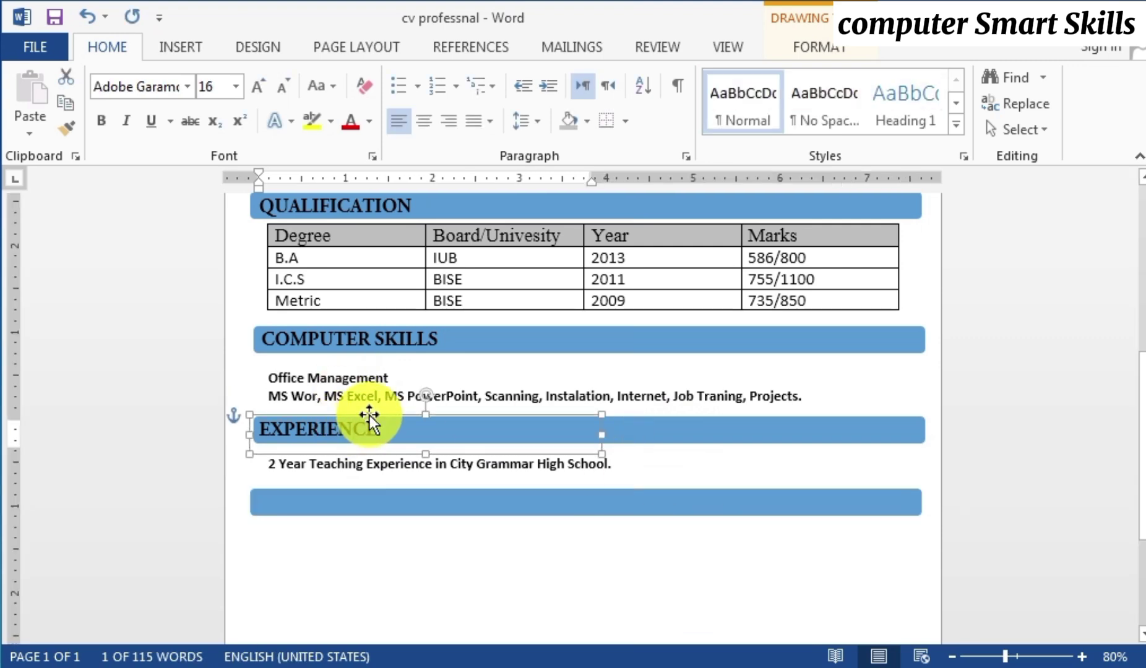
mouse_move(370, 413)
left_mouse_down()
mouse_move(369, 481)
mouse_move(192, 513)
left_mouse_up()
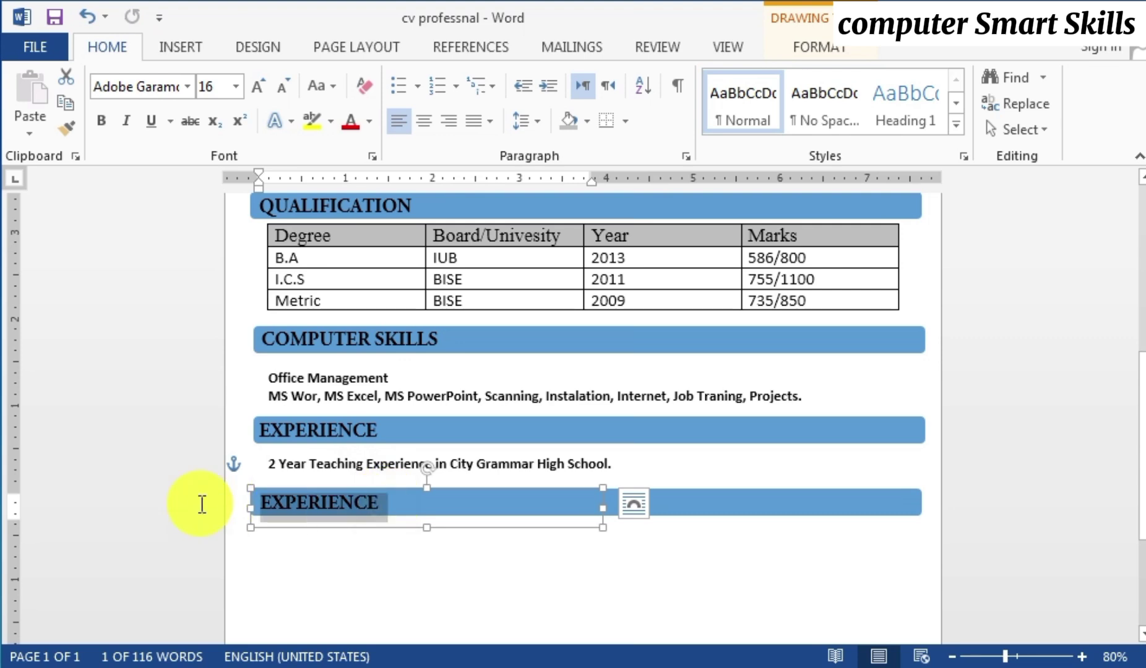
key("Delete")
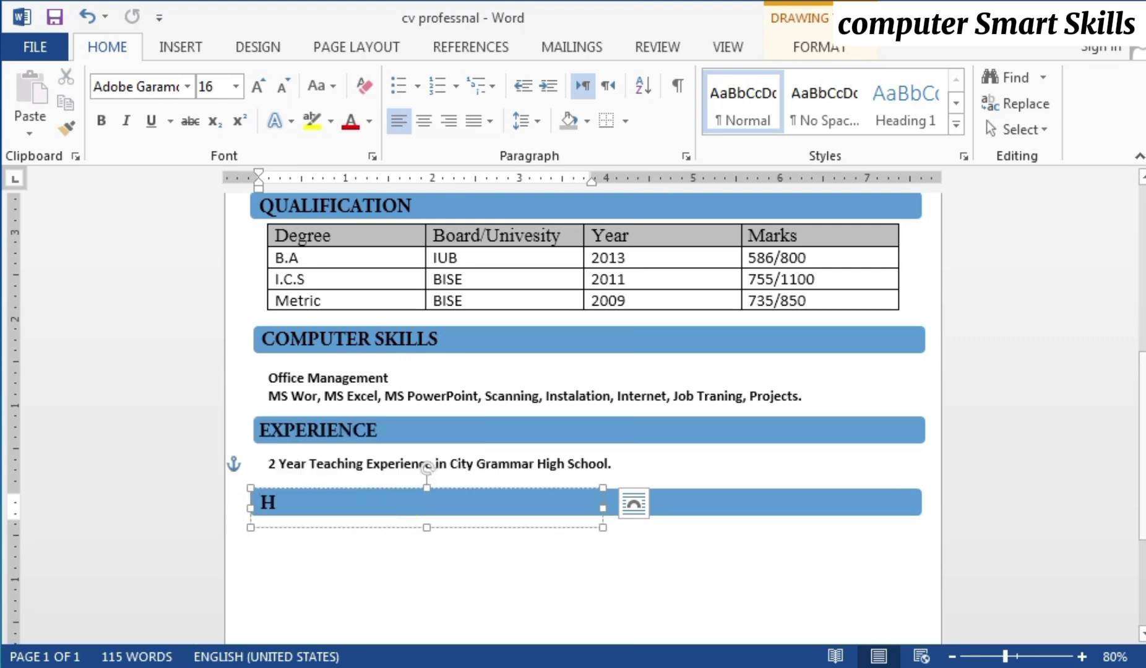
Step: List Books Reading, Playing and Watching Movies as bold lines with no space after
left_click(436, 535)
scroll(440, 532, "down", 2)
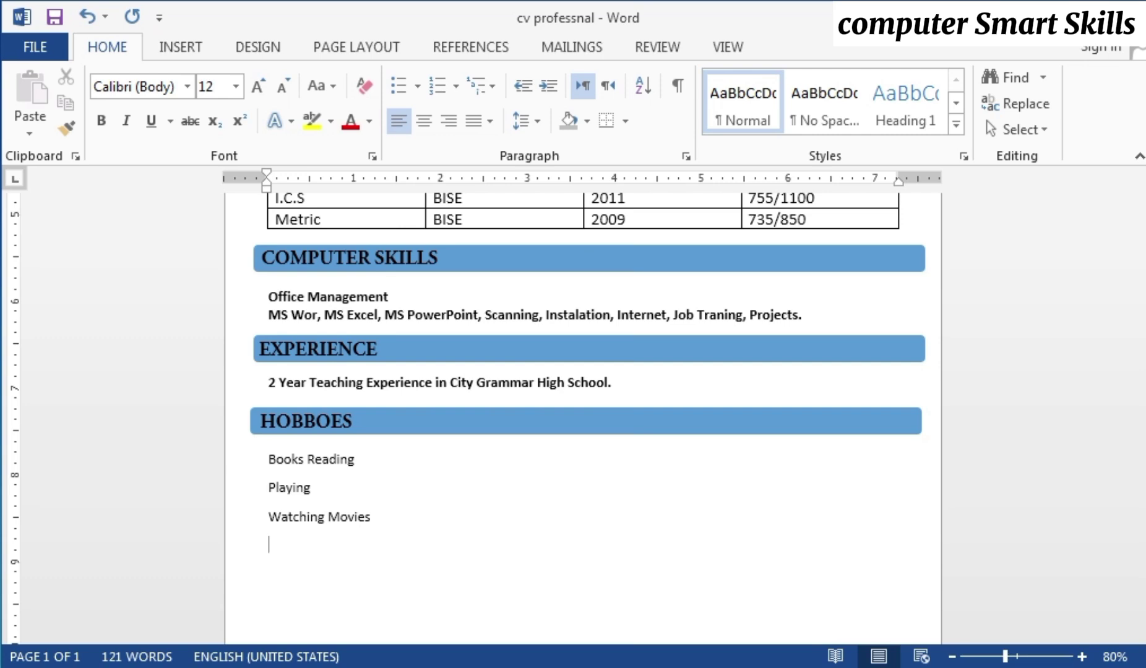
left_click_drag(396, 513, 259, 458)
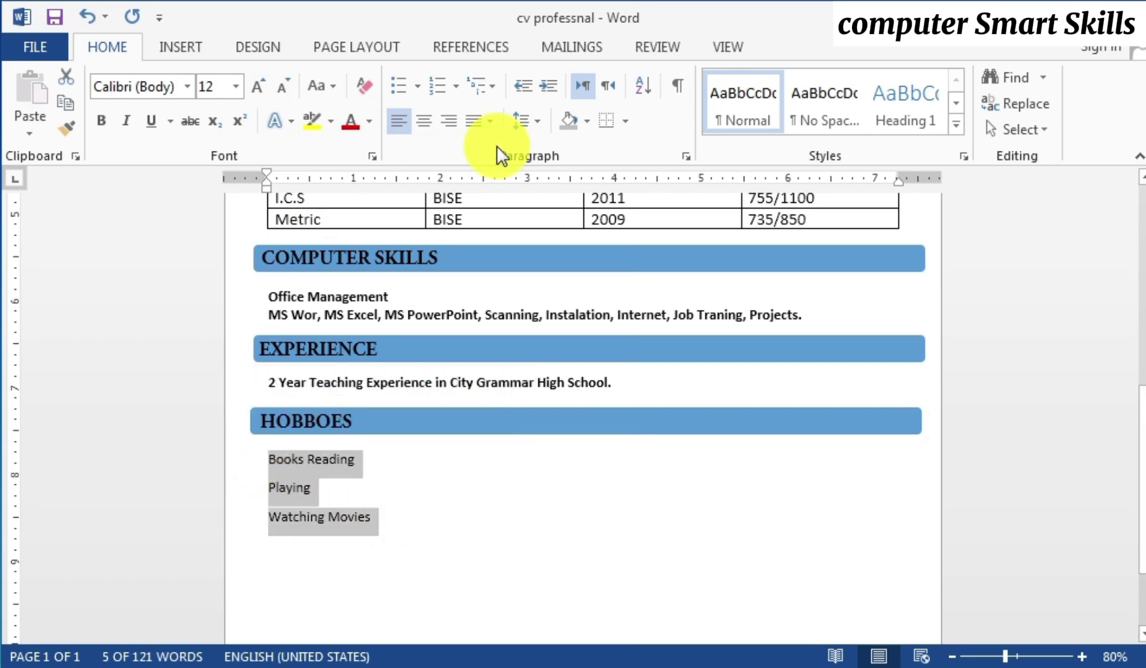
left_click(536, 122)
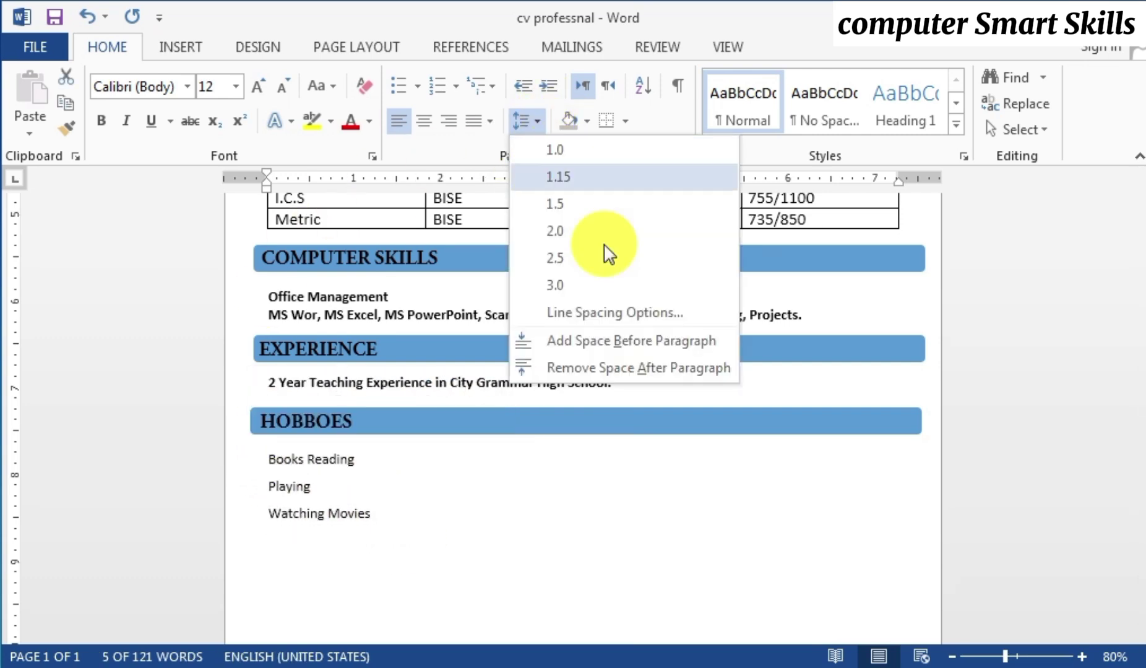
left_click(629, 366)
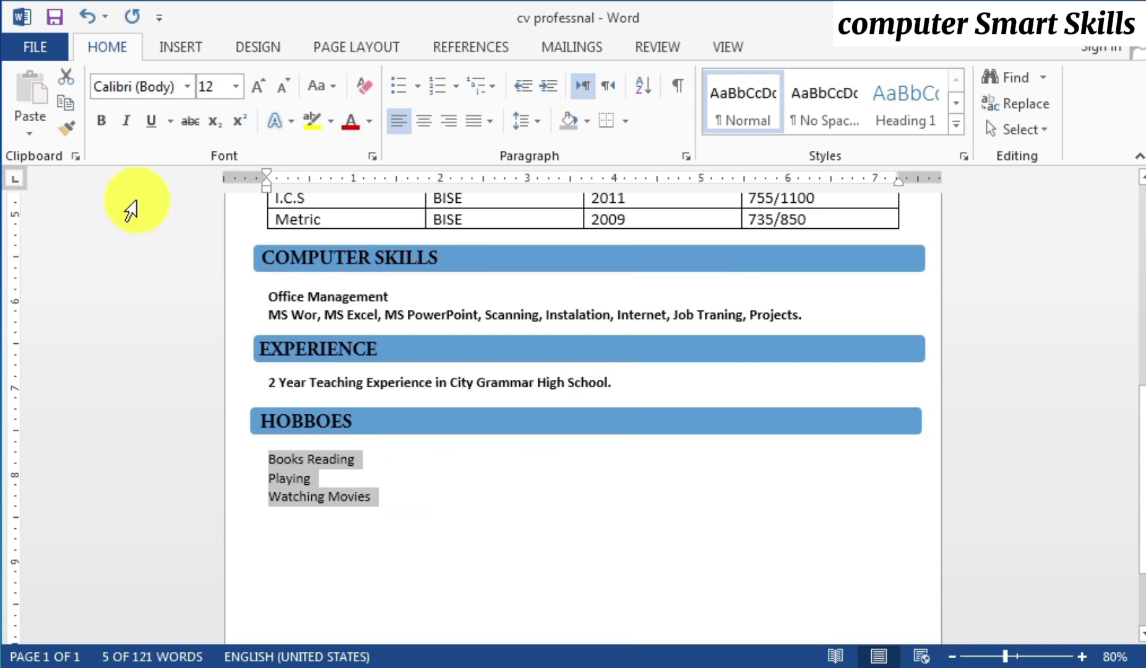
left_click(101, 120)
left_click(458, 470)
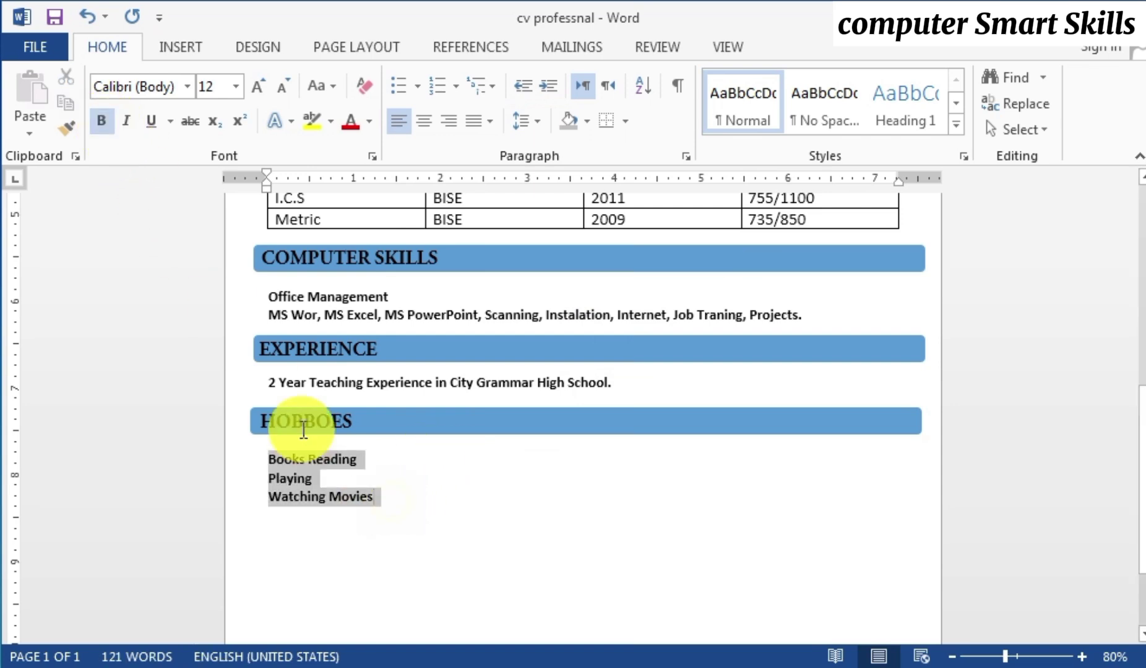
left_click(521, 122)
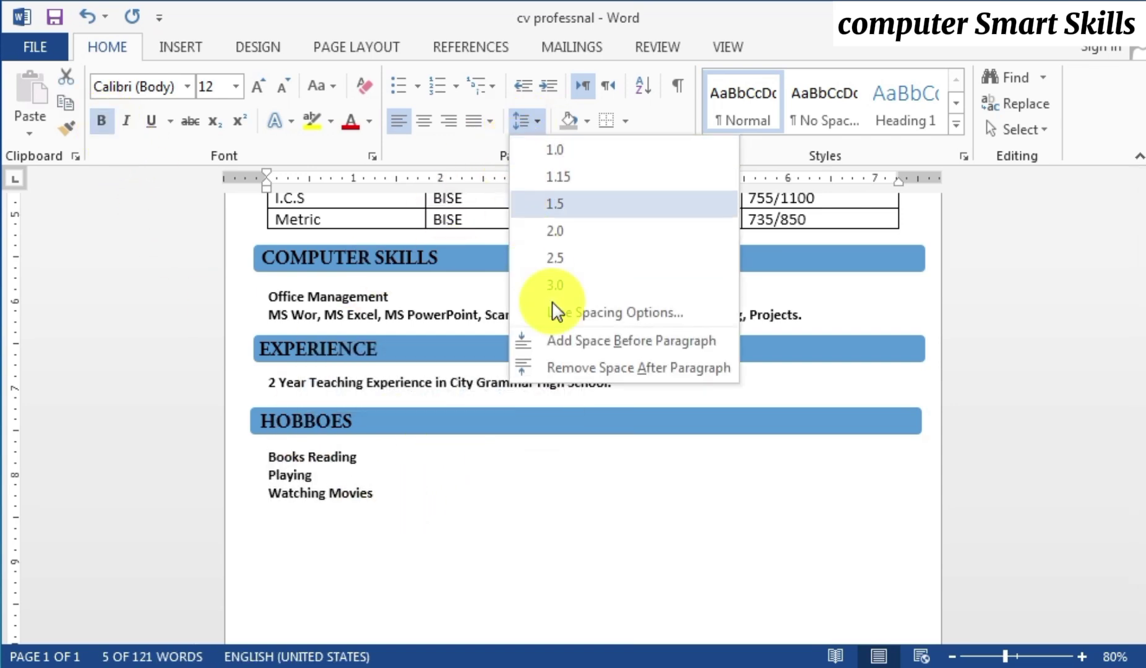
left_click(563, 369)
left_click(532, 463)
Step: Copy a blank blue band below the hobbies list
left_click(593, 427)
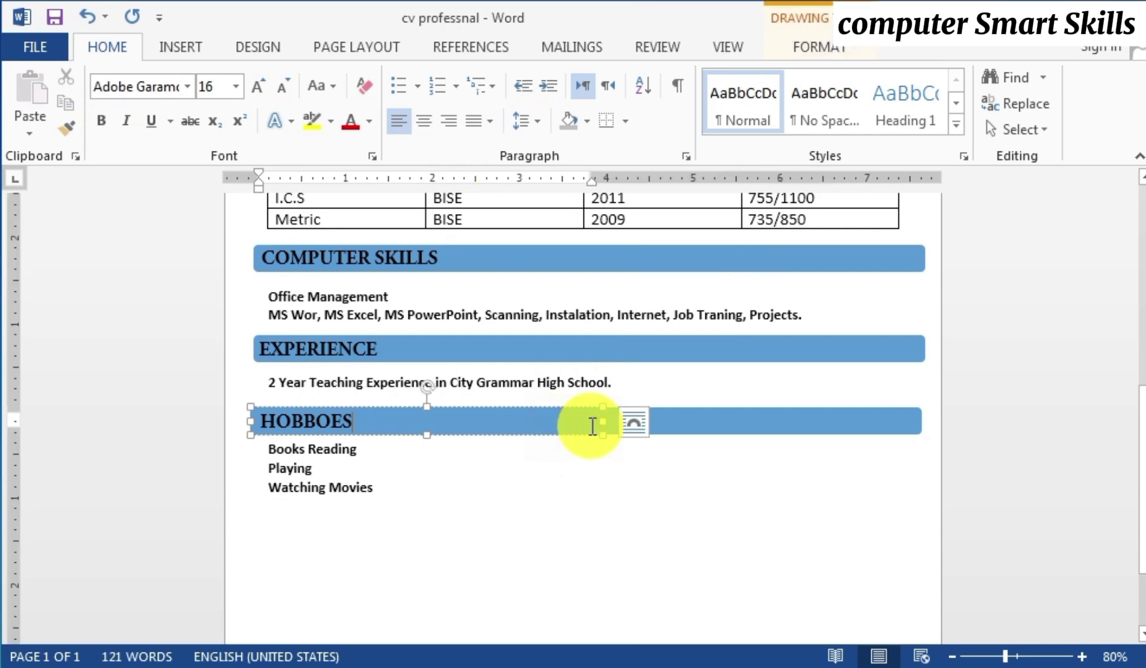
left_click(679, 425)
left_click_drag(680, 425, 680, 520)
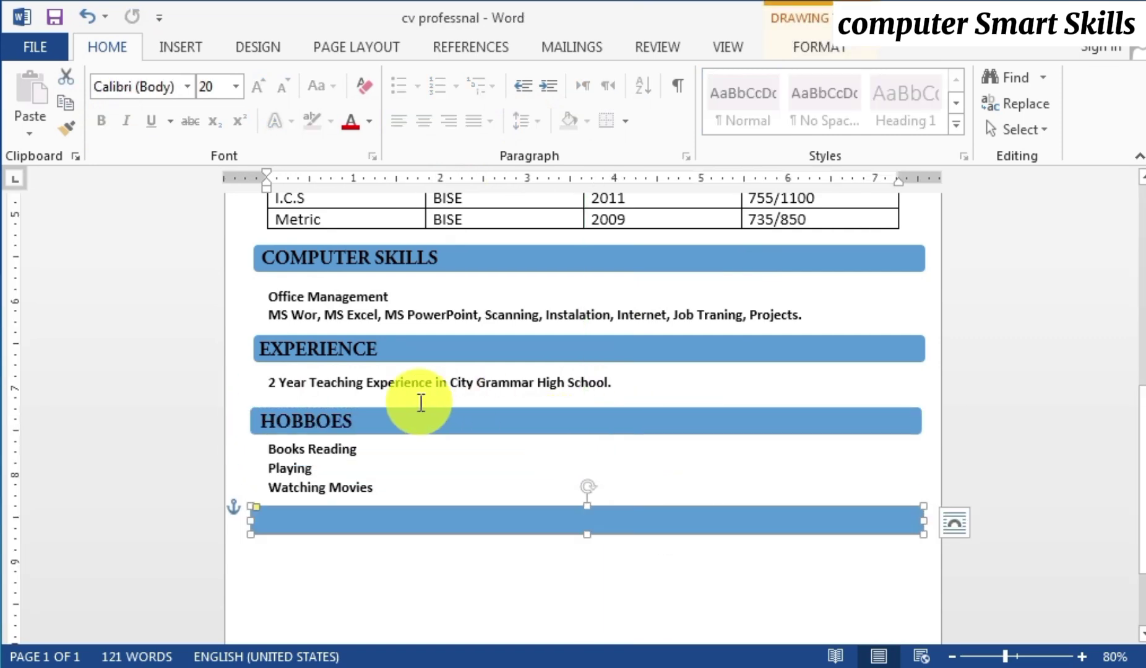
Step: Copy the HOBBOES heading box onto the lower band, retitle it LANGUAGES, and list Urdu, Englis, Sindhi
left_click(354, 410)
mouse_move(346, 409)
left_mouse_down()
mouse_move(346, 507)
mouse_move(248, 523)
left_mouse_up()
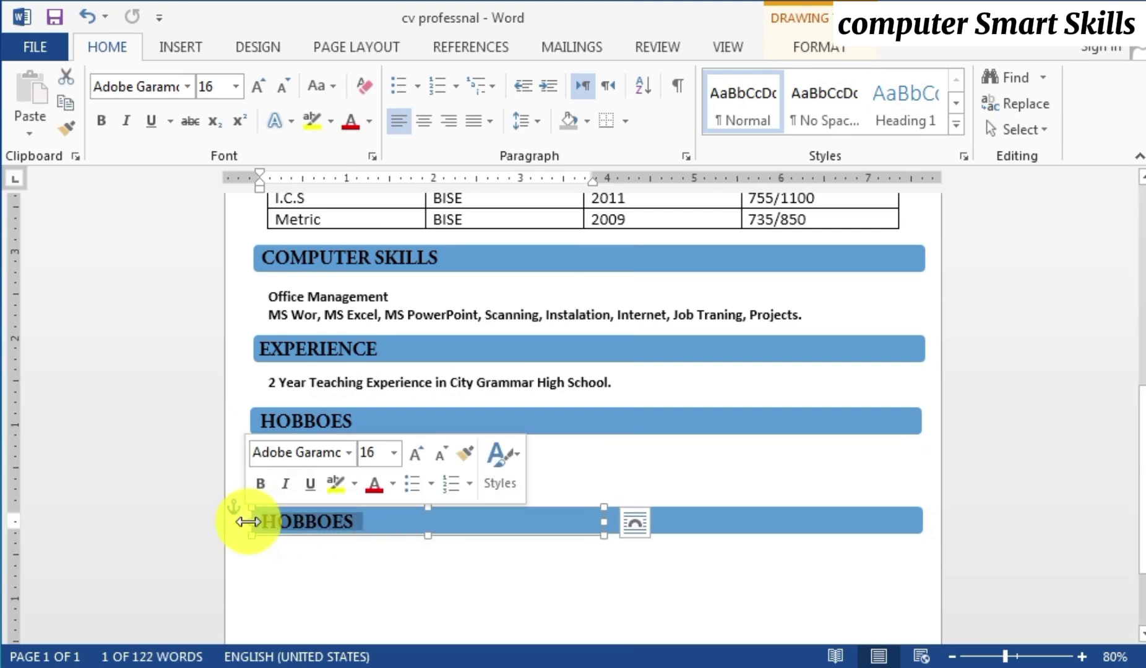
type("La")
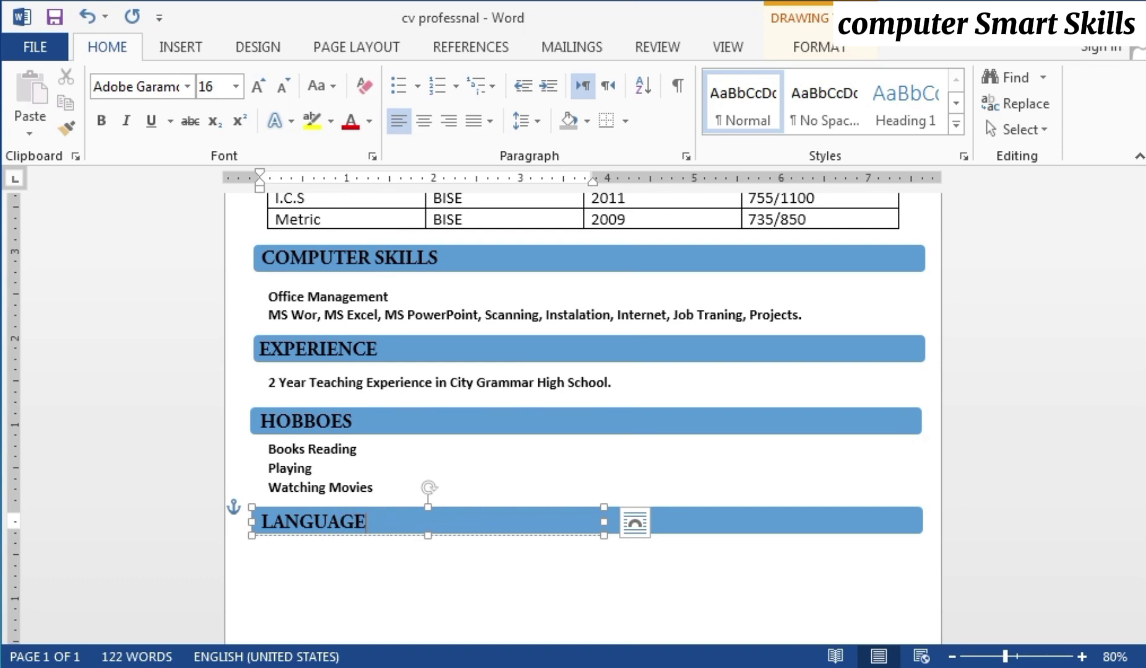
left_click(269, 564)
type("u")
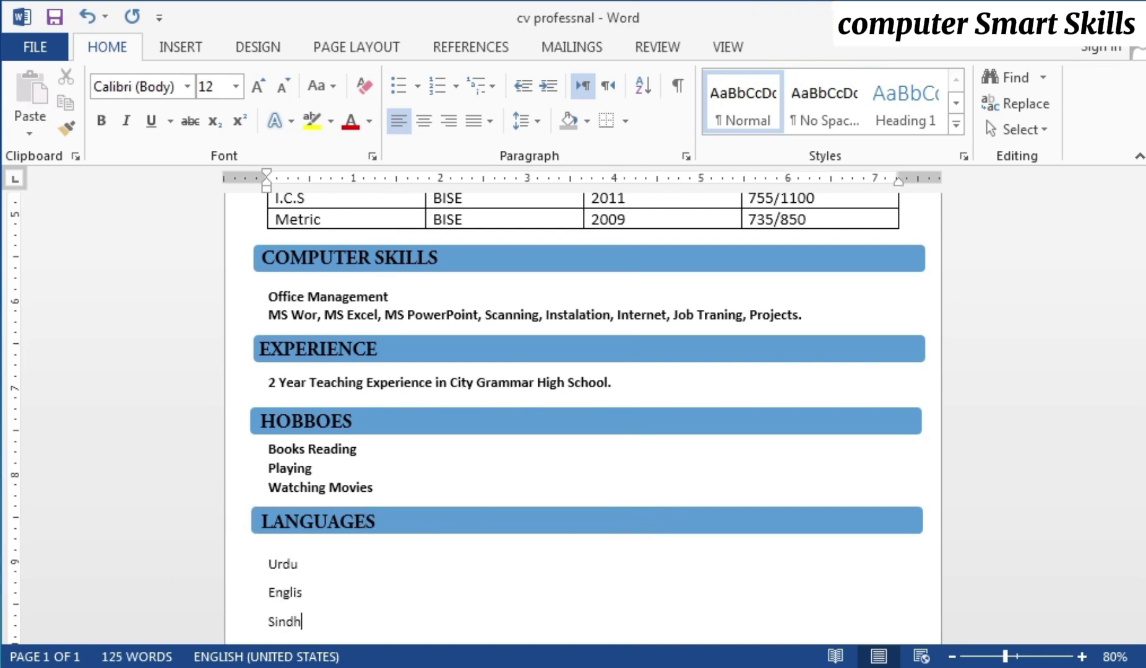
type("i")
Step: Remove the paragraph spacing from the Urdu, Englis and Sindhi lines and make them bold
scroll(302, 504, "down", 3)
left_click_drag(303, 504, 256, 440)
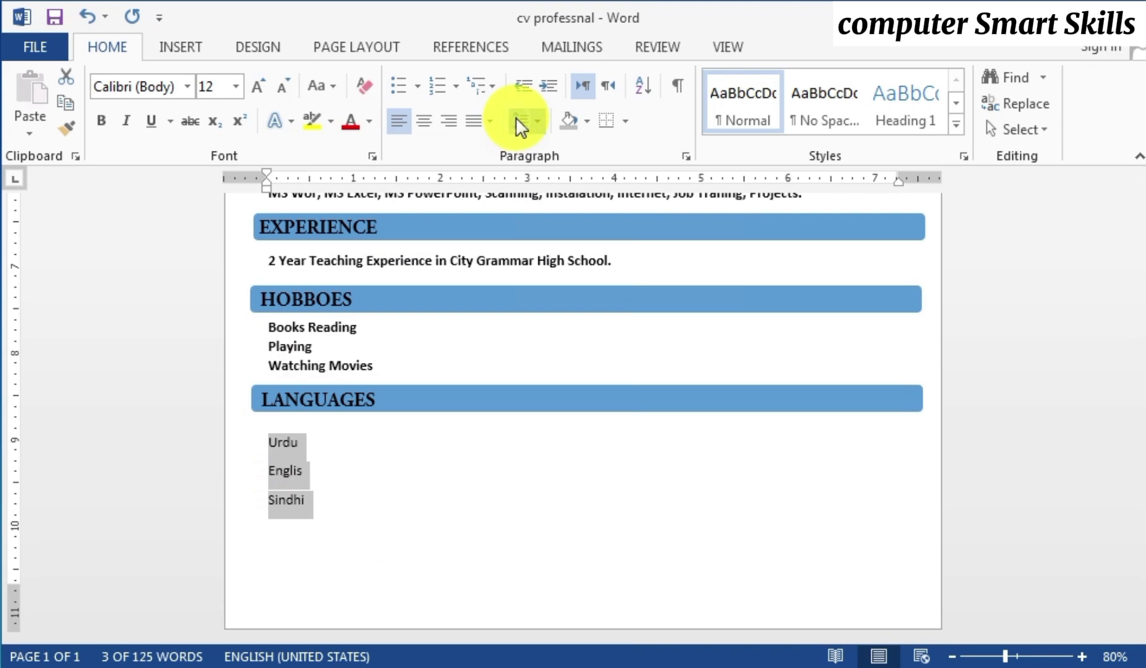
left_click(516, 118)
left_click(563, 368)
left_click(324, 490)
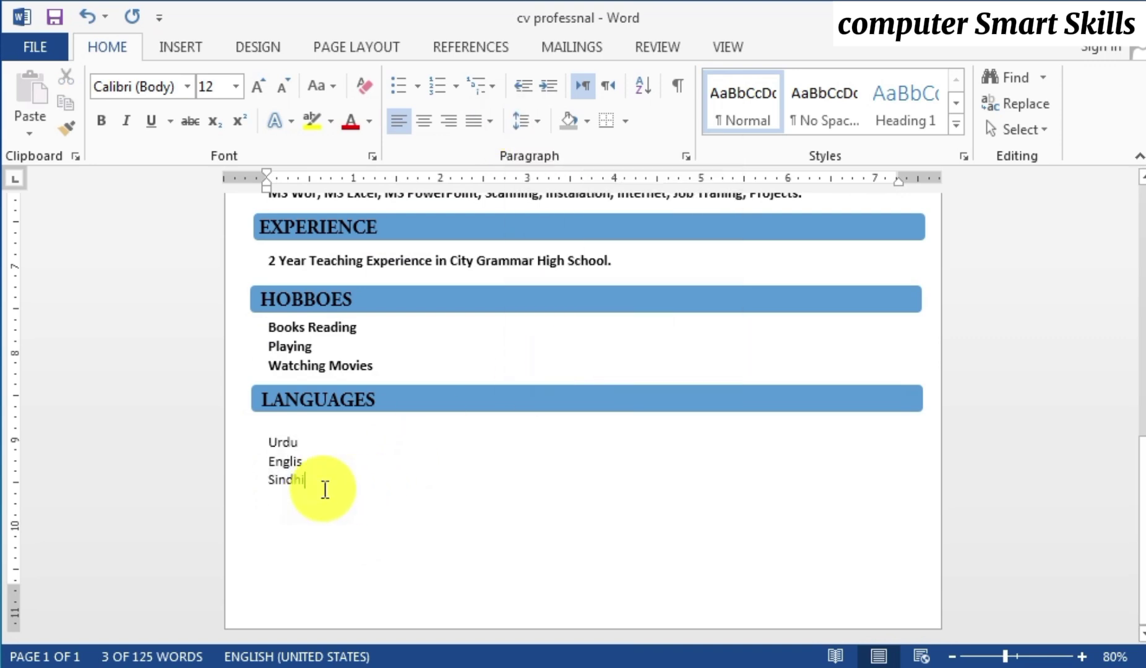
left_click_drag(325, 491, 272, 422)
left_click(523, 120)
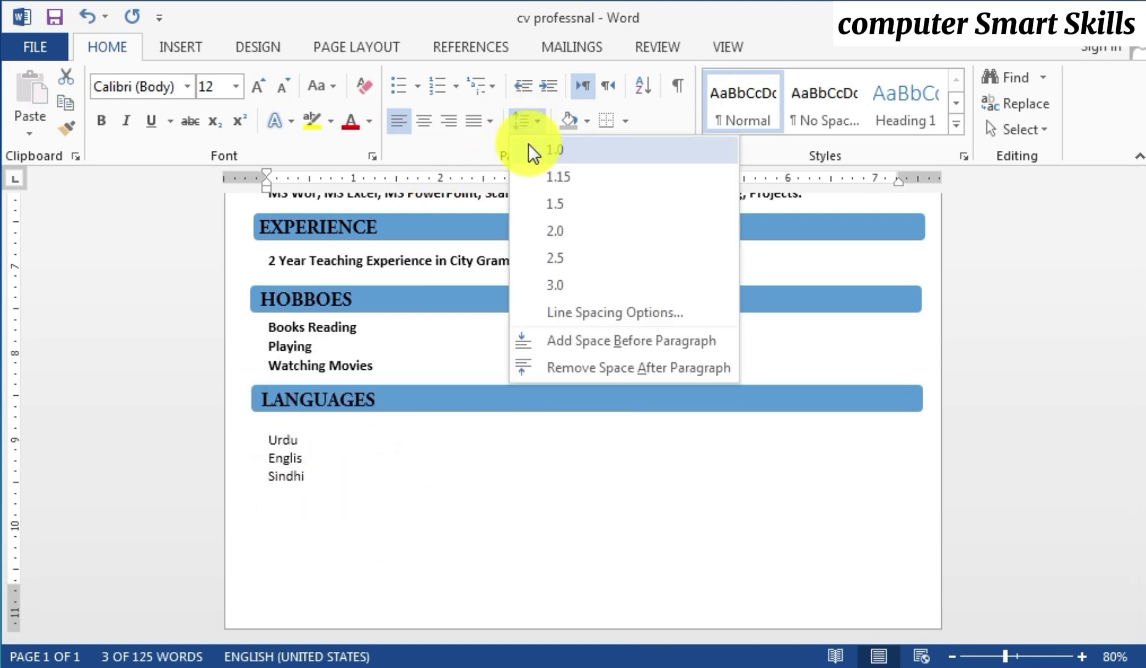
left_click(563, 368)
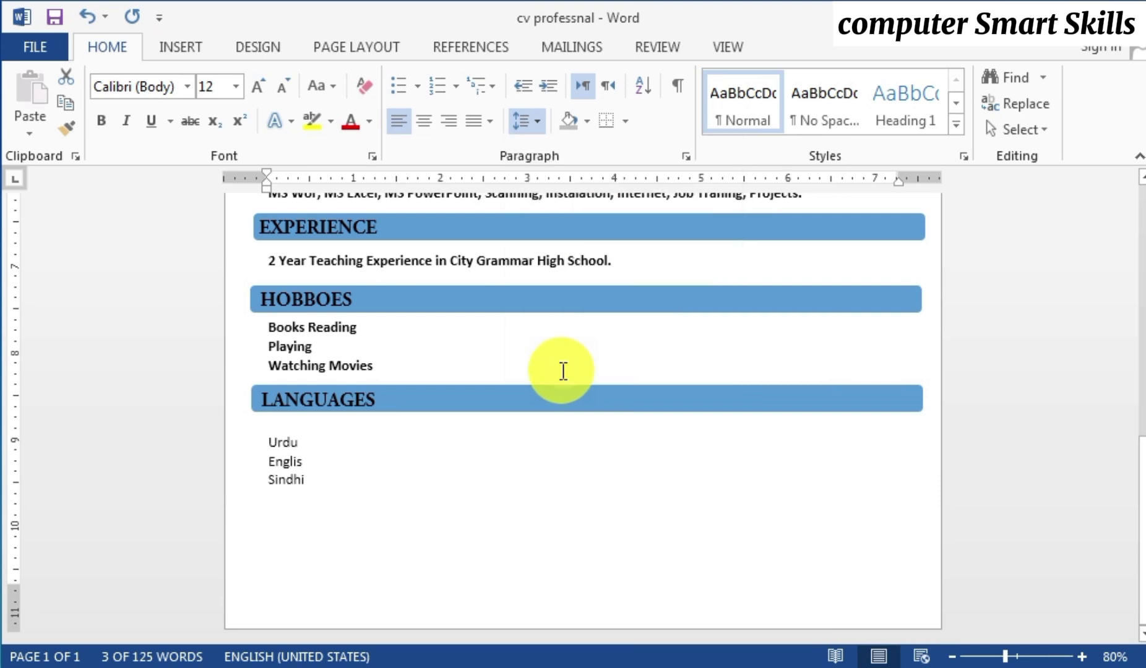
left_click(106, 121)
left_click(372, 479)
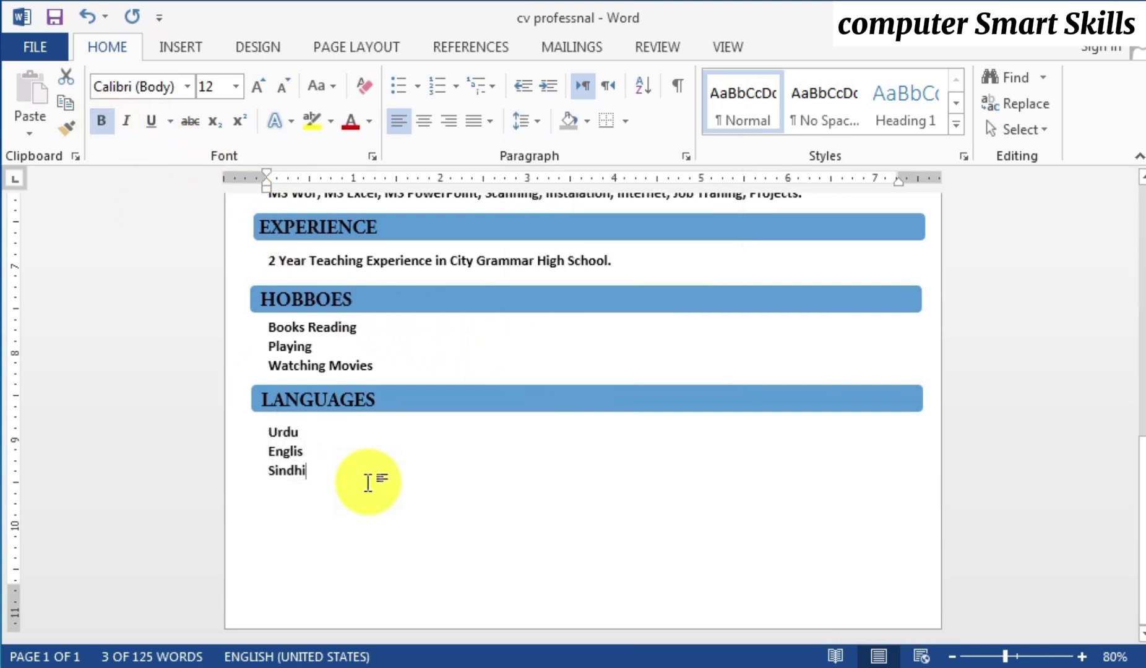
Step: Copy the blue LANGUAGES banner to make a blank bar below Sindhi
left_click(682, 411)
left_click(703, 397)
left_click_drag(705, 394, 704, 492)
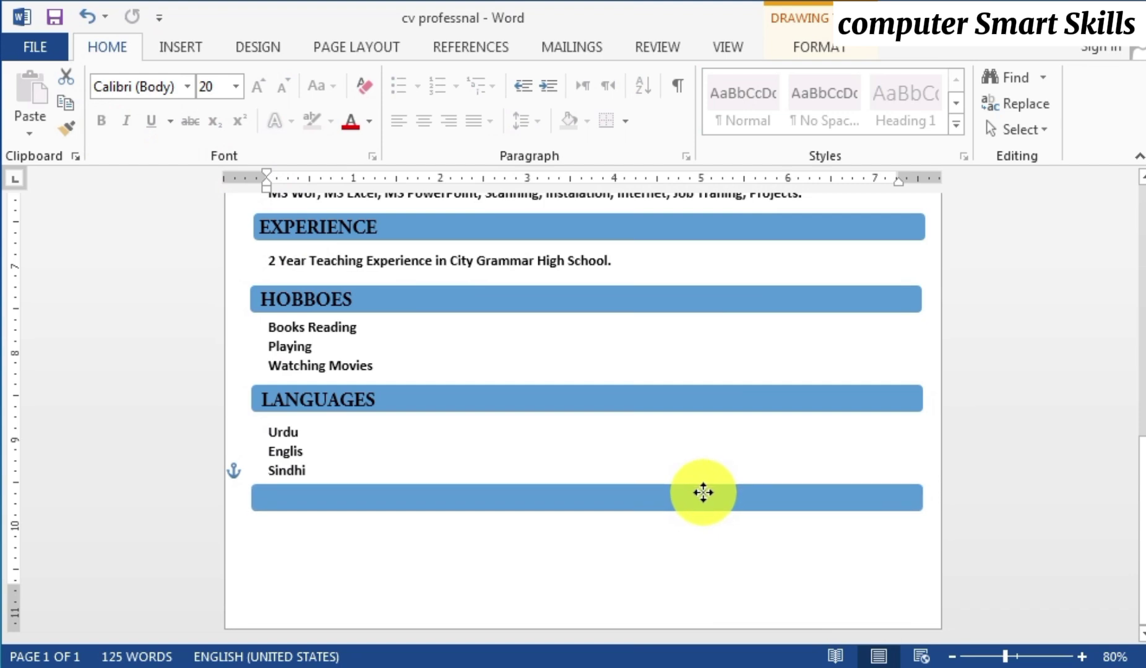
Step: Copy the LANGUAGES text box onto the new bar and retitle it REFERENCE
left_click_drag(704, 492, 705, 492)
left_click(374, 399)
mouse_move(391, 409)
left_mouse_down()
mouse_move(396, 530)
mouse_move(402, 502)
mouse_move(192, 498)
left_mouse_up()
key("Delete")
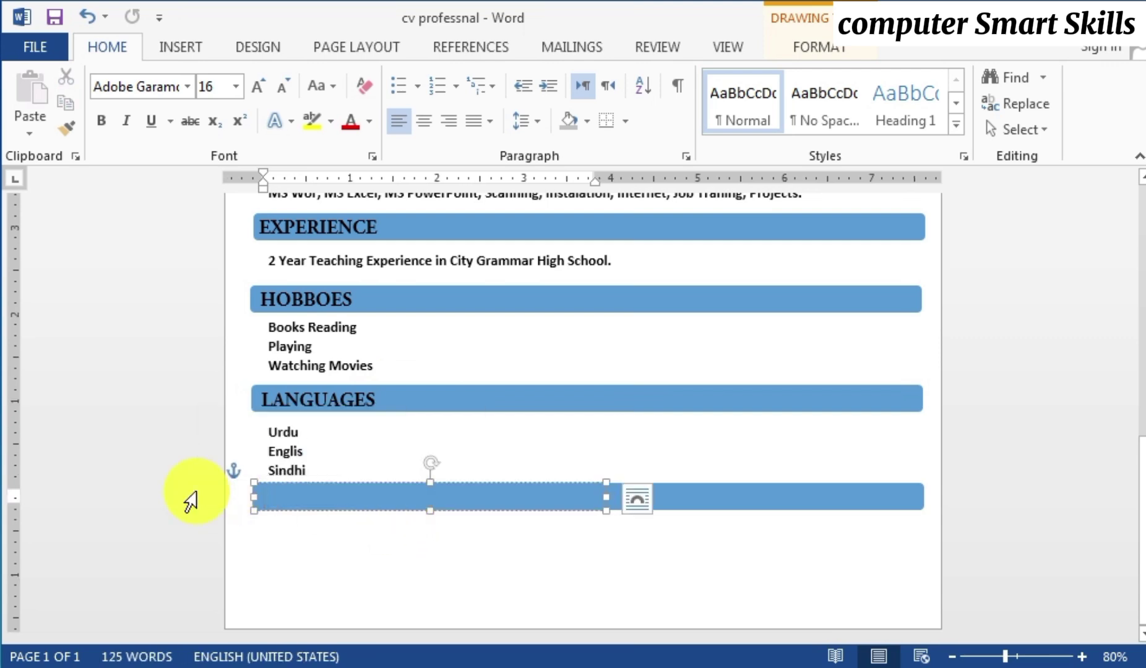
type("REFERENCE")
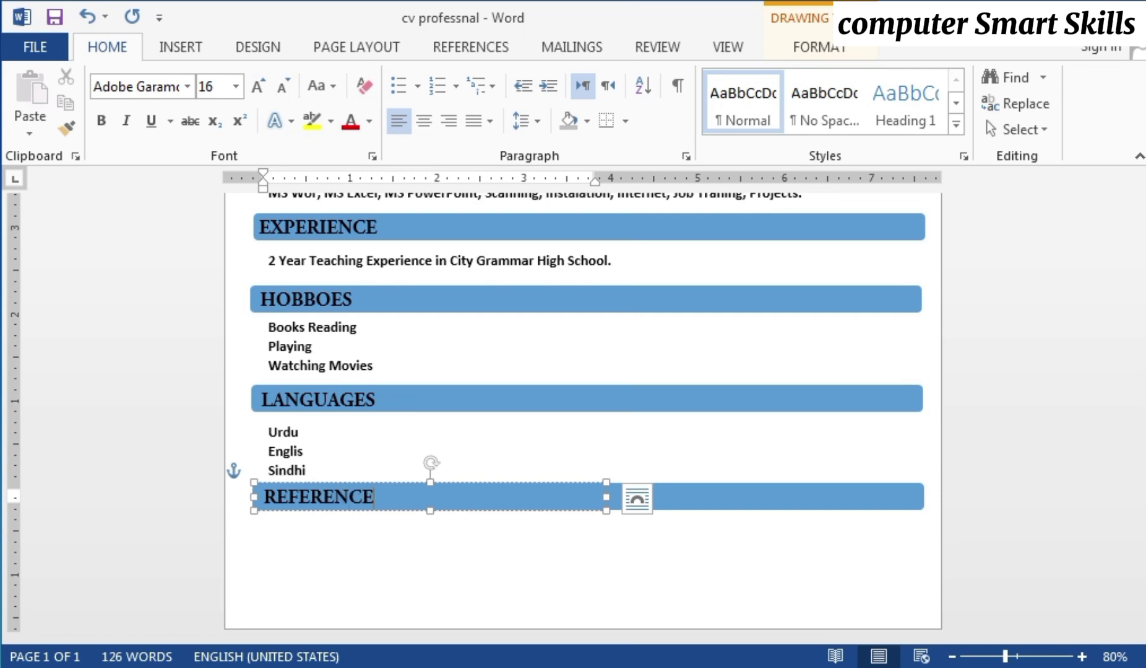
Step: Add the line 'Reference Will be furnished on Demand.' with no space after, in bold
left_click(268, 539)
type("Re")
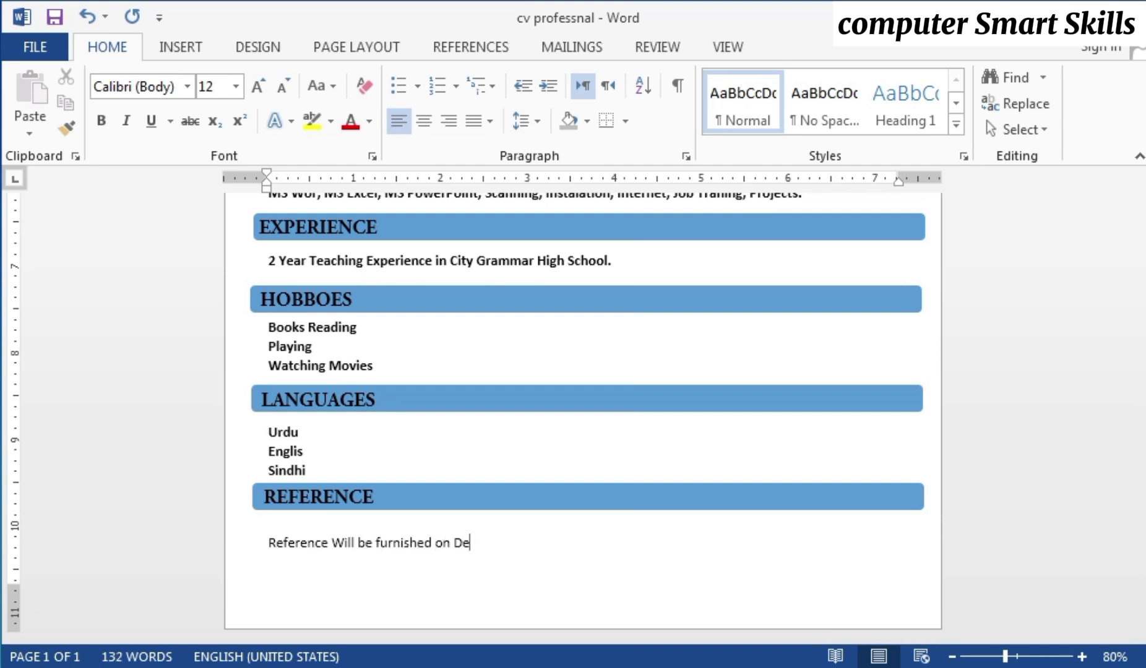
type(".")
triple_click(524, 541)
left_click(522, 121)
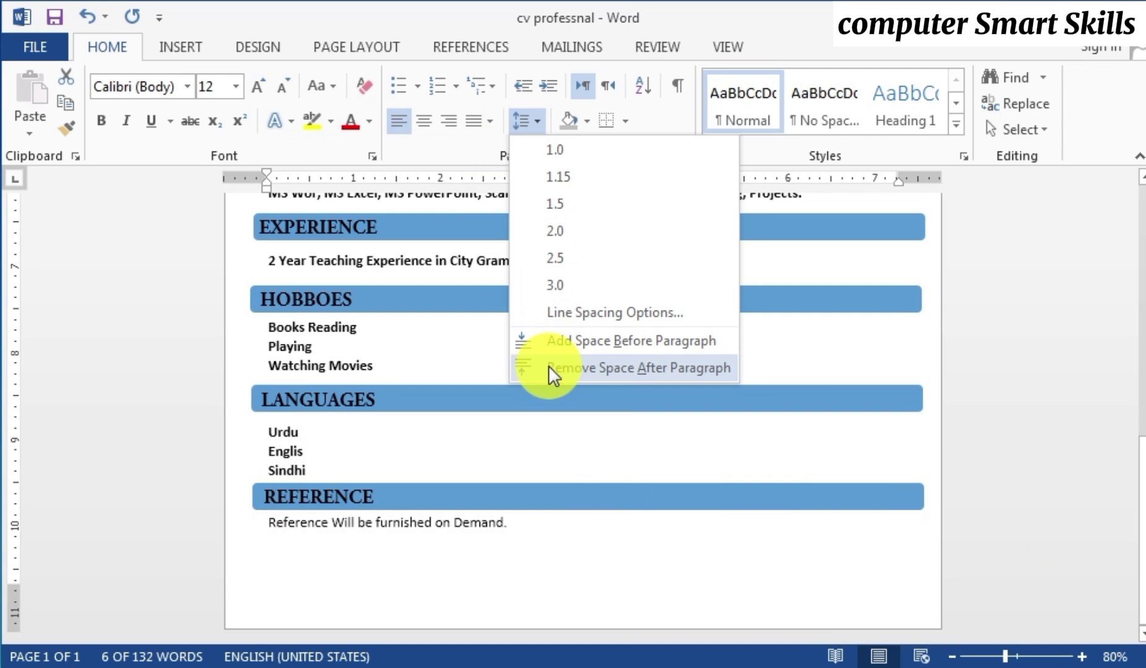
left_click(547, 374)
left_click(522, 120)
left_click(624, 547)
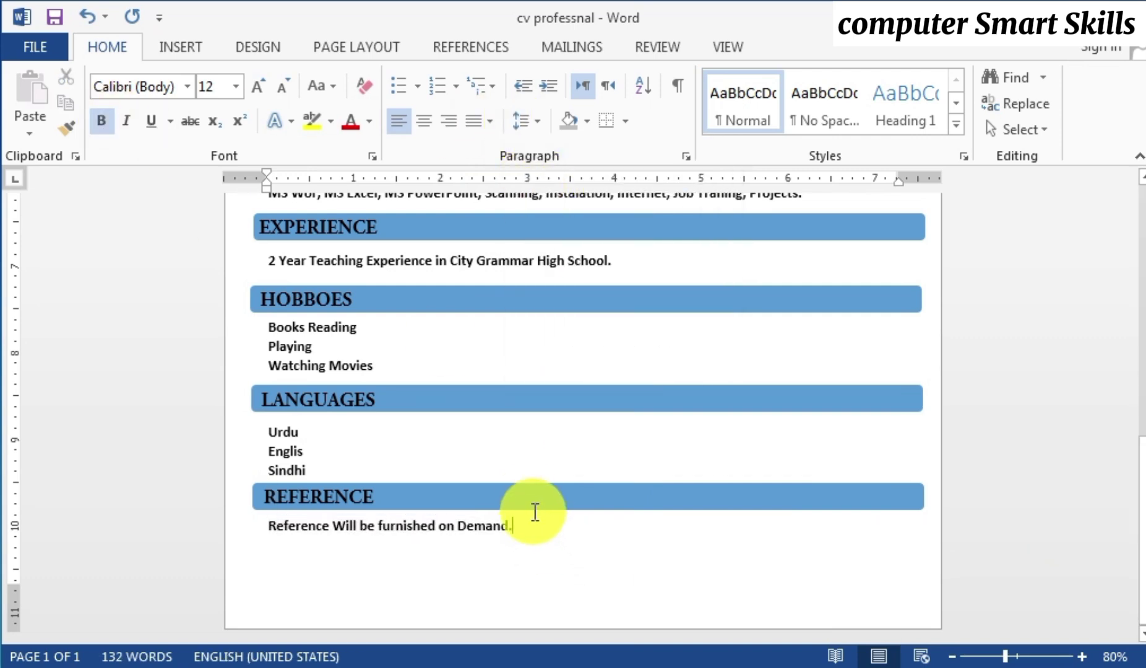
scroll(535, 491, "up", 2)
scroll(533, 487, "up", 3)
scroll(533, 487, "up", 5)
Step: Colour the name heading blue
scroll(537, 491, "up", 2)
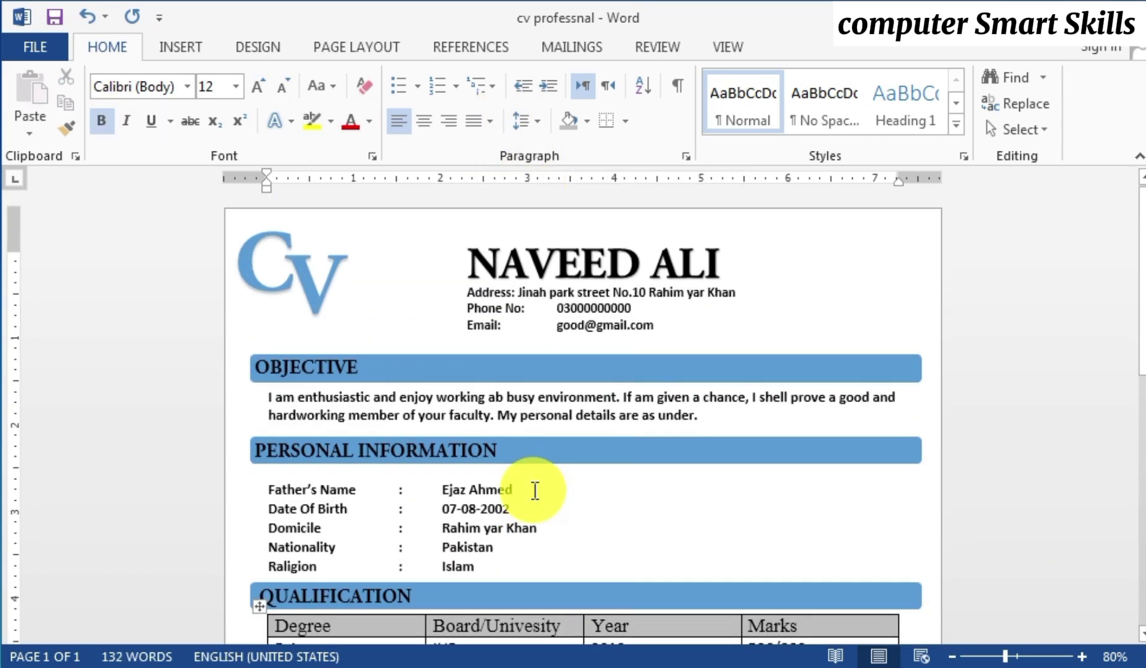
scroll(685, 252, "down", 1, "ctrl")
triple_click(685, 252)
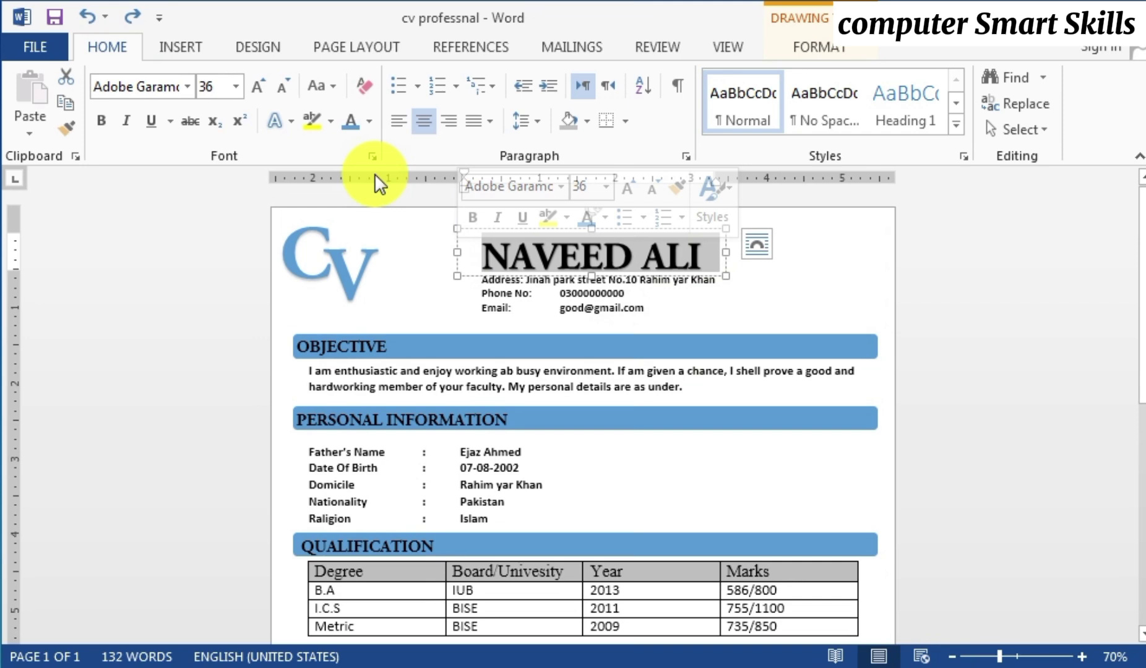
left_click(352, 120)
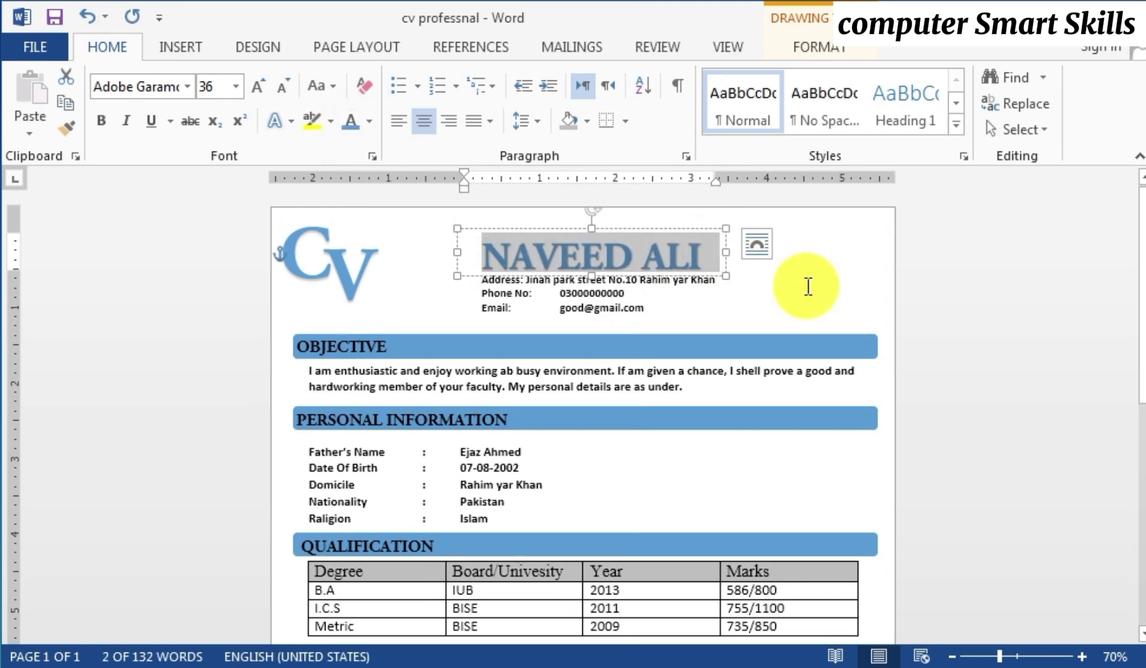
left_click(806, 289)
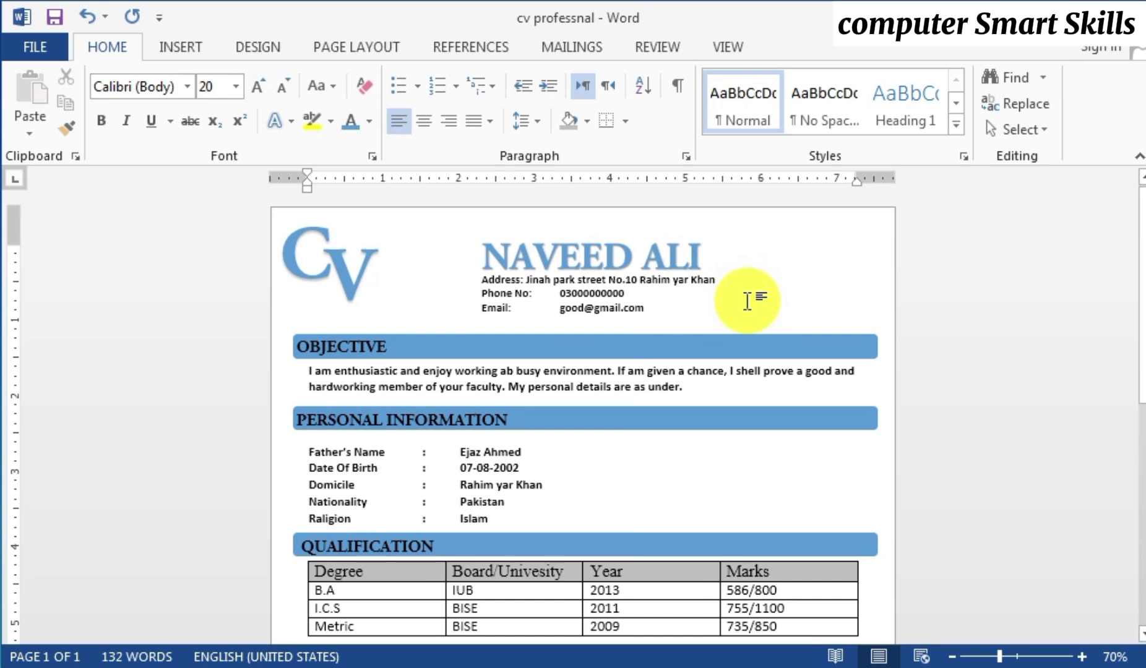
Step: Draw a rectangle at the CV's top right beside the name heading
left_click(182, 42)
left_click(306, 93)
left_click(375, 179)
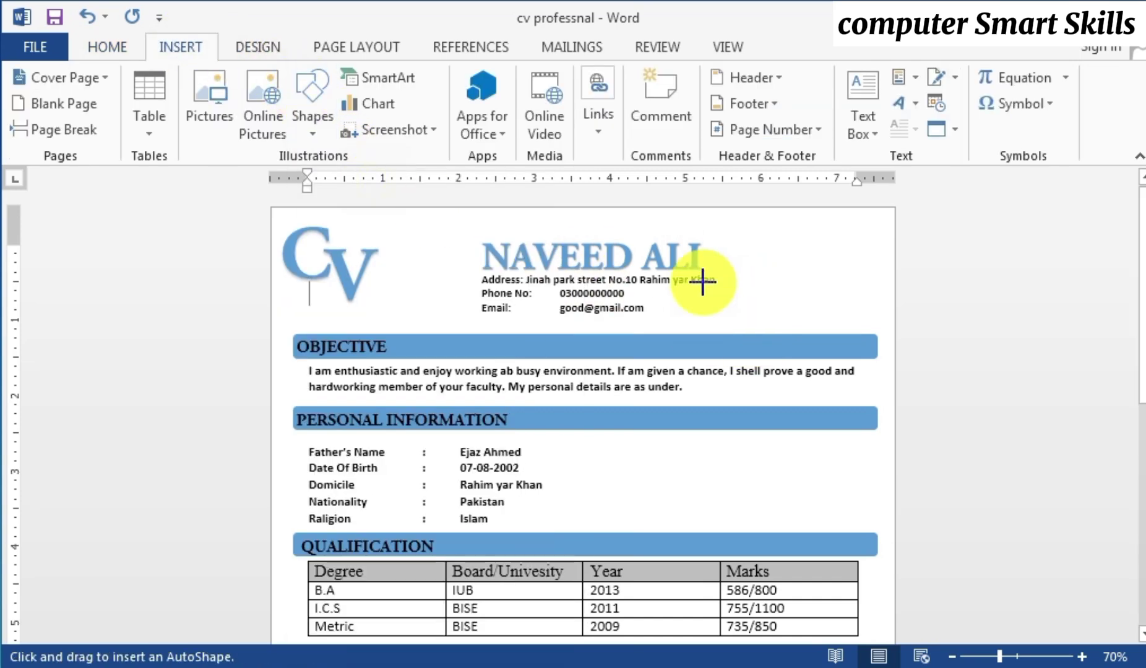
left_click_drag(761, 239, 831, 325)
mouse_move(795, 272)
left_mouse_down()
mouse_move(805, 278)
mouse_move(778, 285)
left_mouse_up()
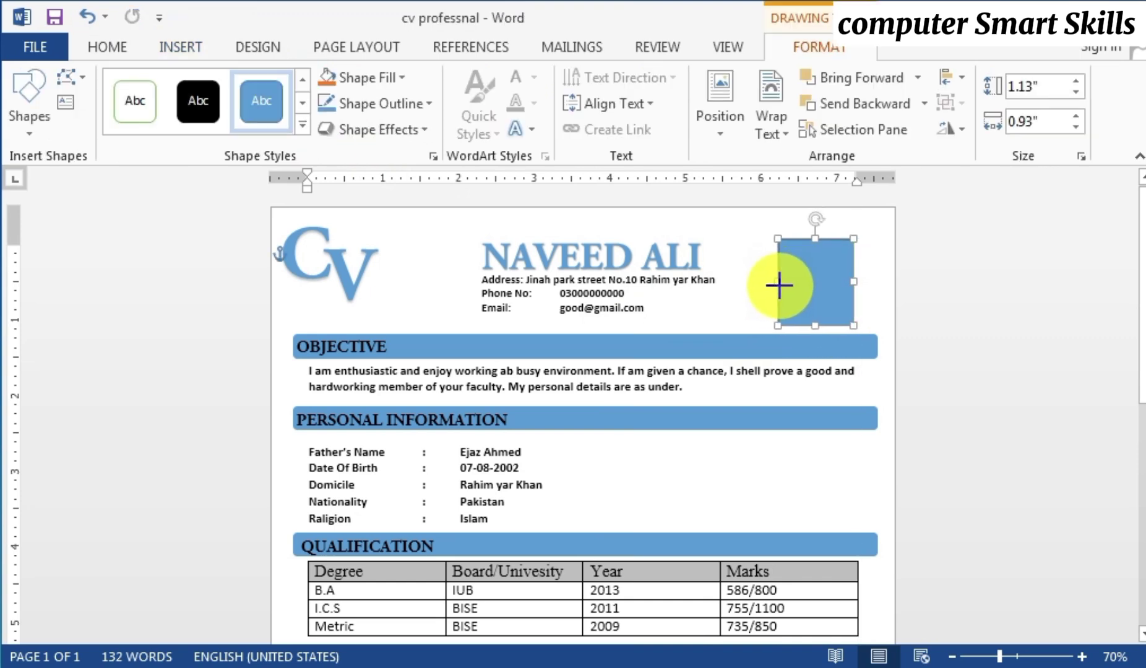
Step: Give the rectangle no fill and a black 2¼ pt outline
left_click(365, 77)
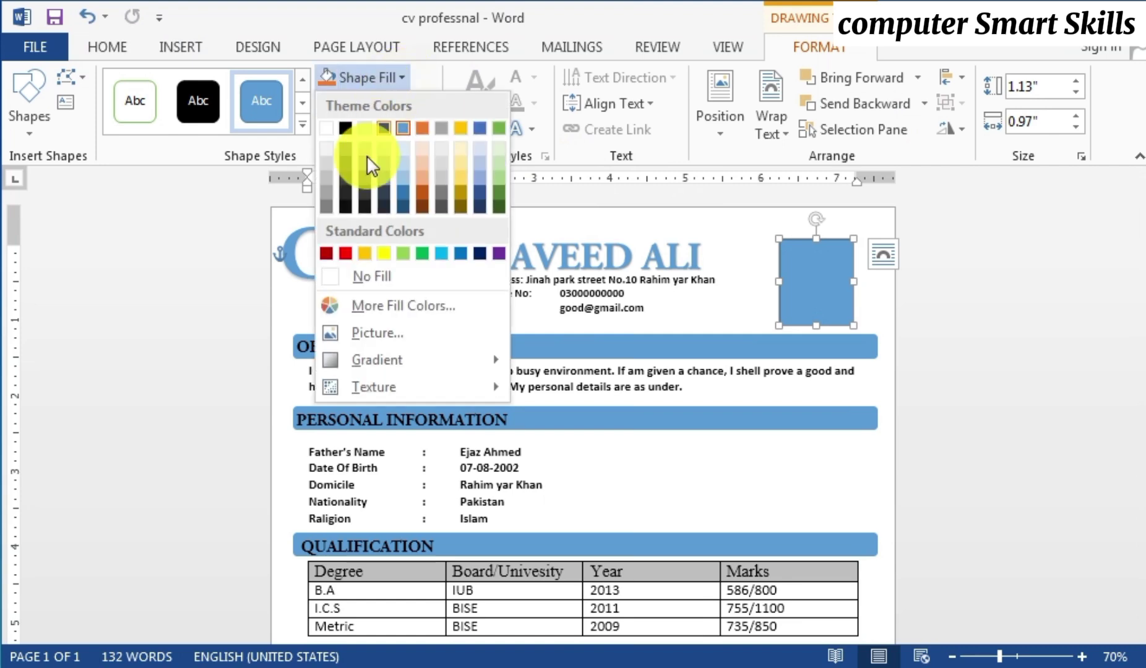
left_click(337, 273)
left_click(354, 107)
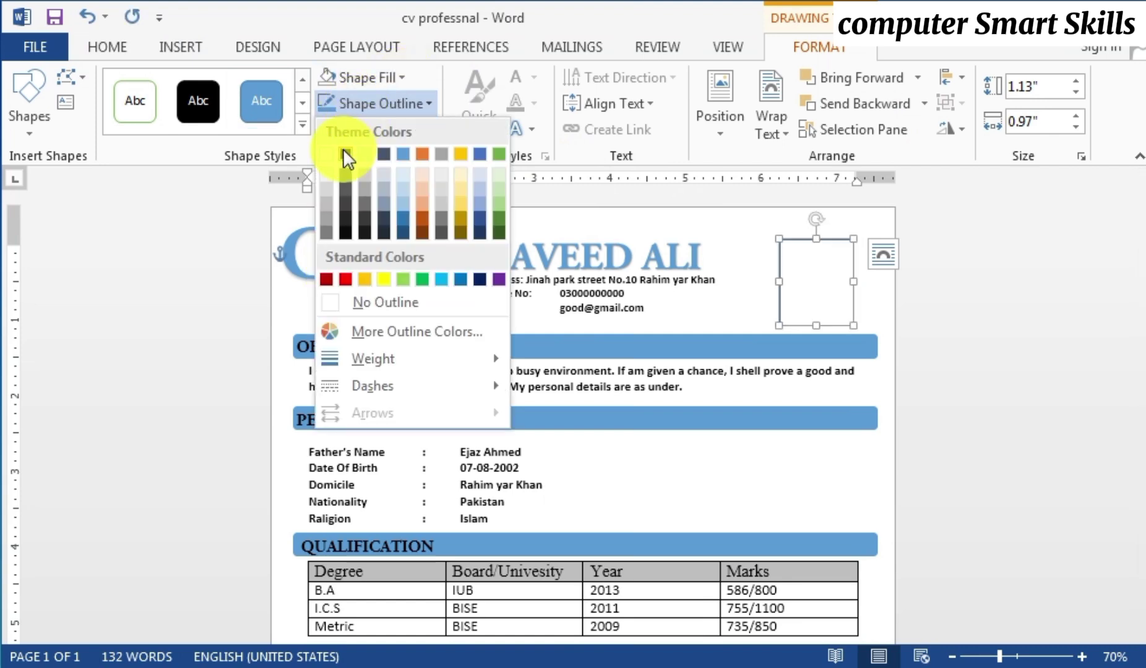
left_click(343, 152)
left_click(359, 107)
mouse_move(372, 358)
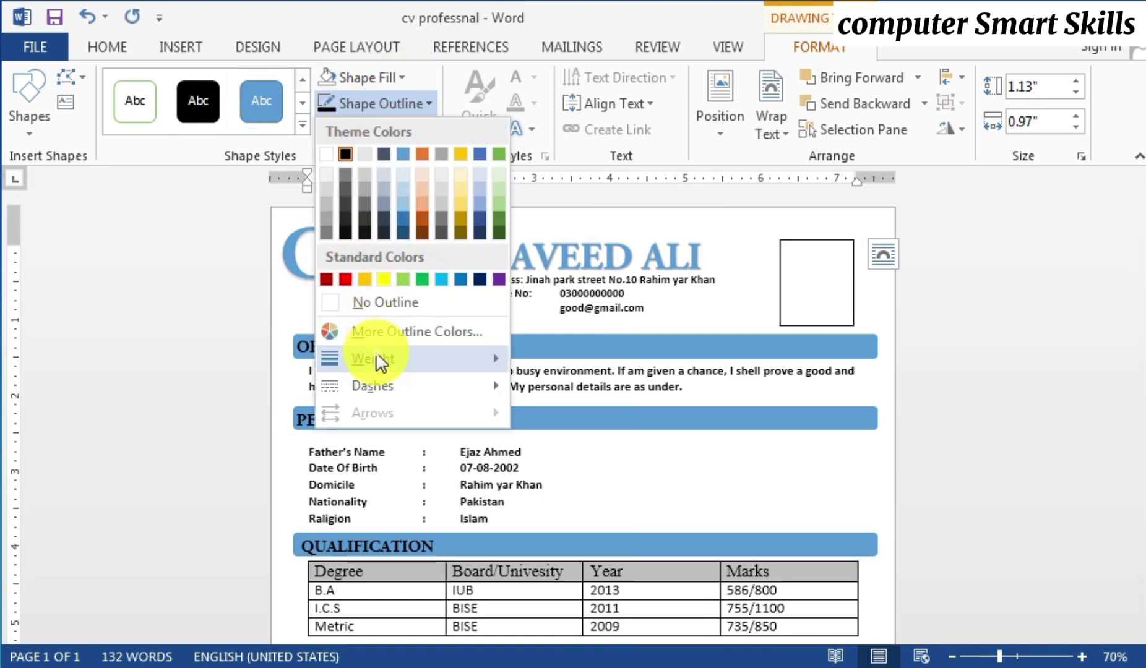
left_click(593, 485)
left_click(1044, 396)
scroll(1043, 397, "down", 1)
scroll(1043, 396, "down", 1)
scroll(1041, 396, "down", 2)
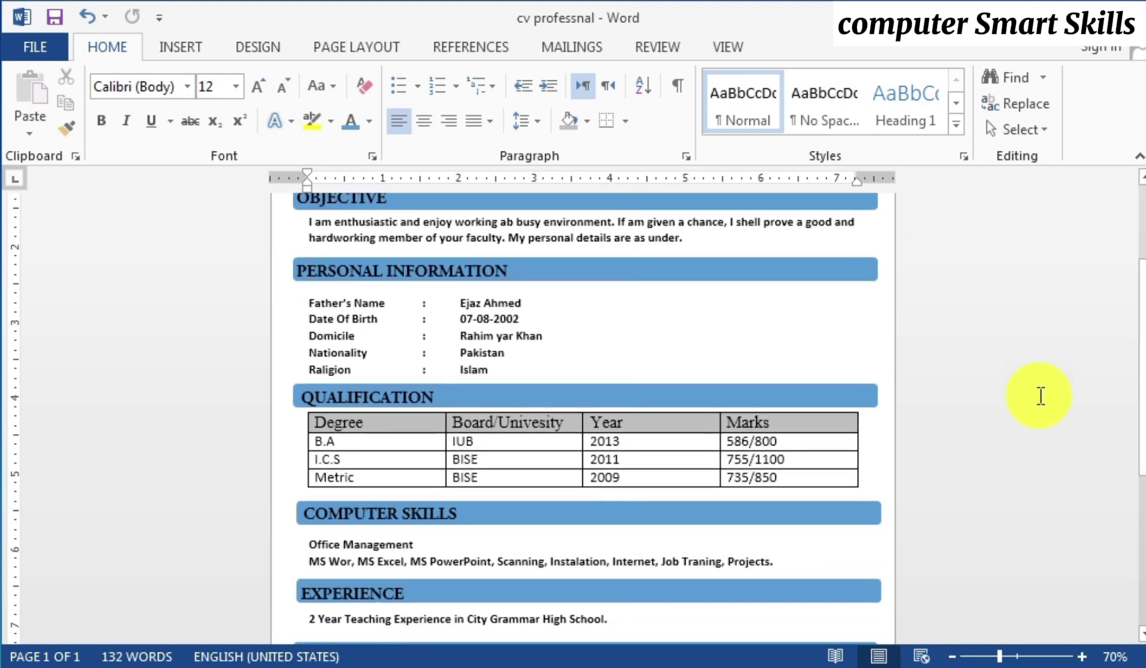
Step: Shade the qualification table's header row Blue, Accent 1, Lighter 60%
left_click(829, 422)
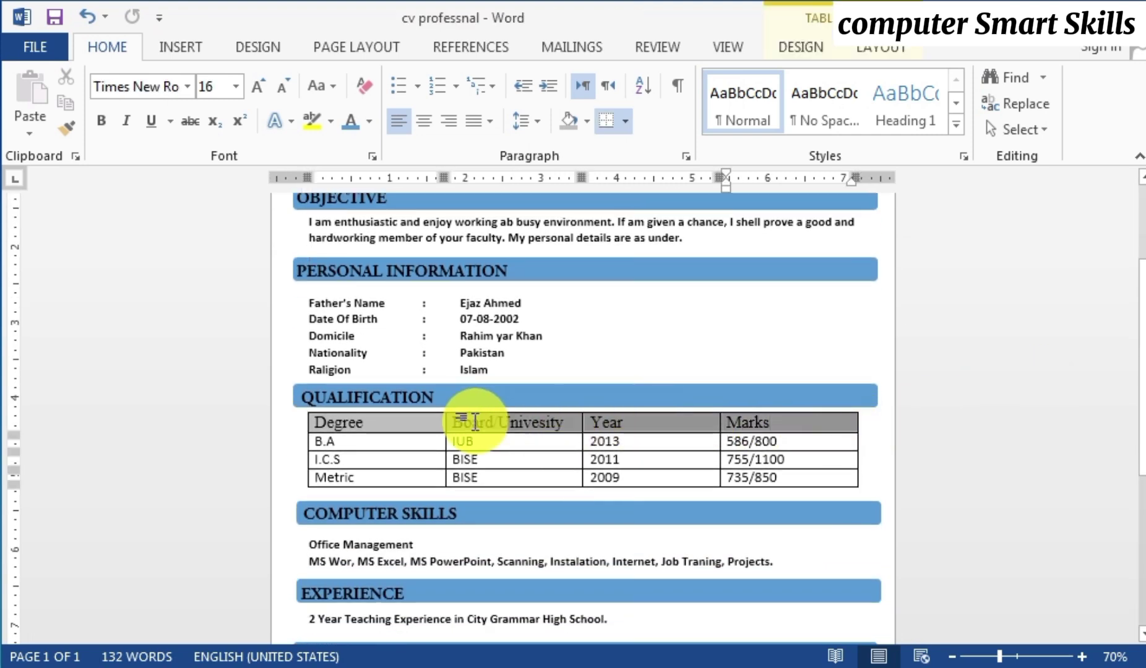
left_click(800, 47)
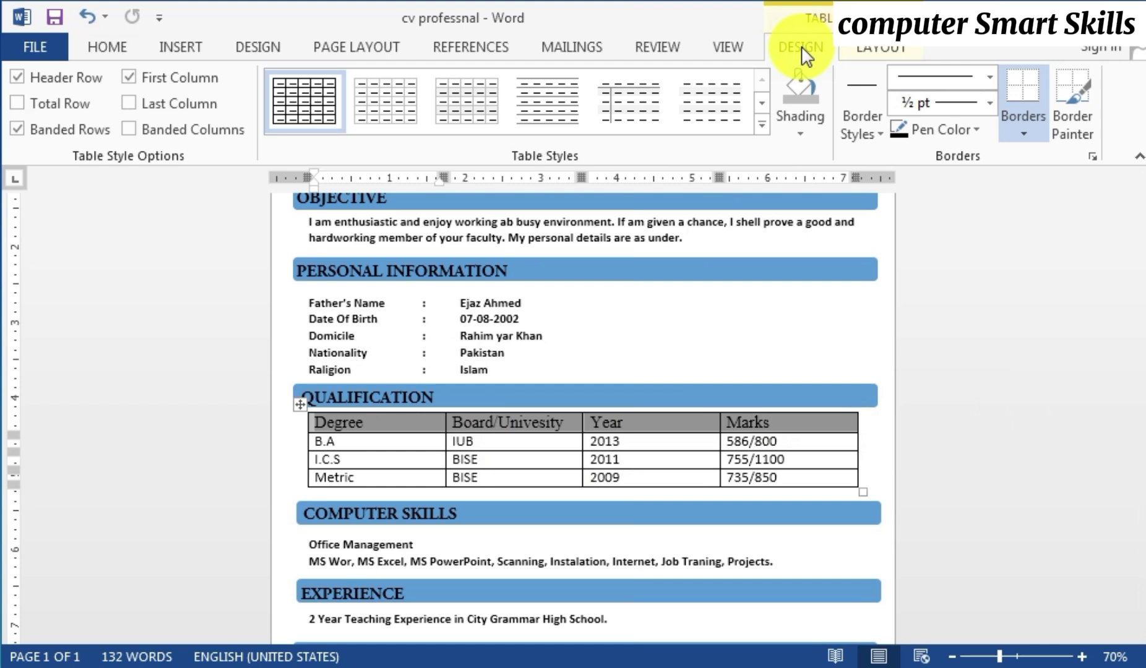
left_click(814, 131)
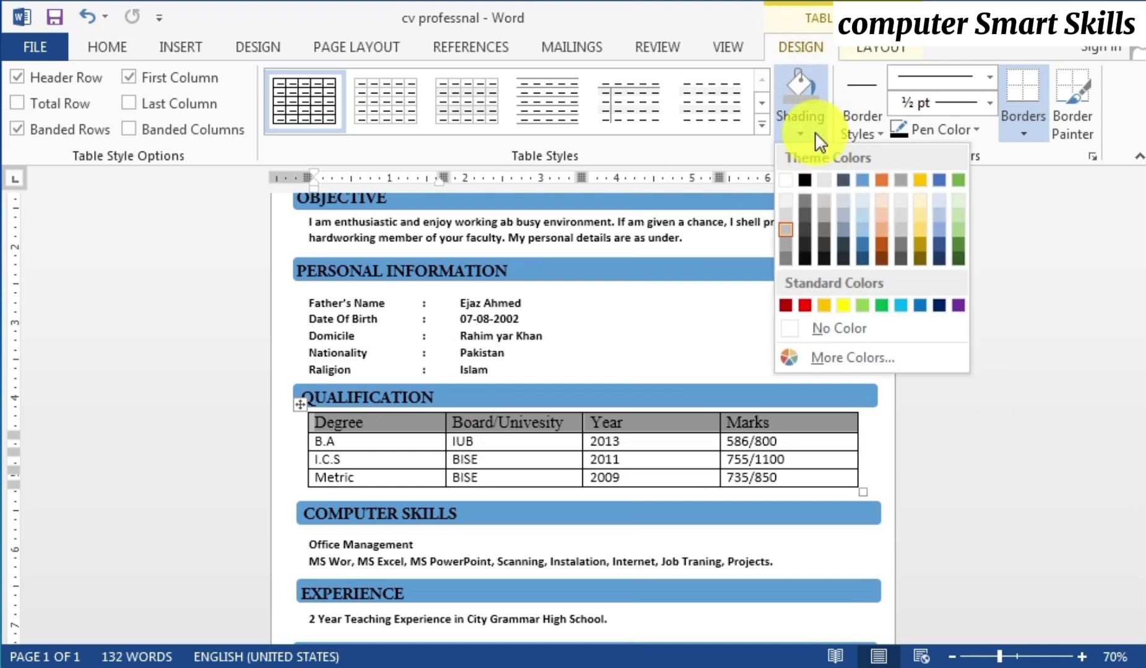
left_click(865, 211)
left_click(946, 364)
scroll(945, 363, "up", 4)
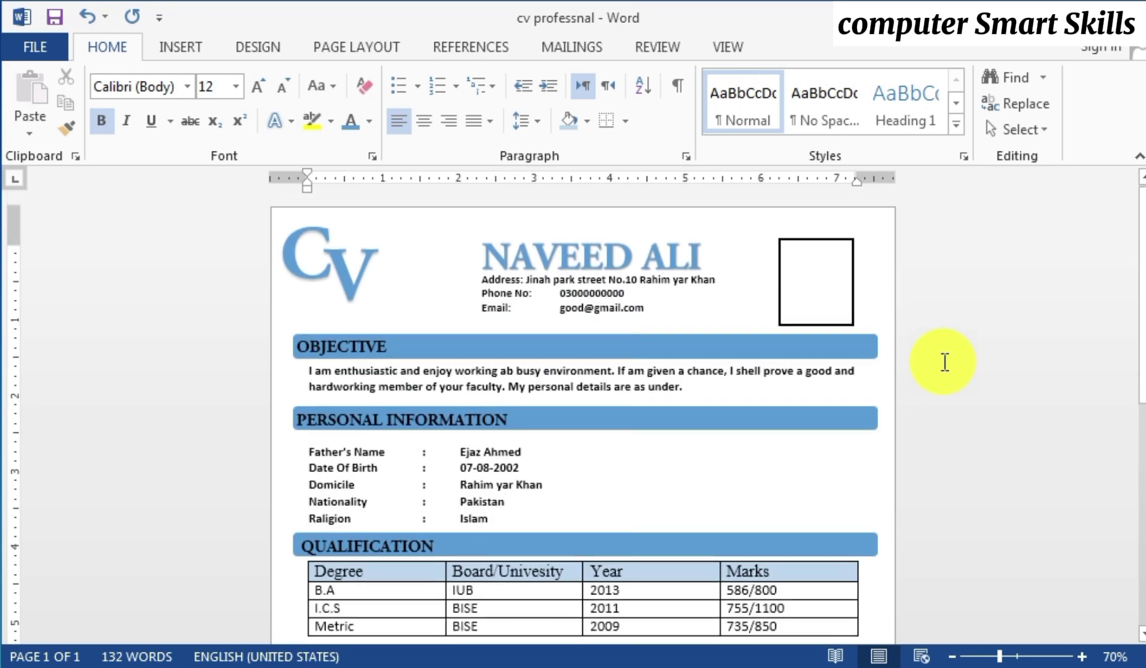
scroll(945, 362, "down", 3)
scroll(945, 363, "up", 3)
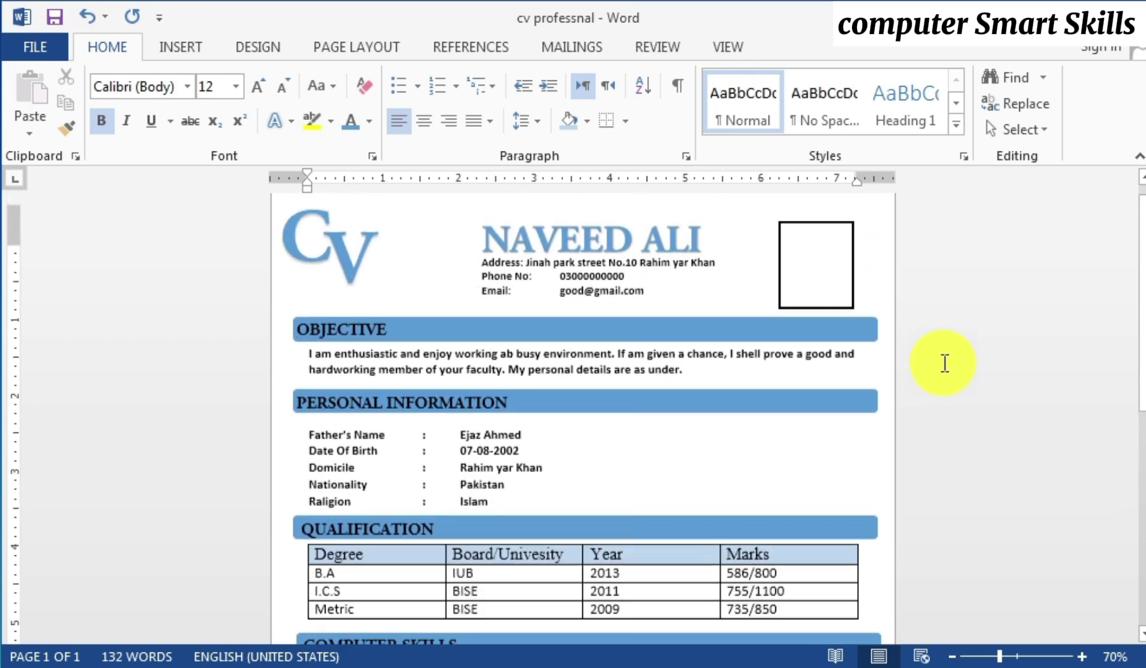
scroll(944, 363, "down", 3)
scroll(945, 364, "down", 4)
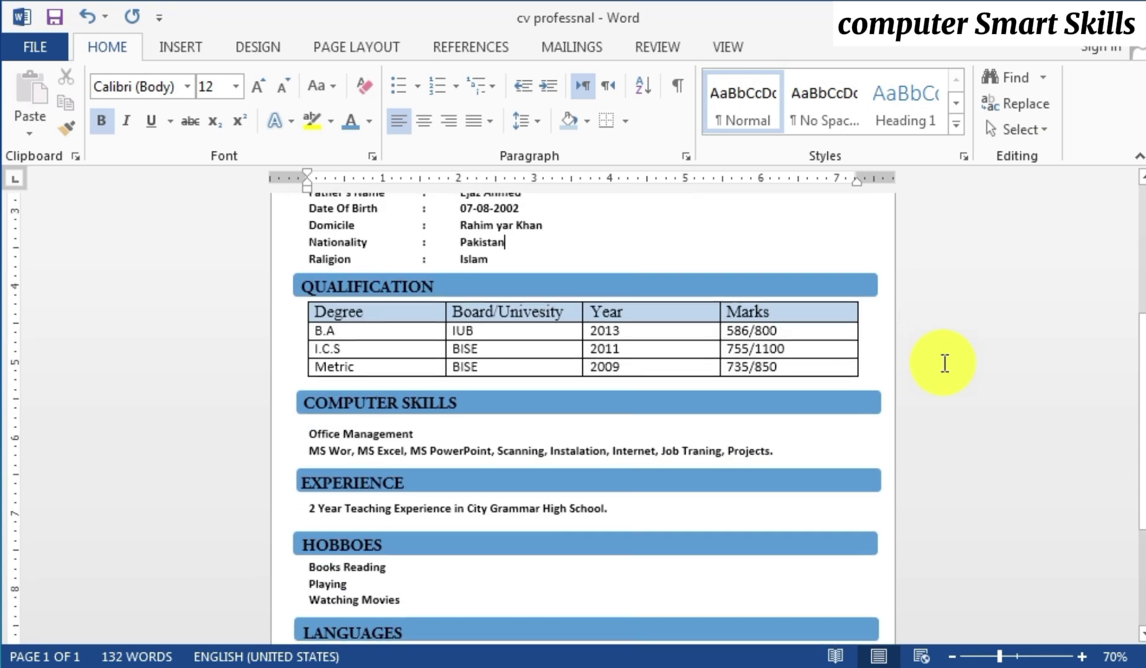
scroll(945, 363, "down", 4)
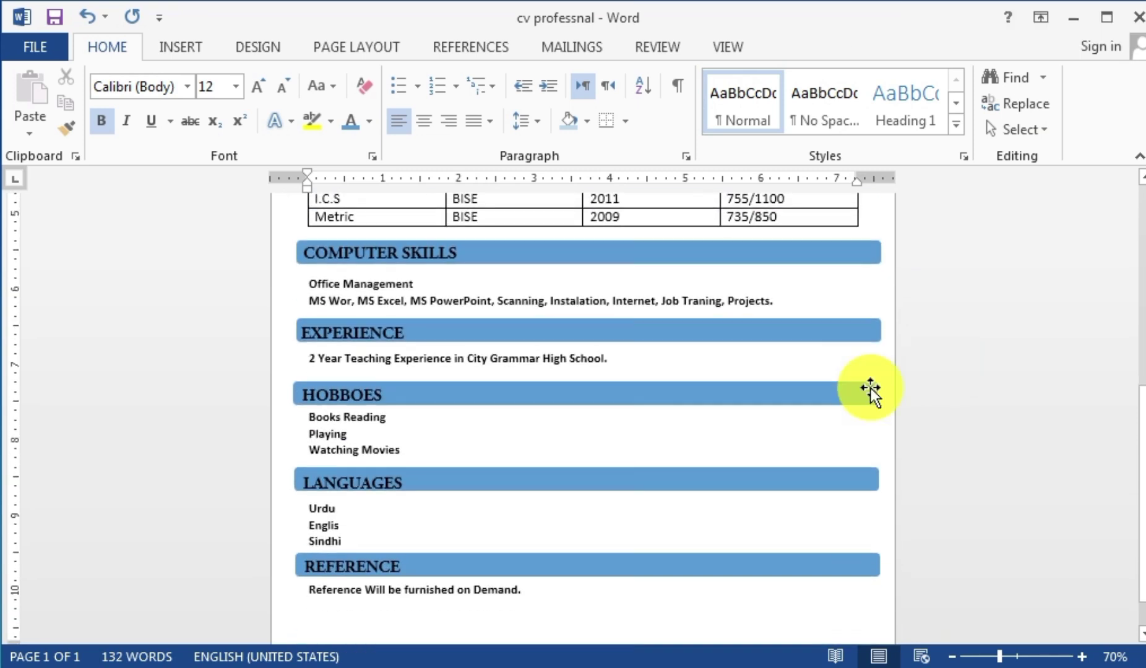